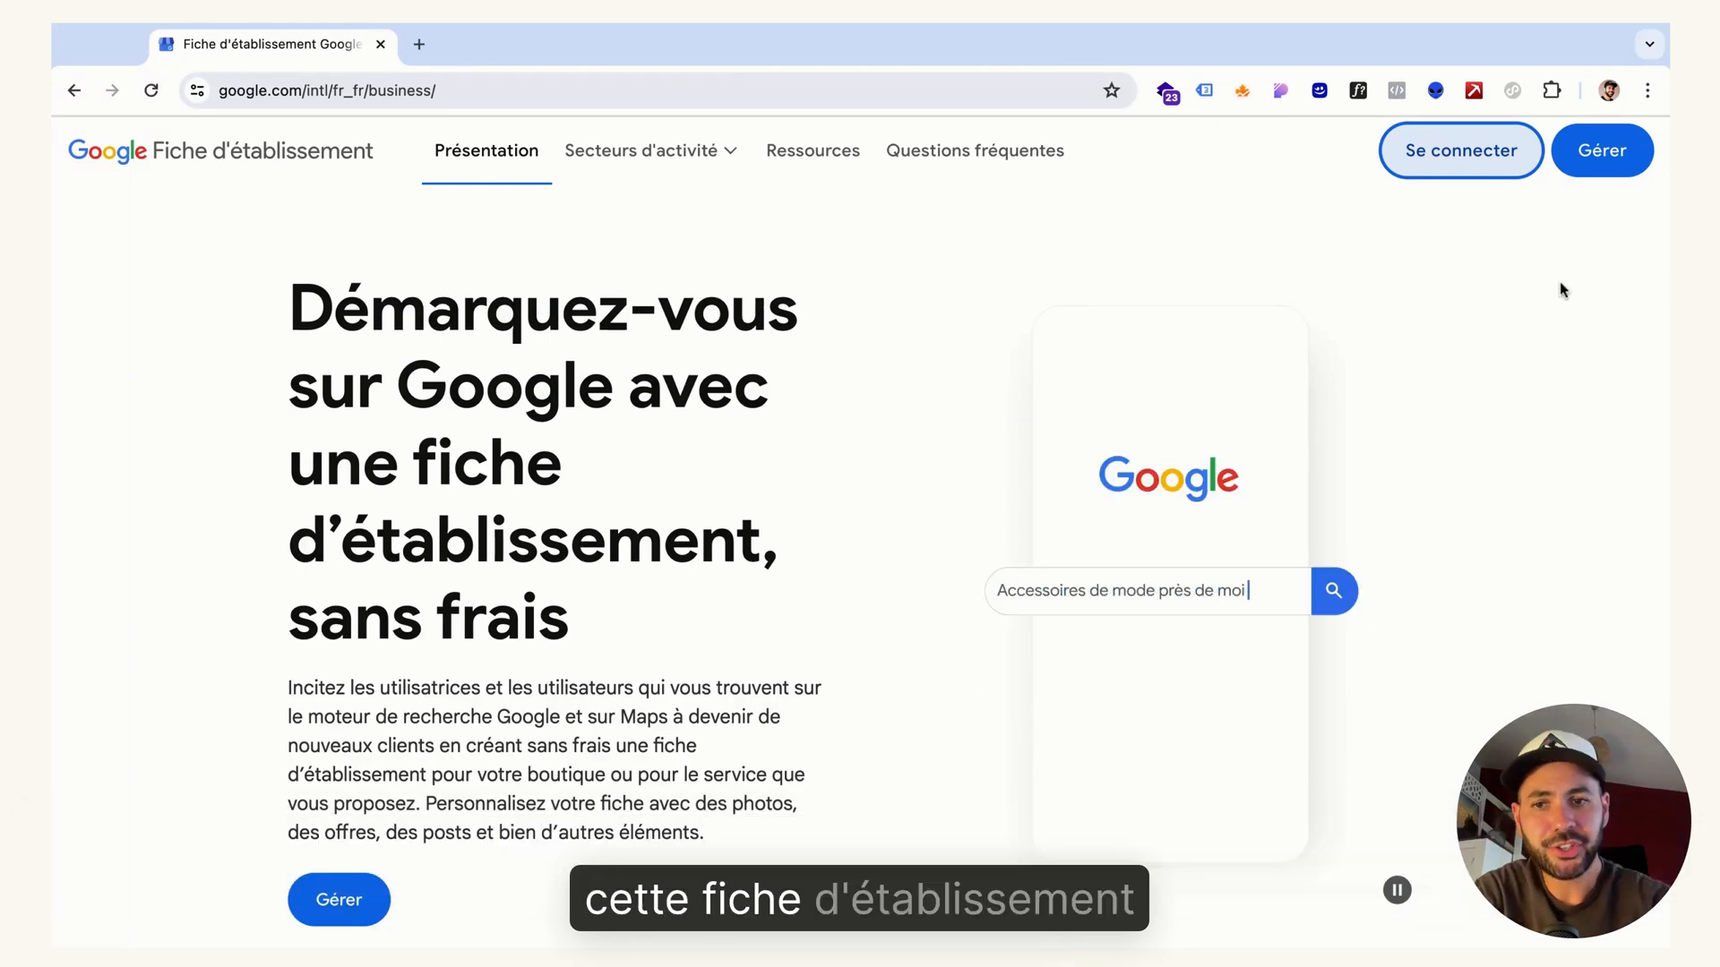
# Open the business profile manager, start adding a single establishment, and indicate that the profile is for a business other than Wakatp
pyautogui.click(1586, 162)
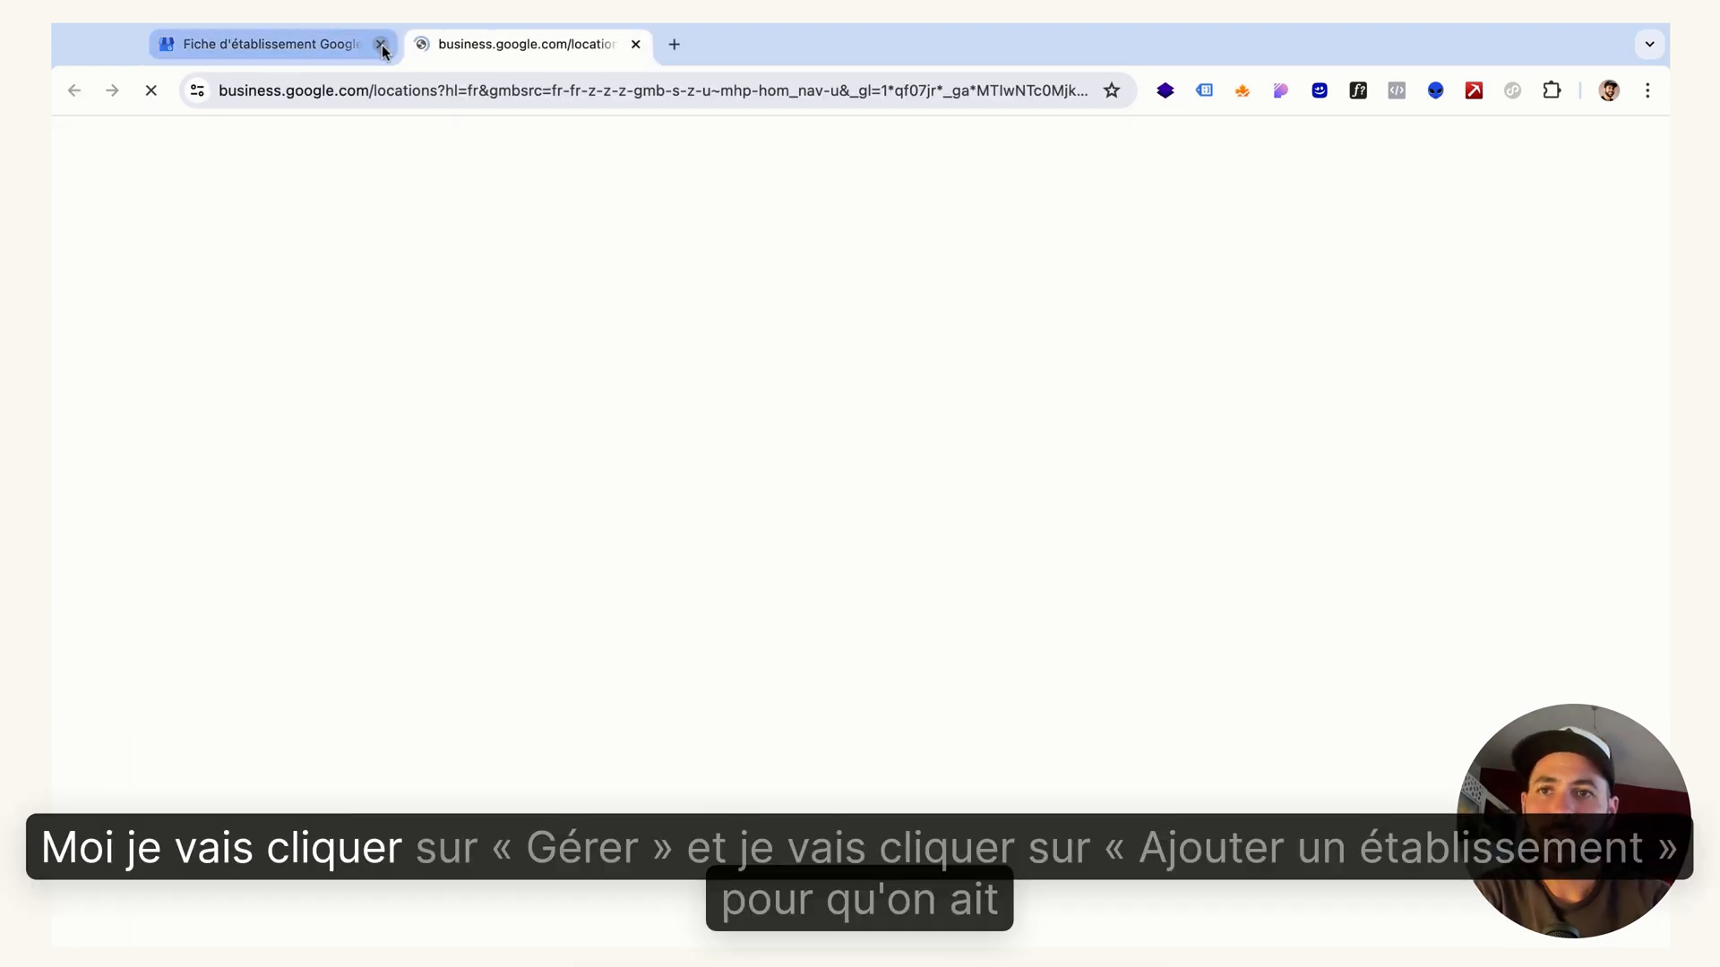
pyautogui.click(381, 44)
pyautogui.click(1471, 367)
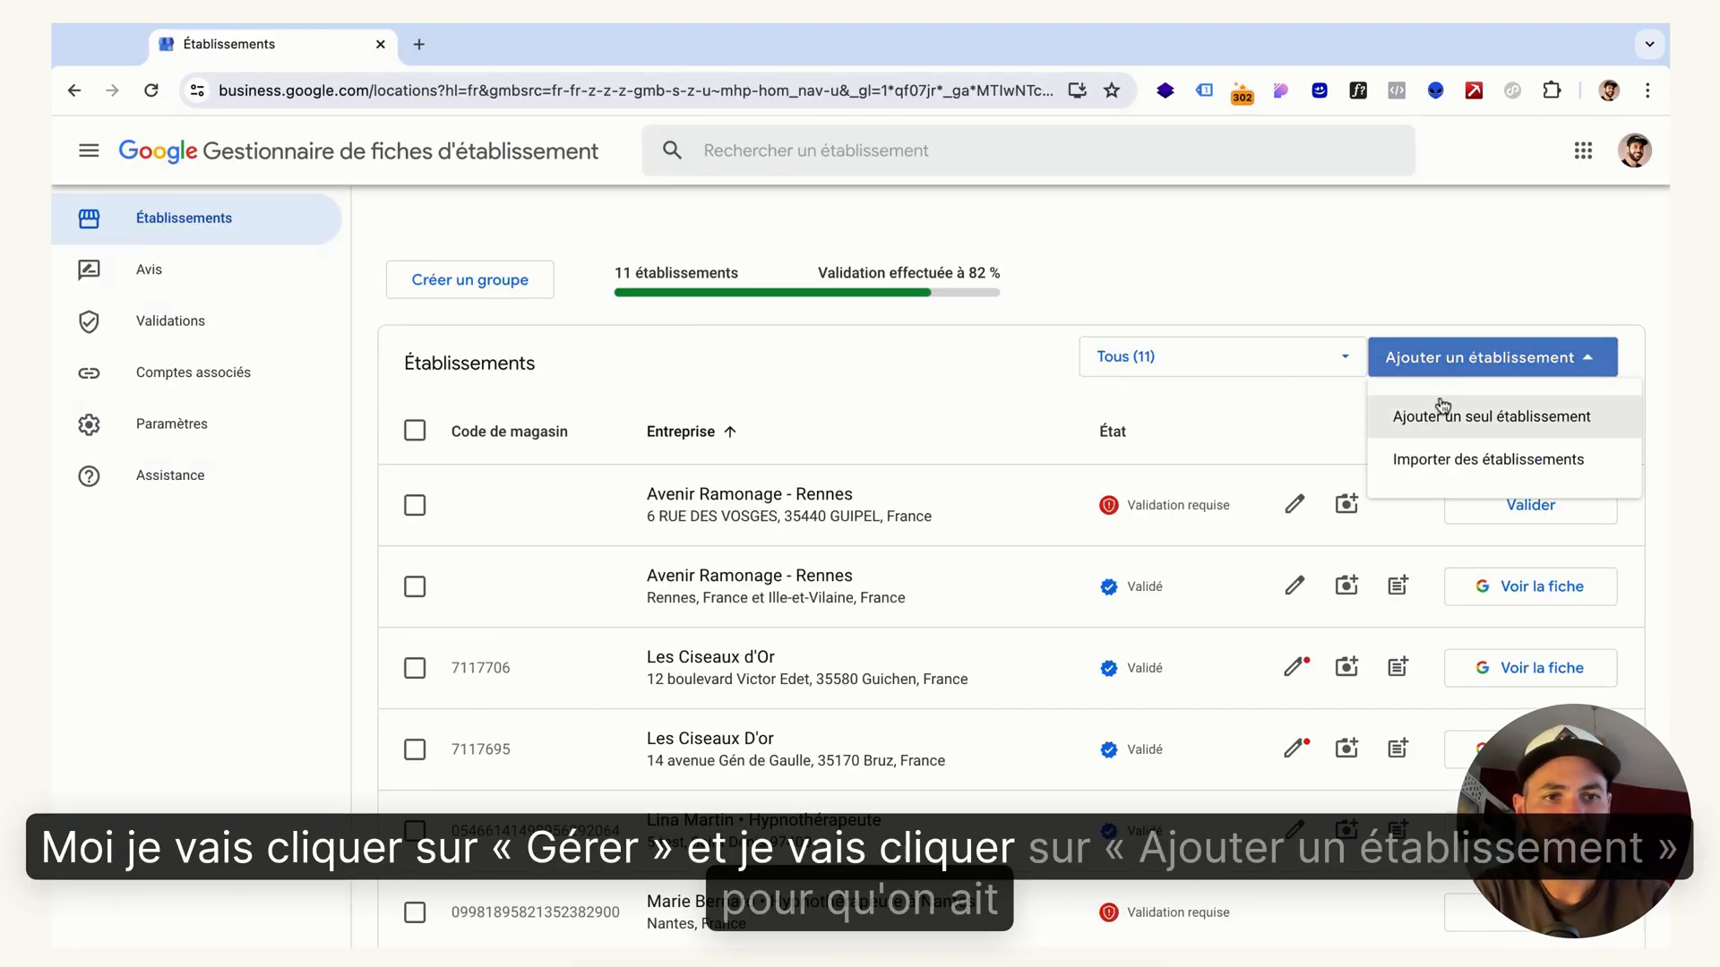
pyautogui.click(1445, 417)
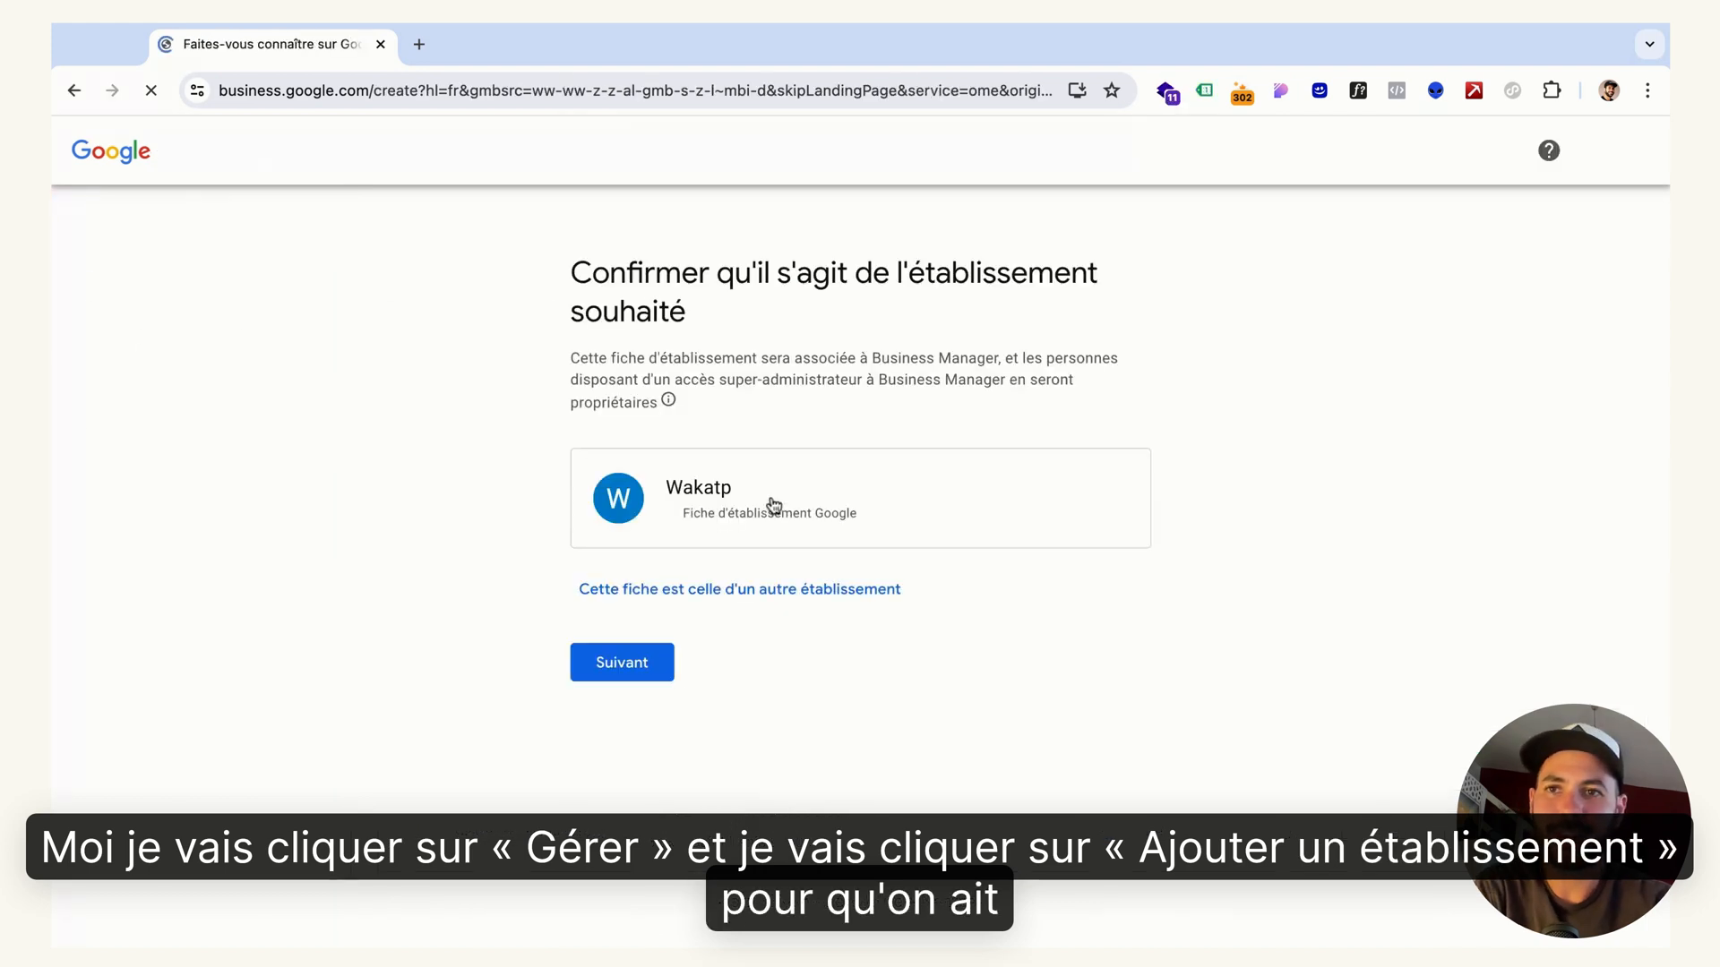
pyautogui.click(653, 602)
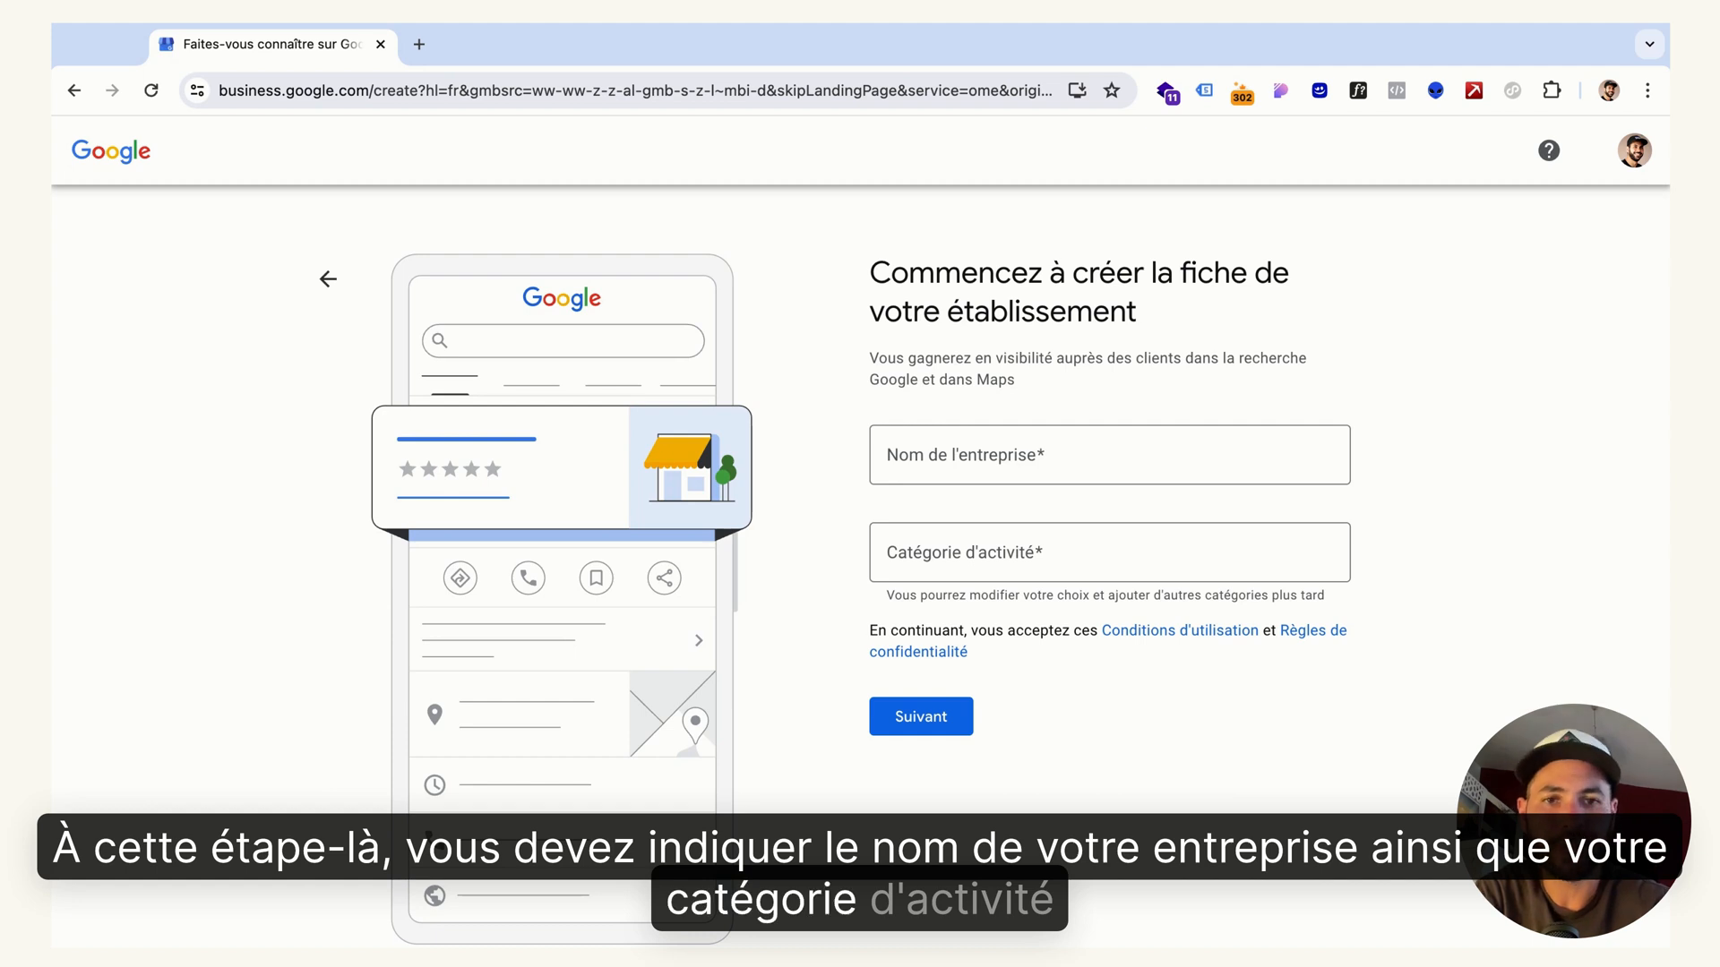
# Fill in the business name with the practitioner's full name followed by "• Hypnothérapeute"
pyautogui.click(996, 455)
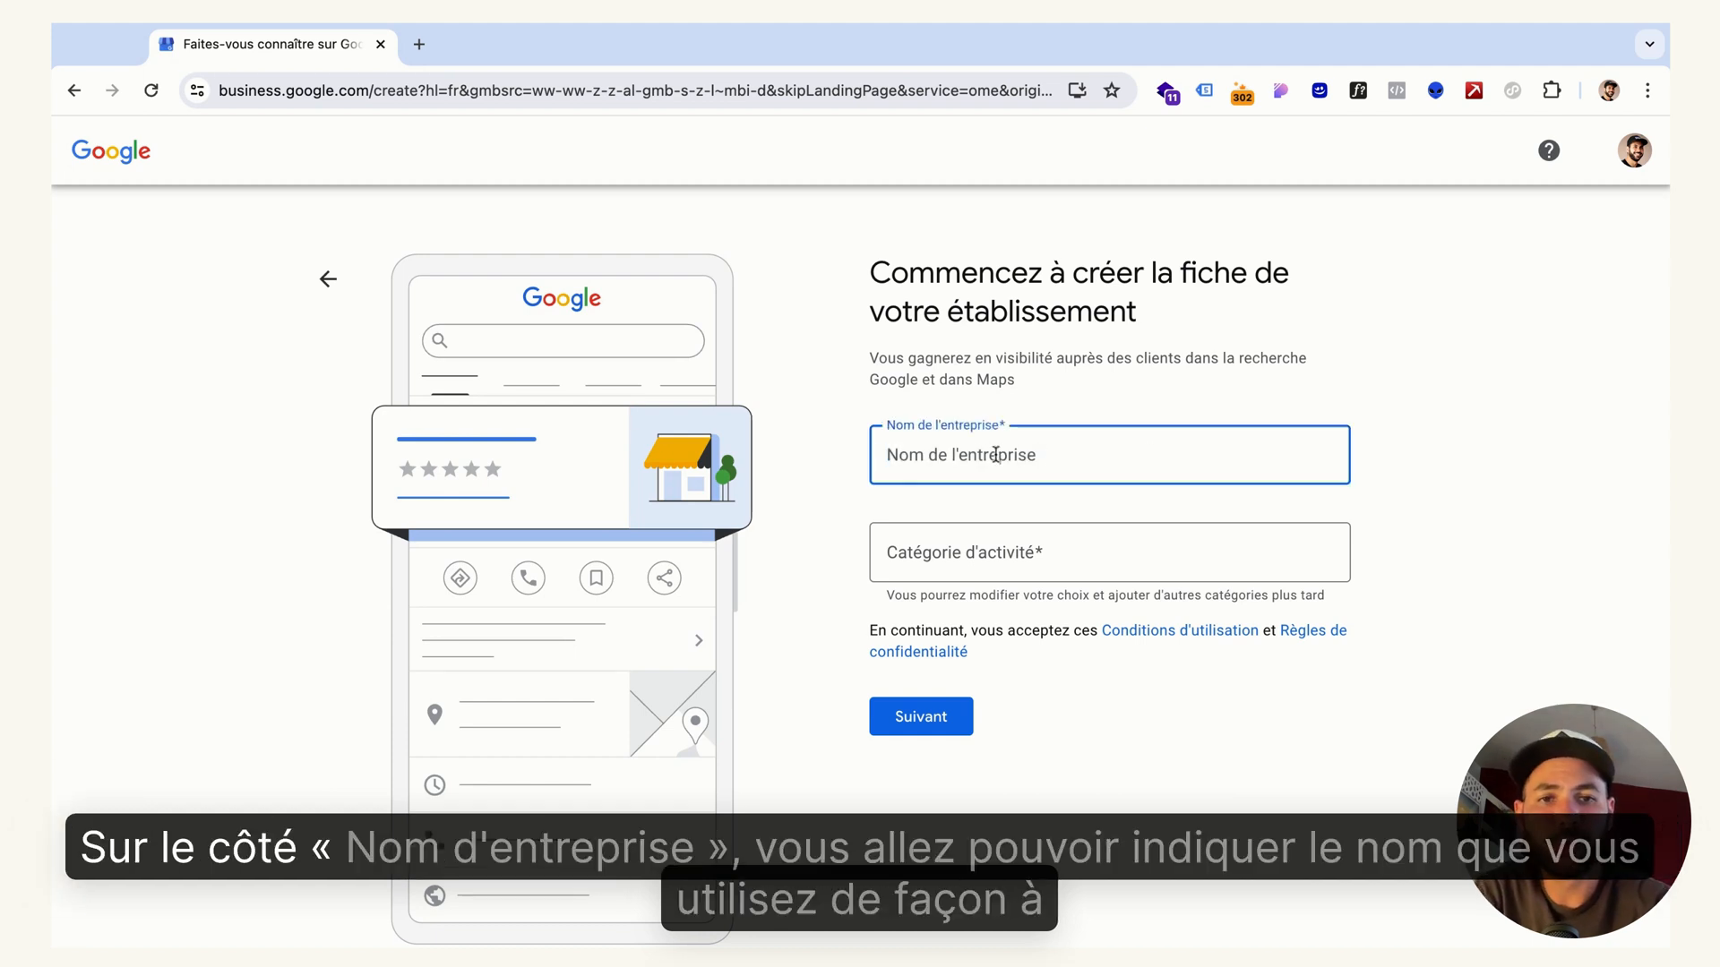
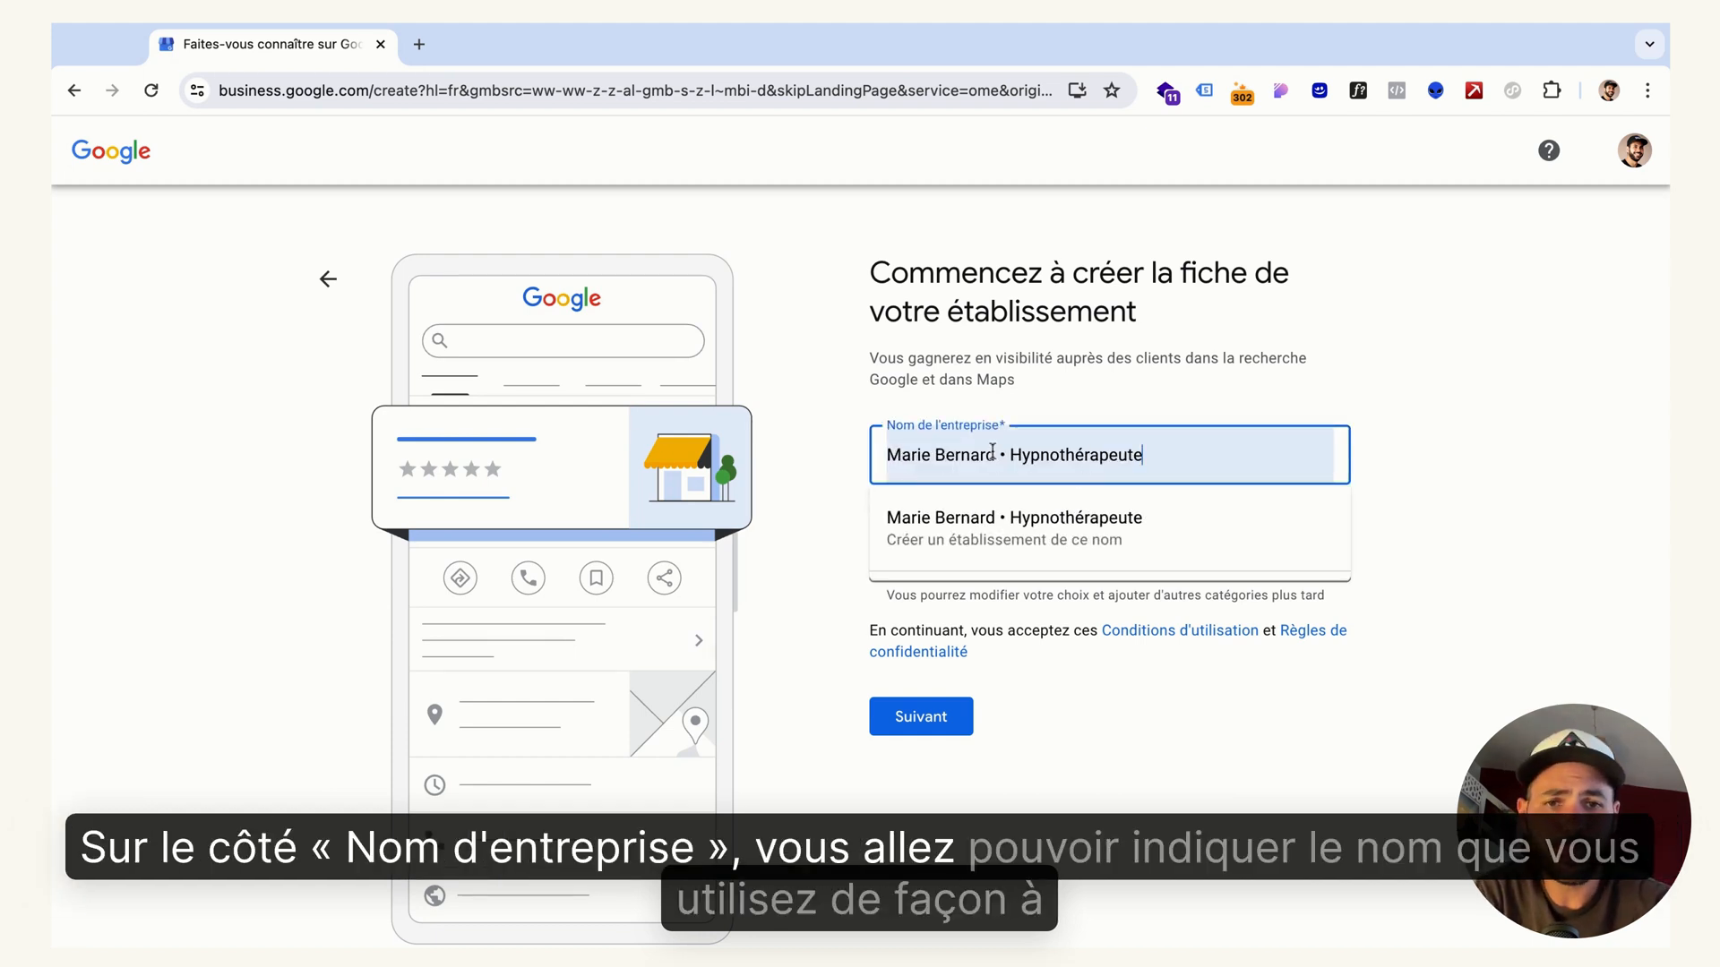
pyautogui.click(837, 434)
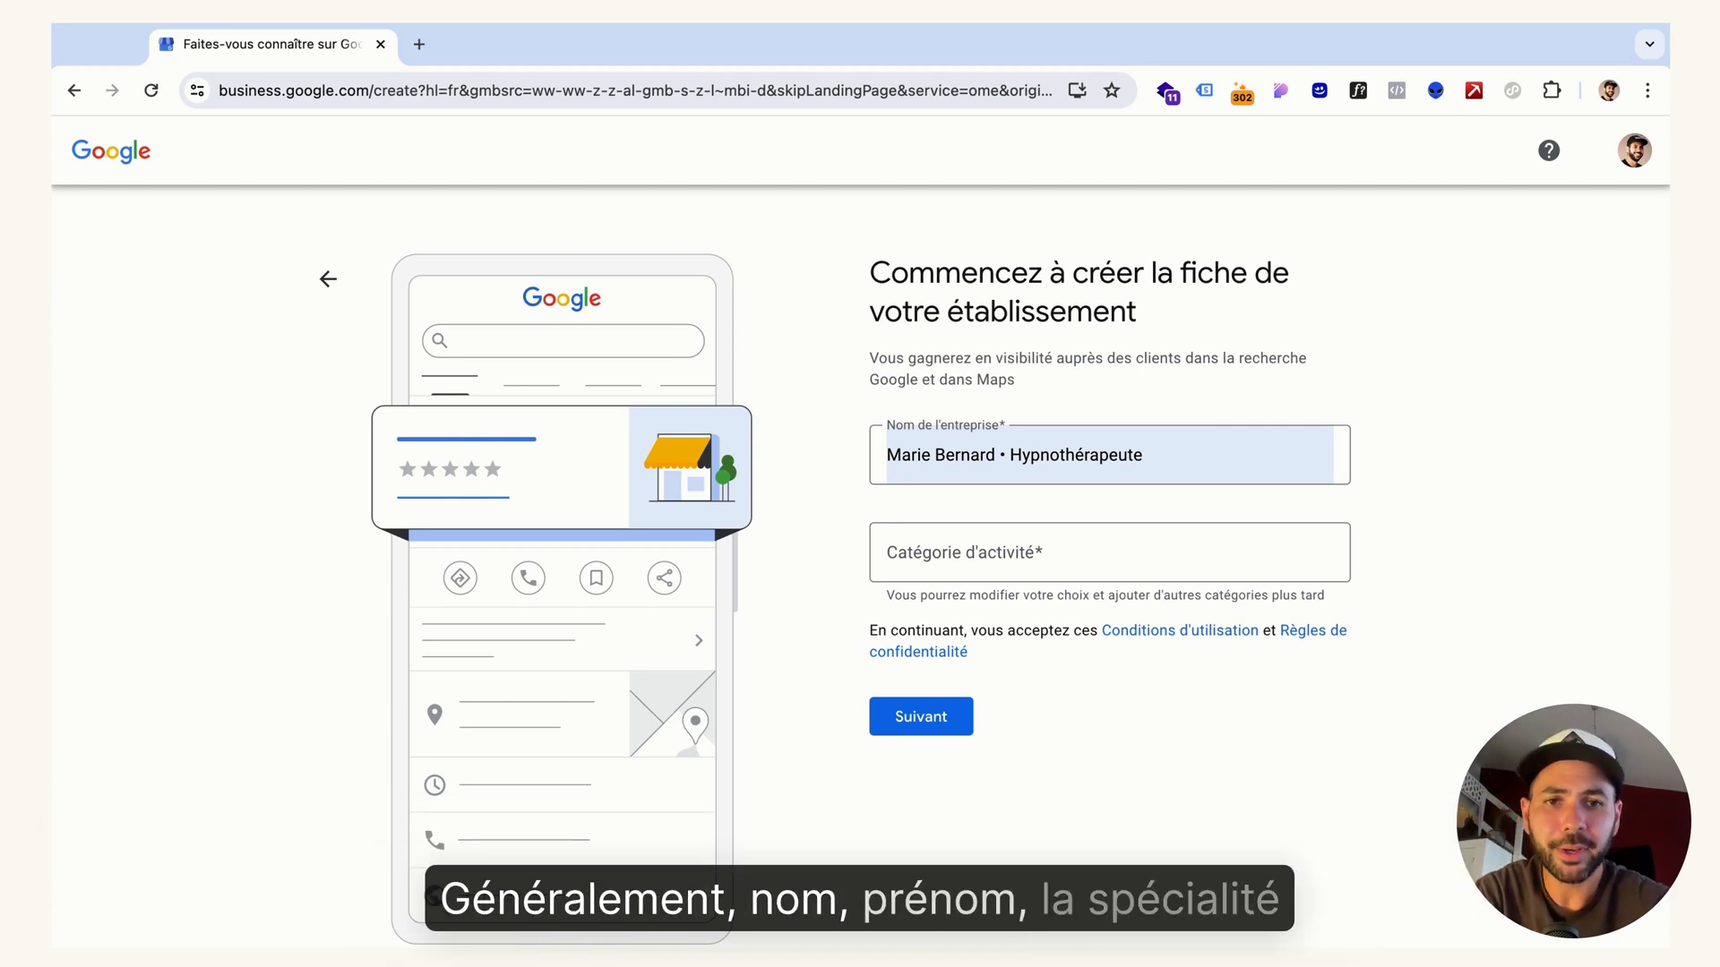
# Append the city to the business name so that it ends with "Hypnothérapeute à Nantes"
pyautogui.click(1168, 456)
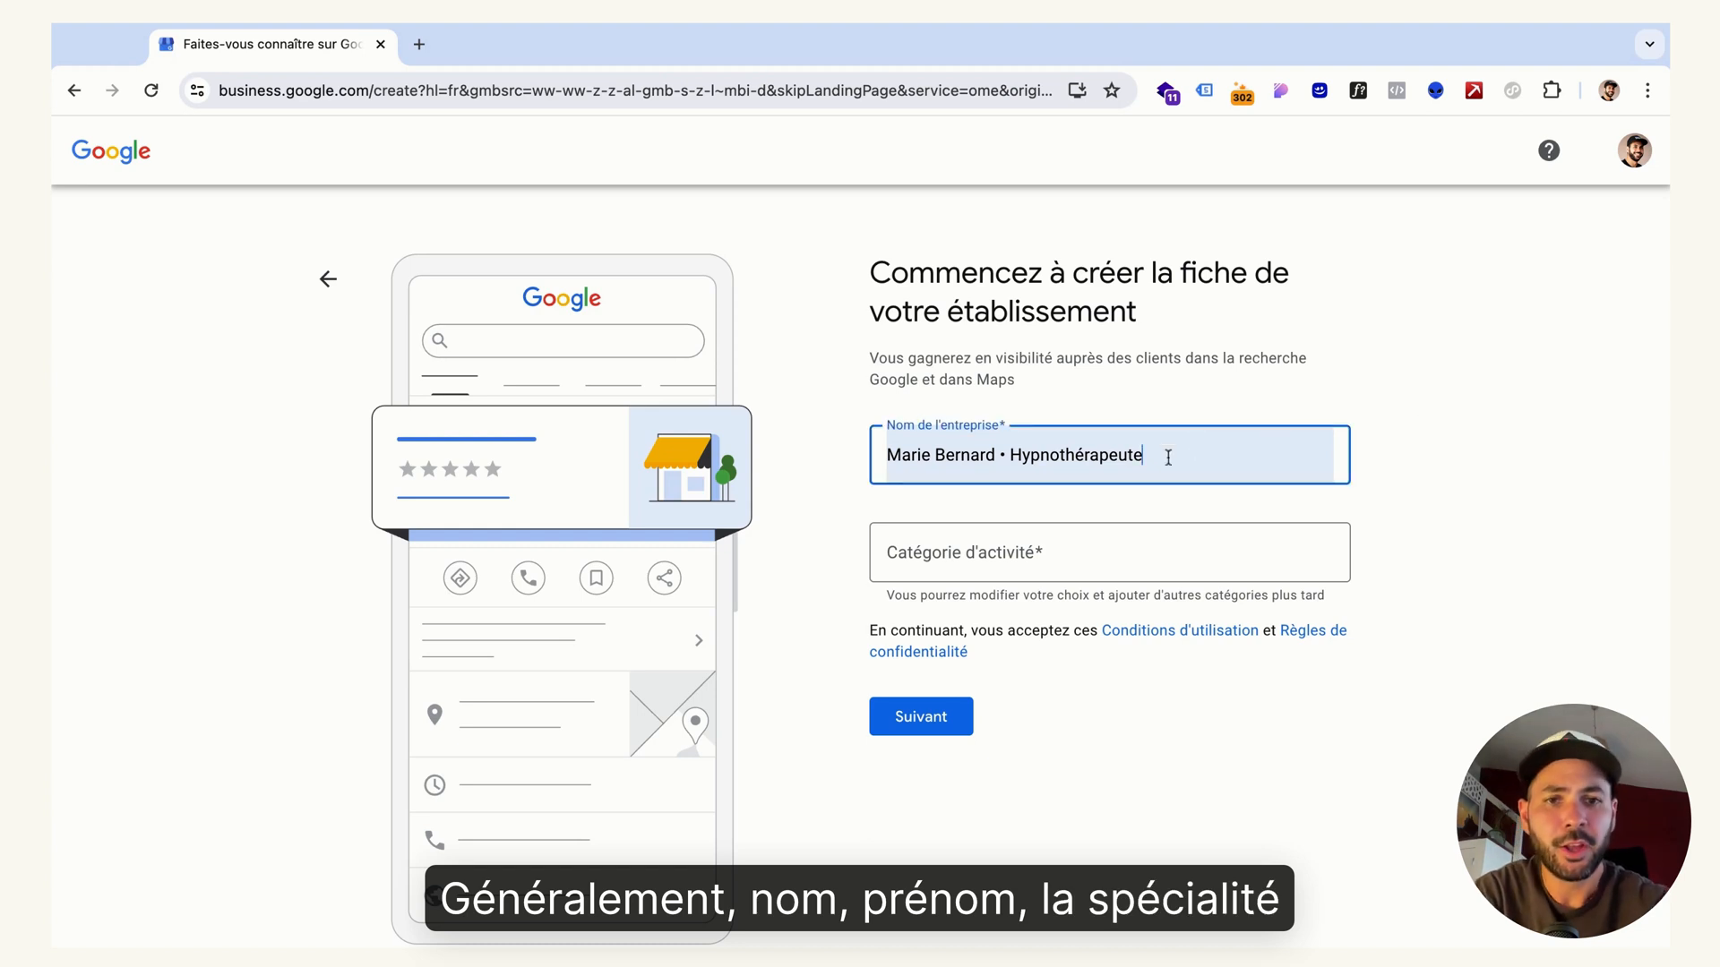
pyautogui.write('ç Ma')
pyautogui.write('ntes')
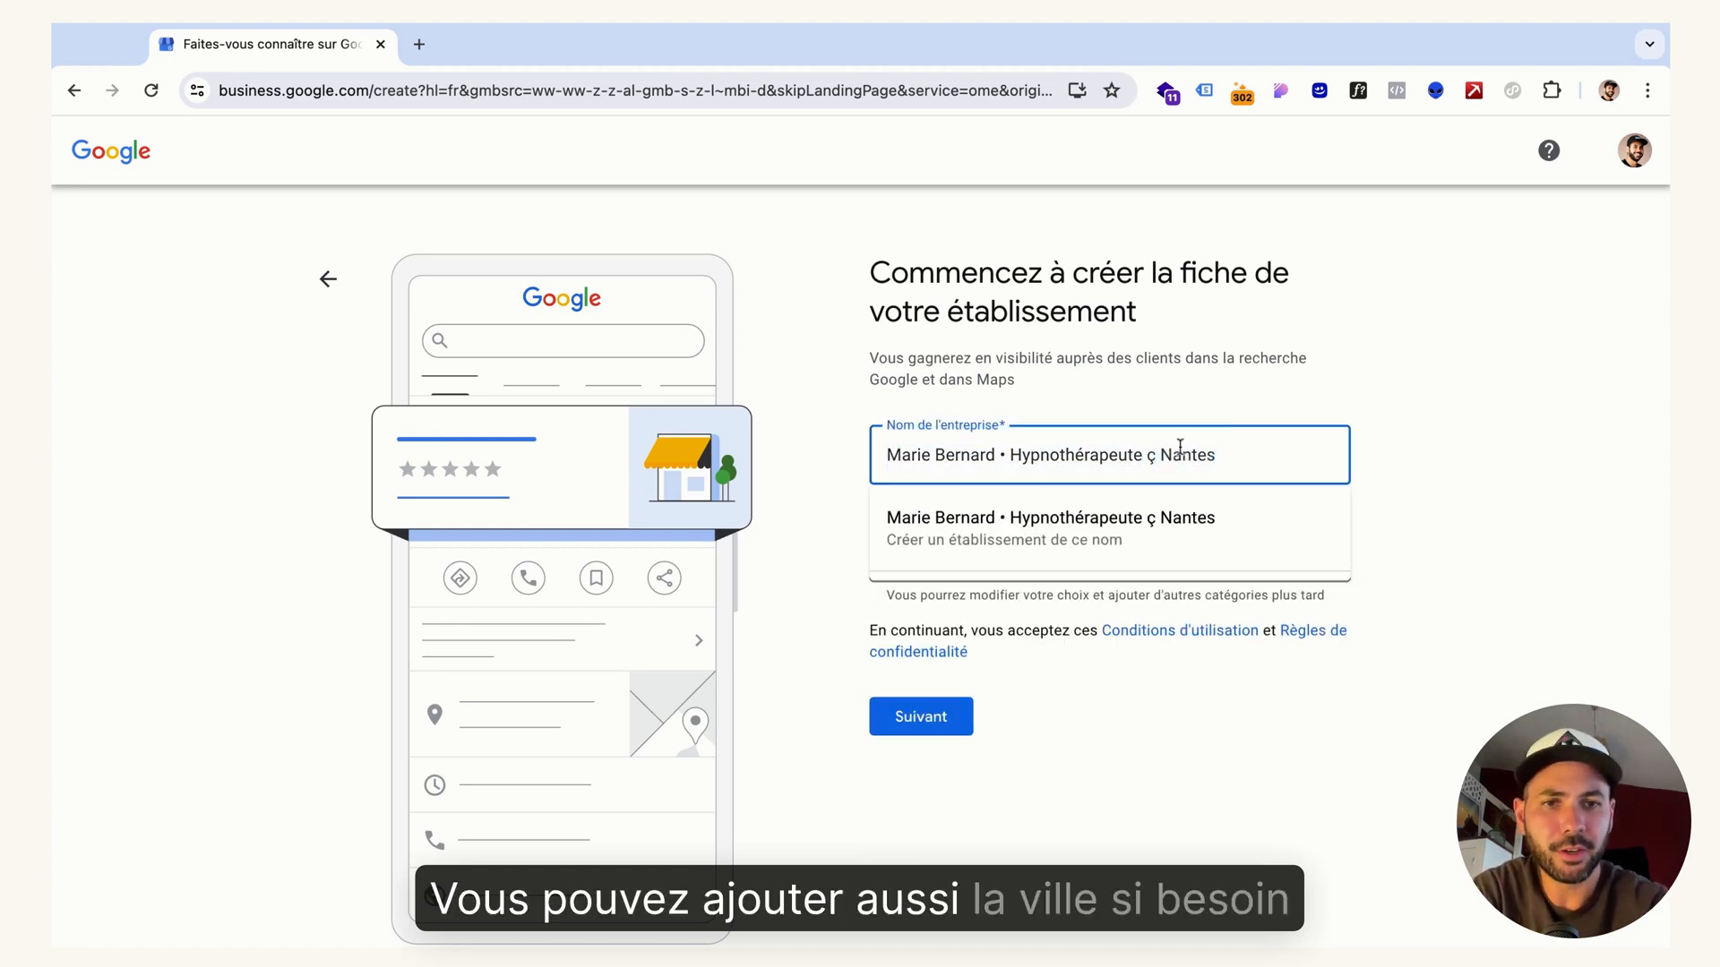
pyautogui.click(1154, 457)
pyautogui.press('BackSpace')
pyautogui.write('à')
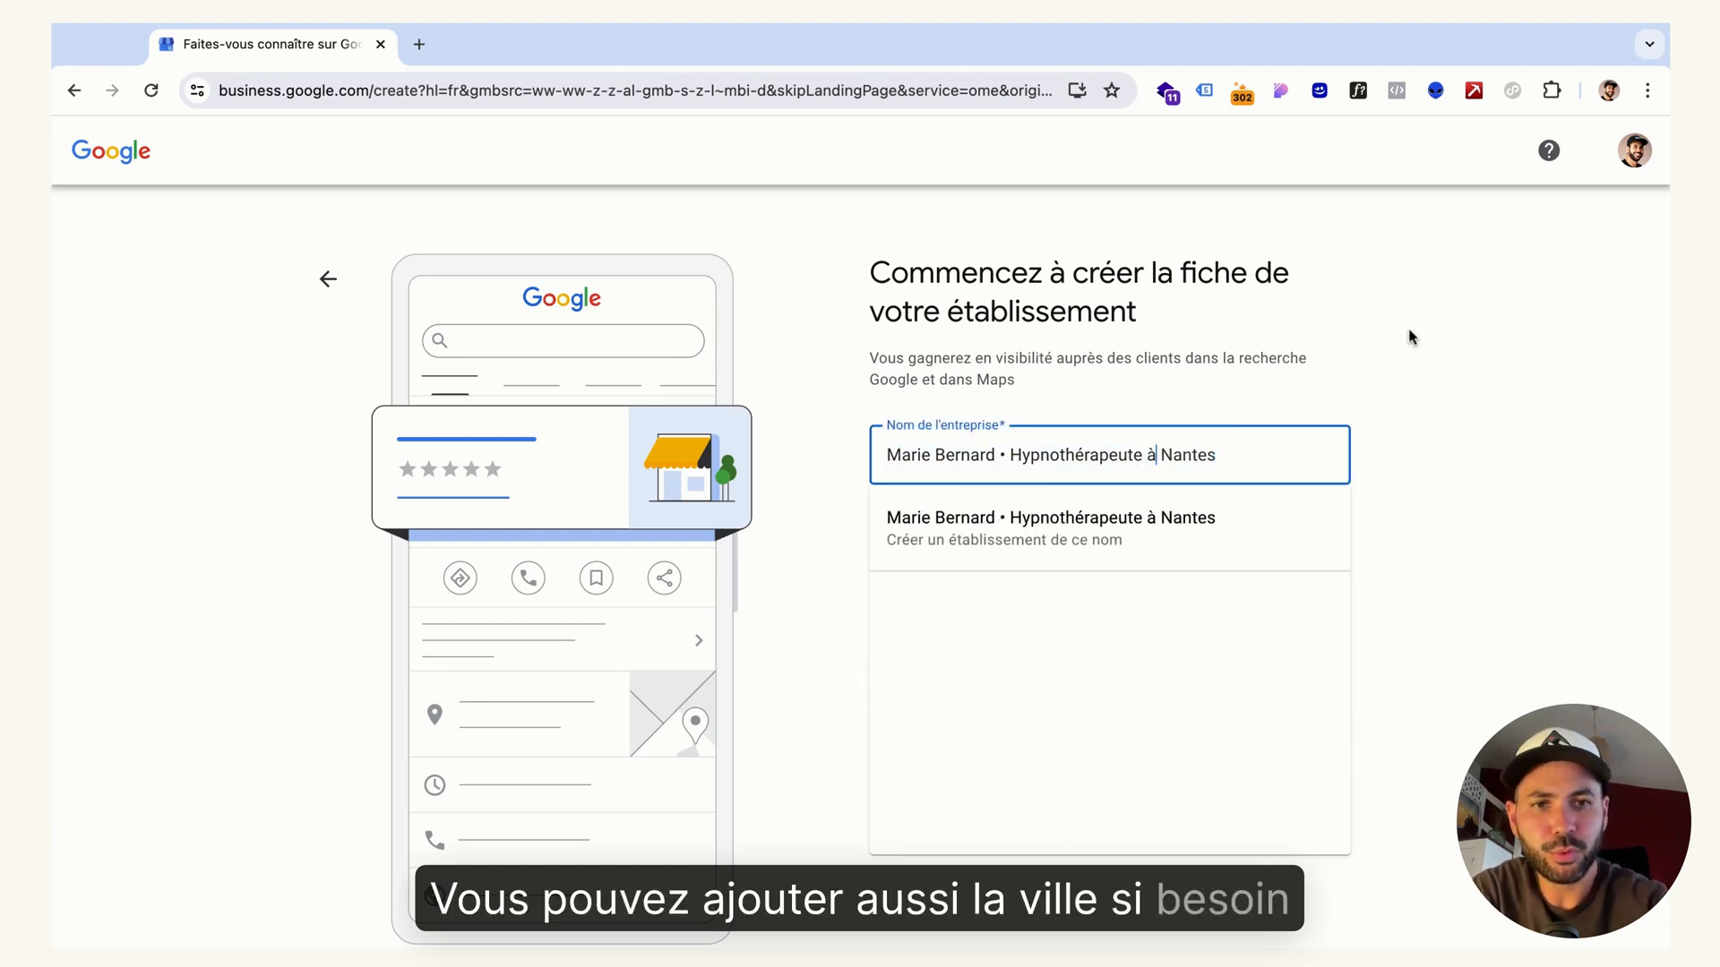
pyautogui.click(1413, 338)
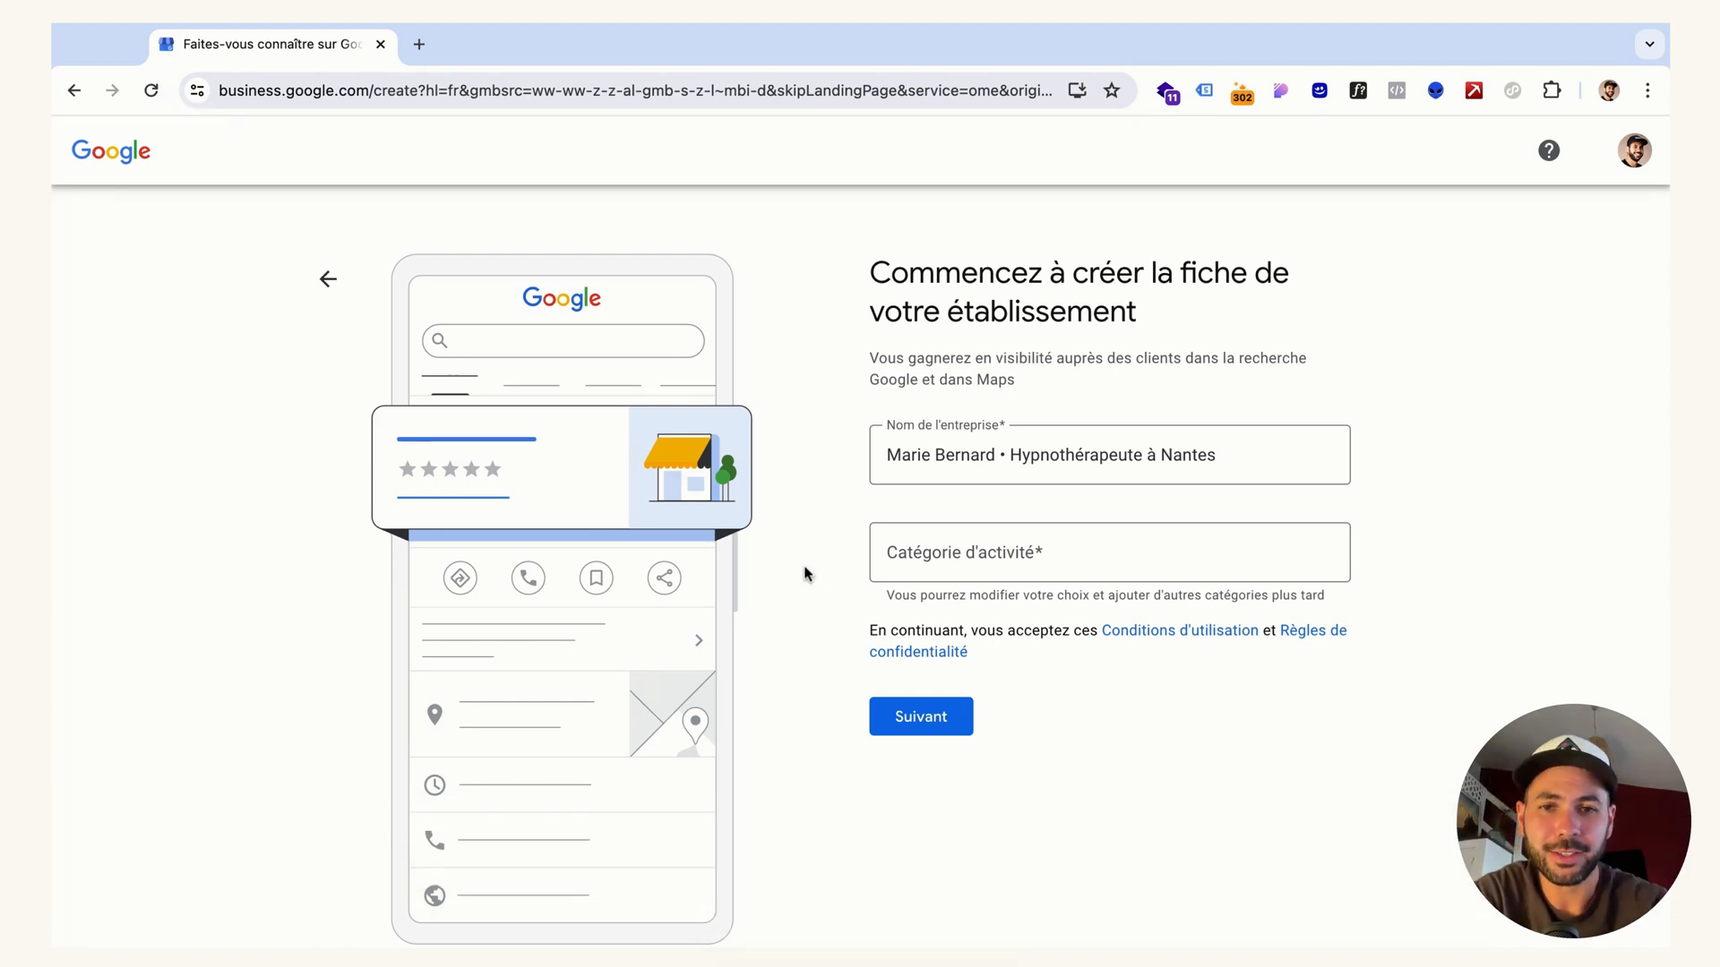
# Set the business category to "Service d'hypnothérapie" and continue with the profile creation
pyautogui.click(918, 554)
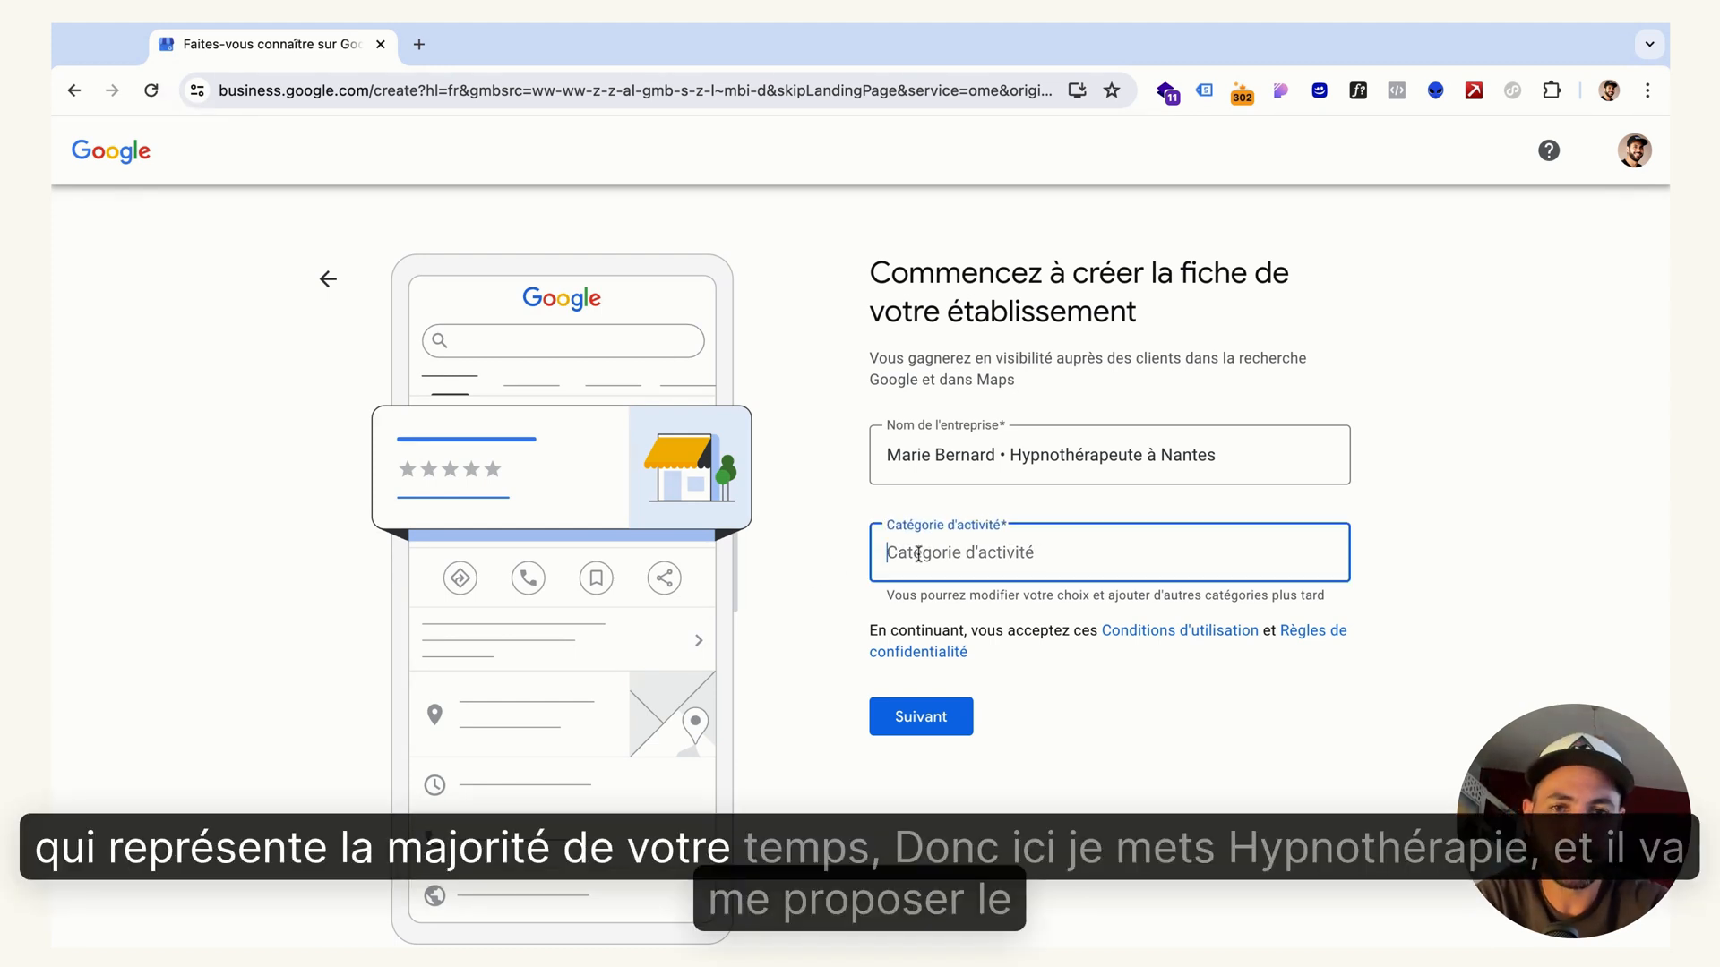
pyautogui.write('hypnothér')
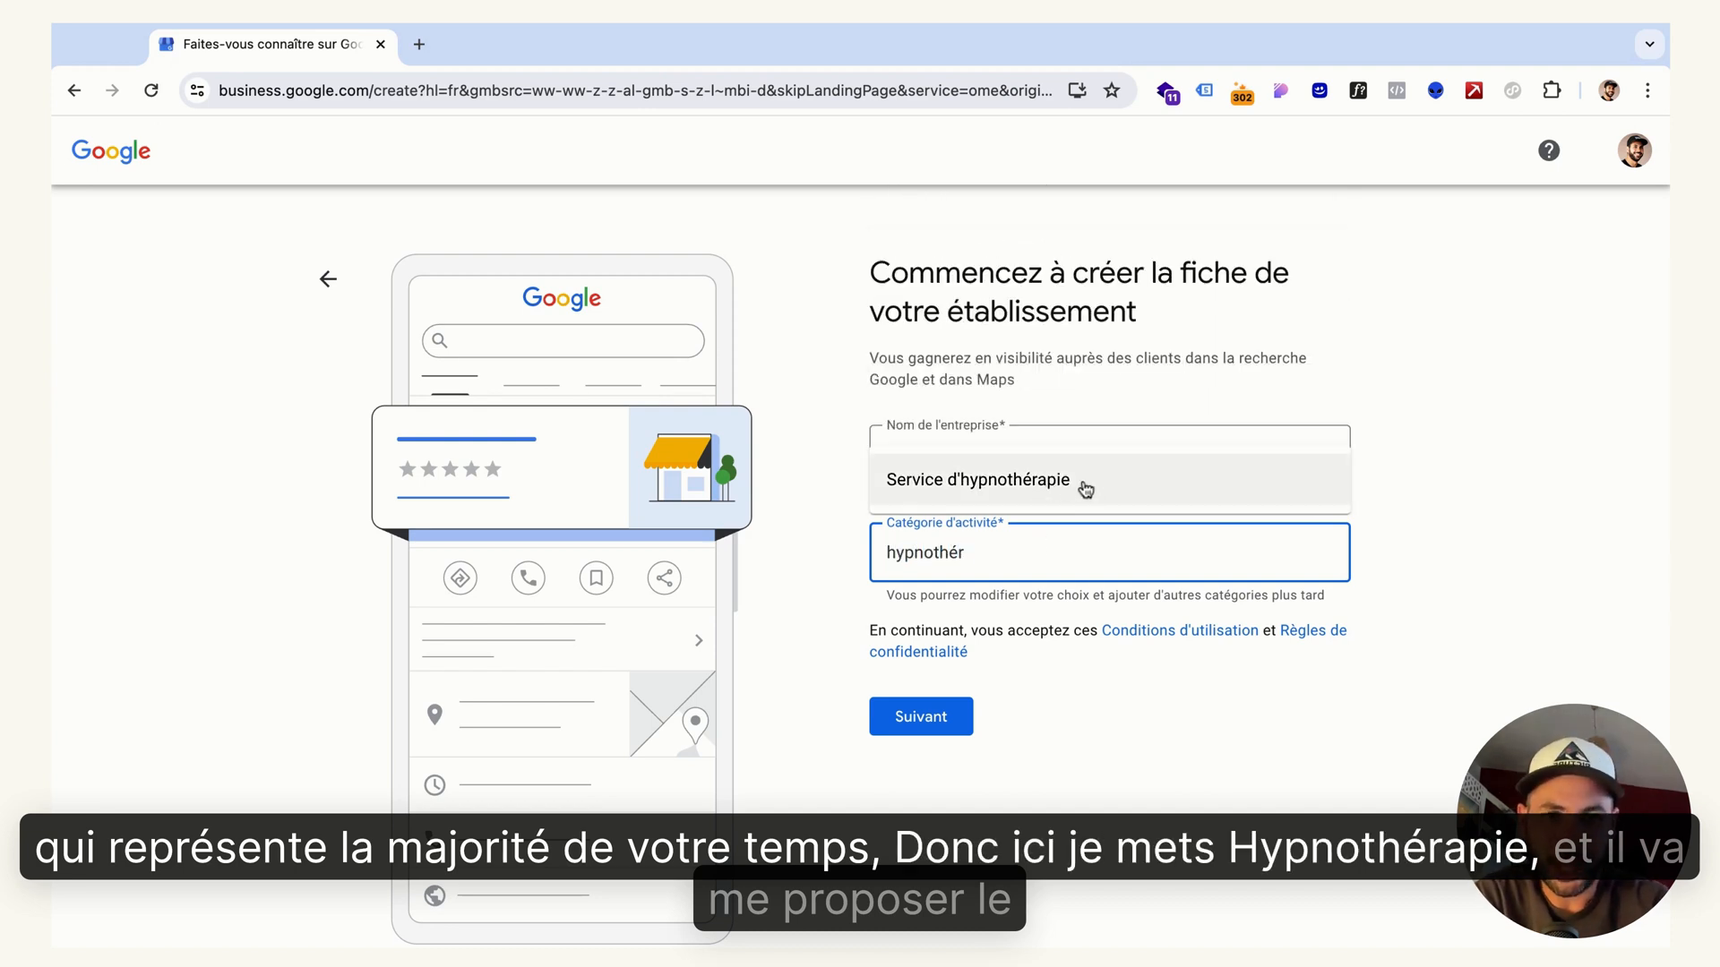
pyautogui.click(1012, 490)
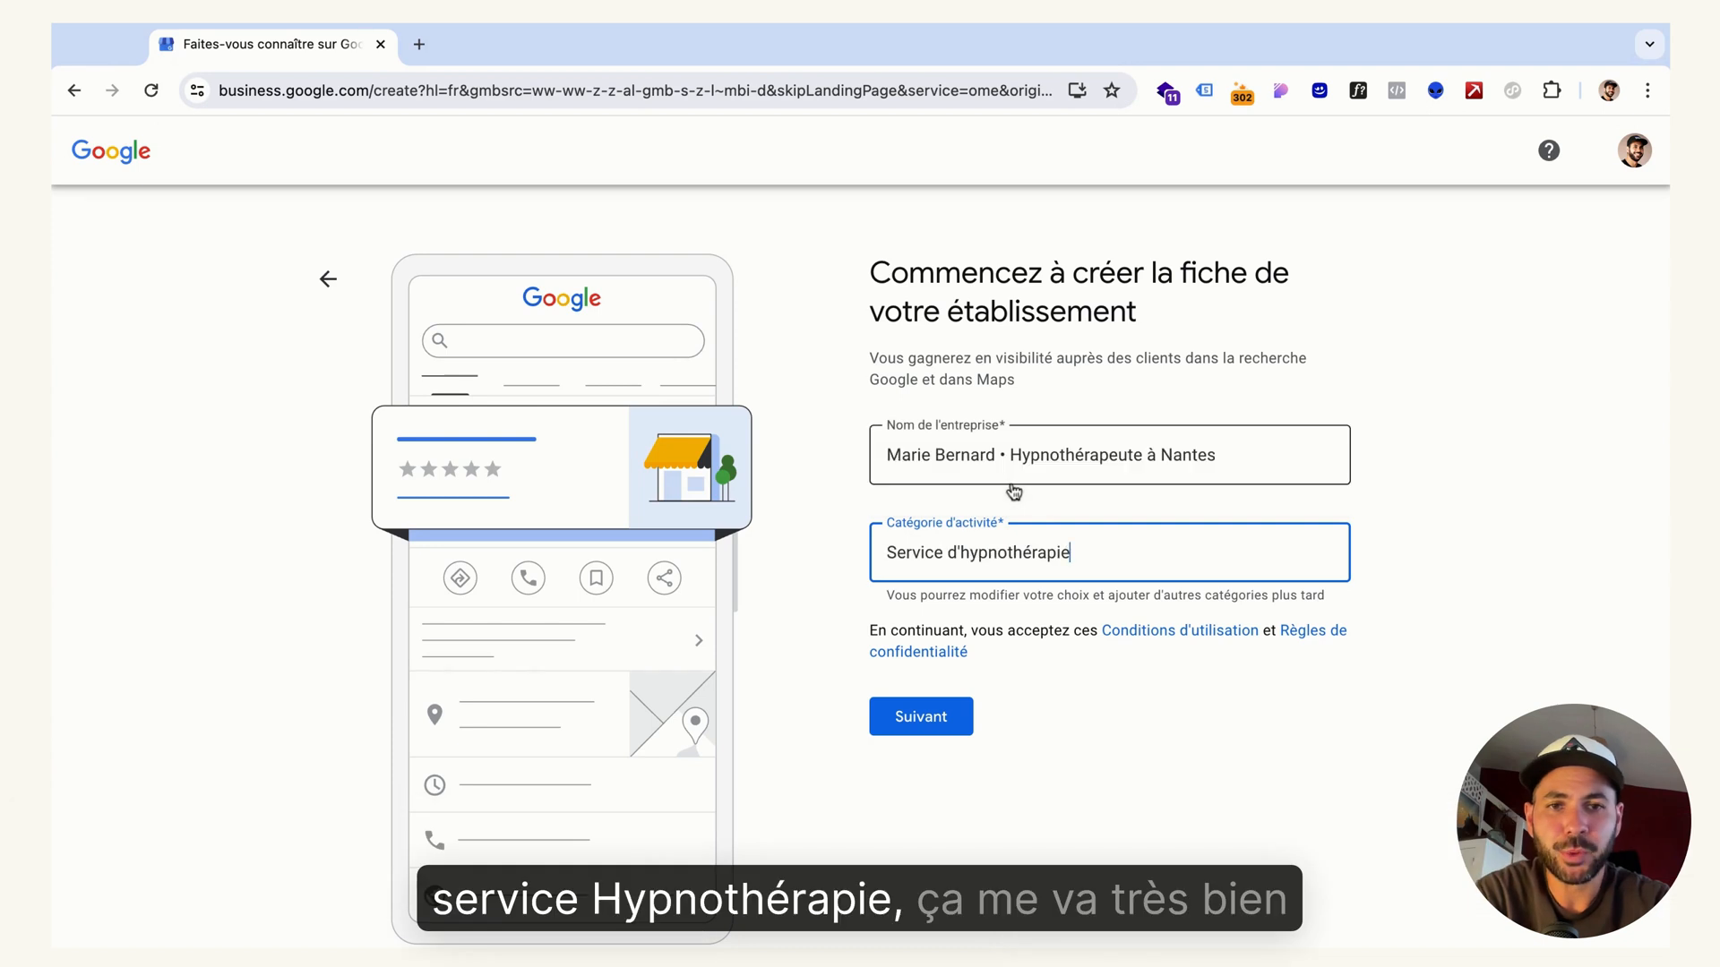
pyautogui.click(1414, 521)
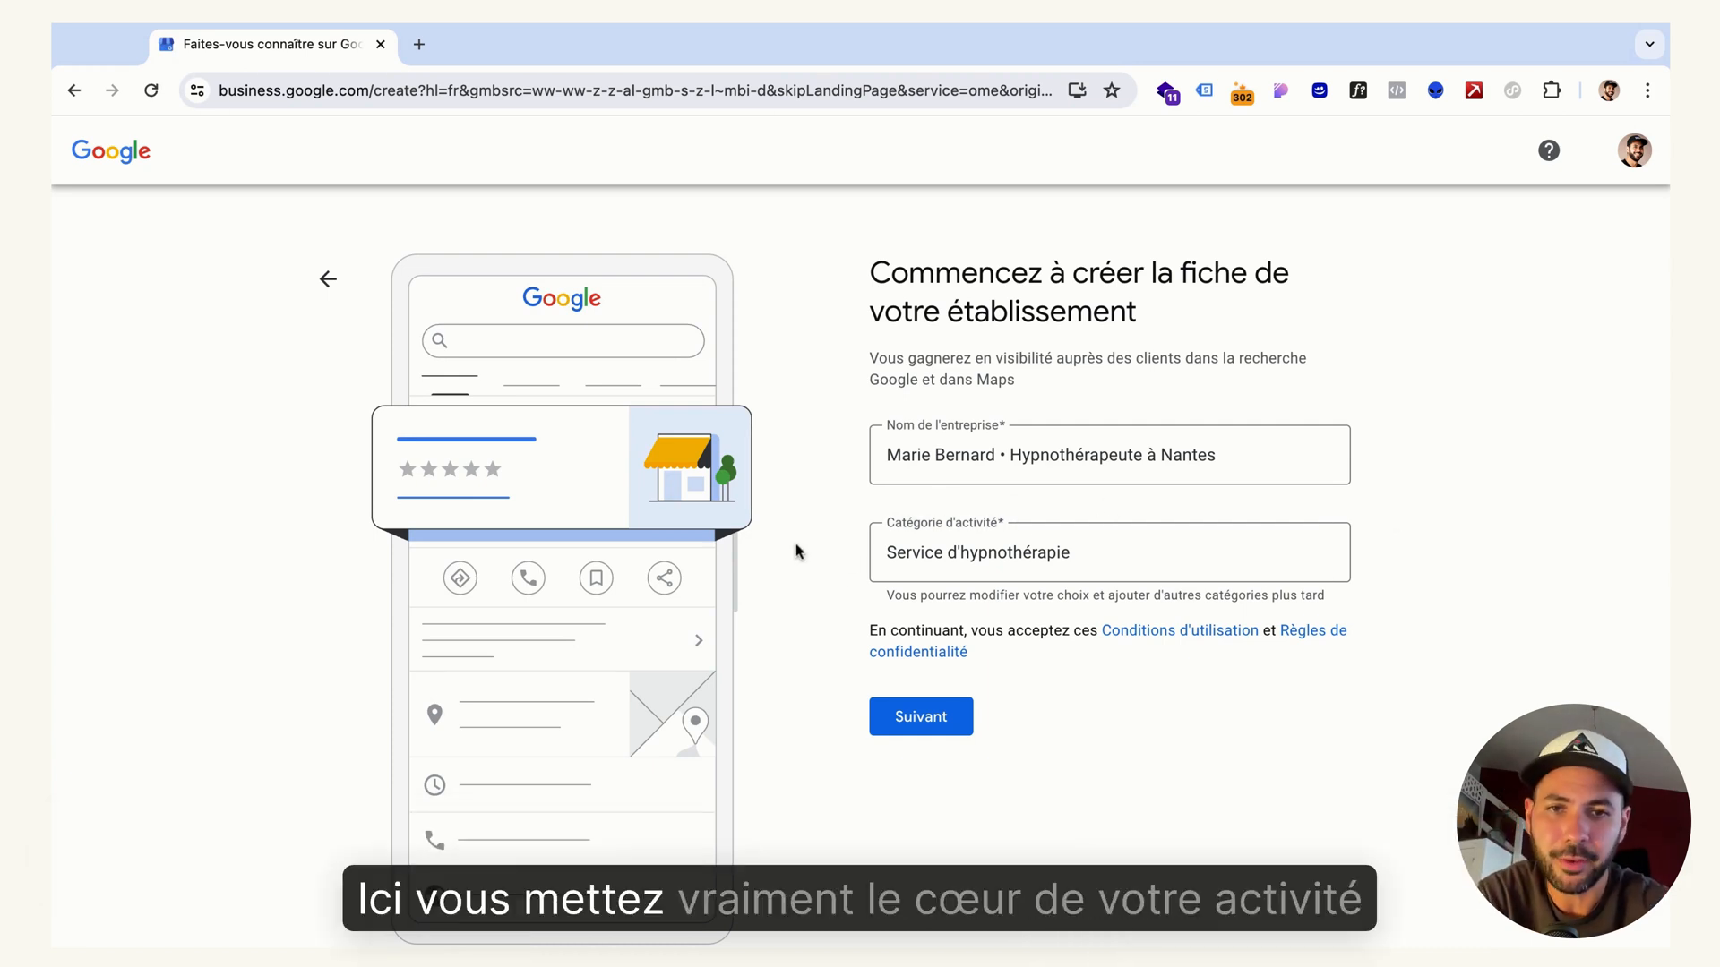
pyautogui.click(912, 717)
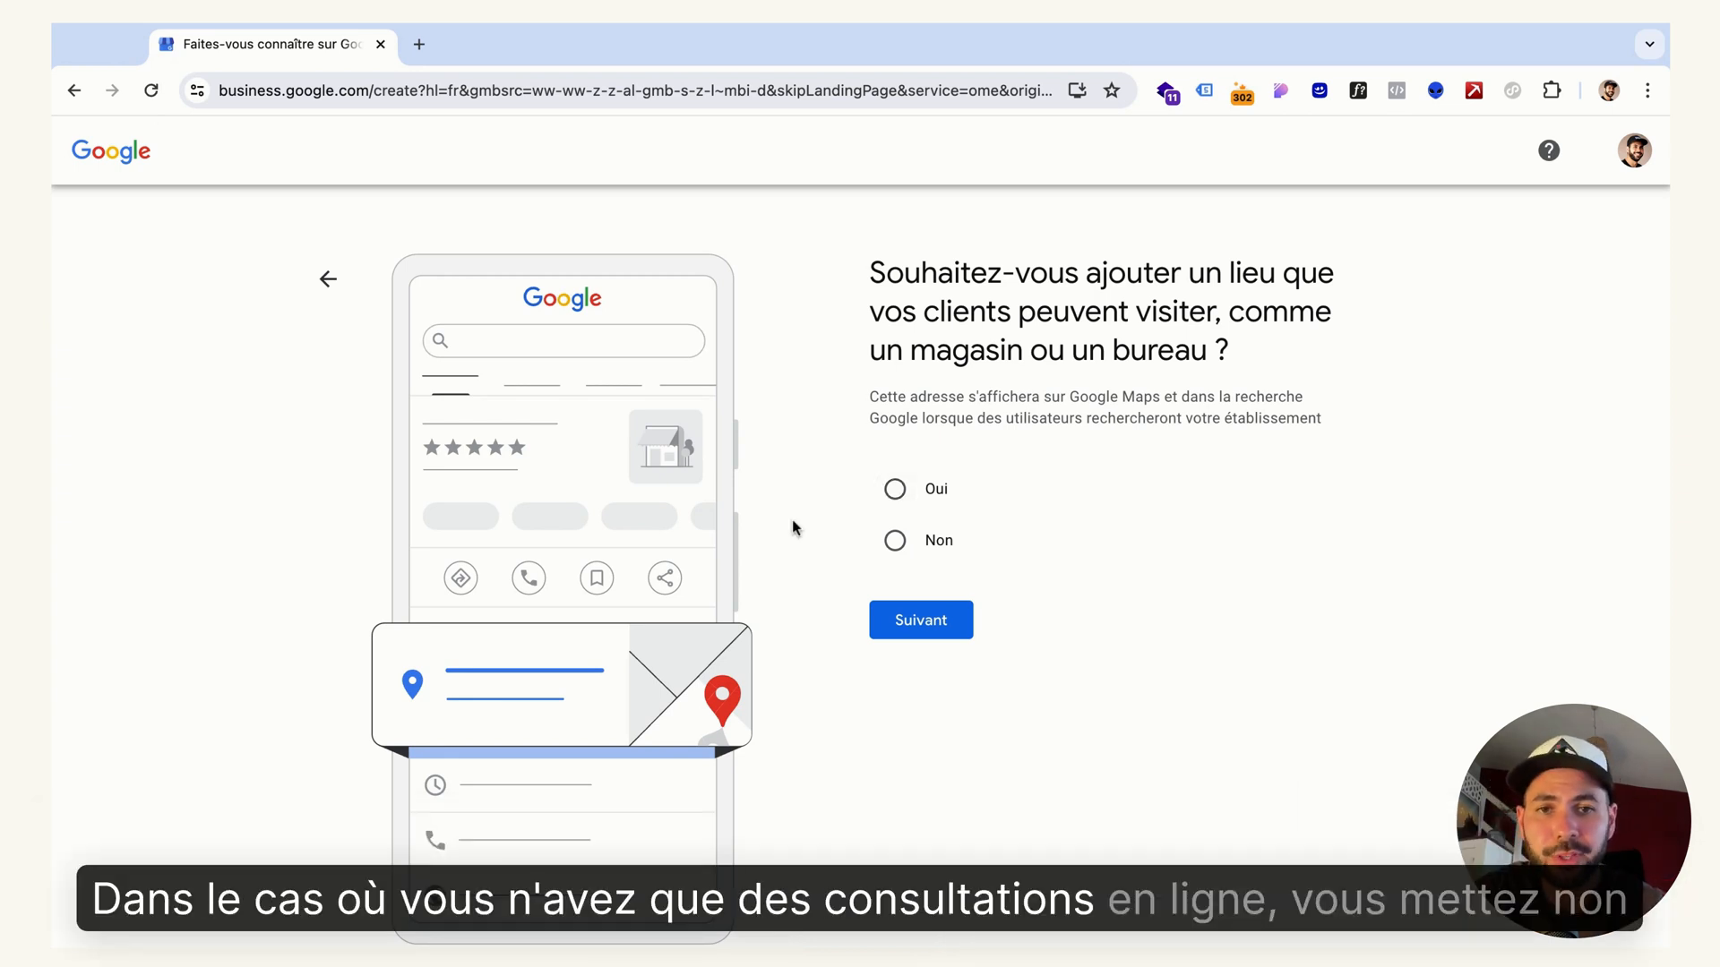
# Answer "Non" to adding a location customers can visit, and add Nantes, France as a service area
pyautogui.click(904, 541)
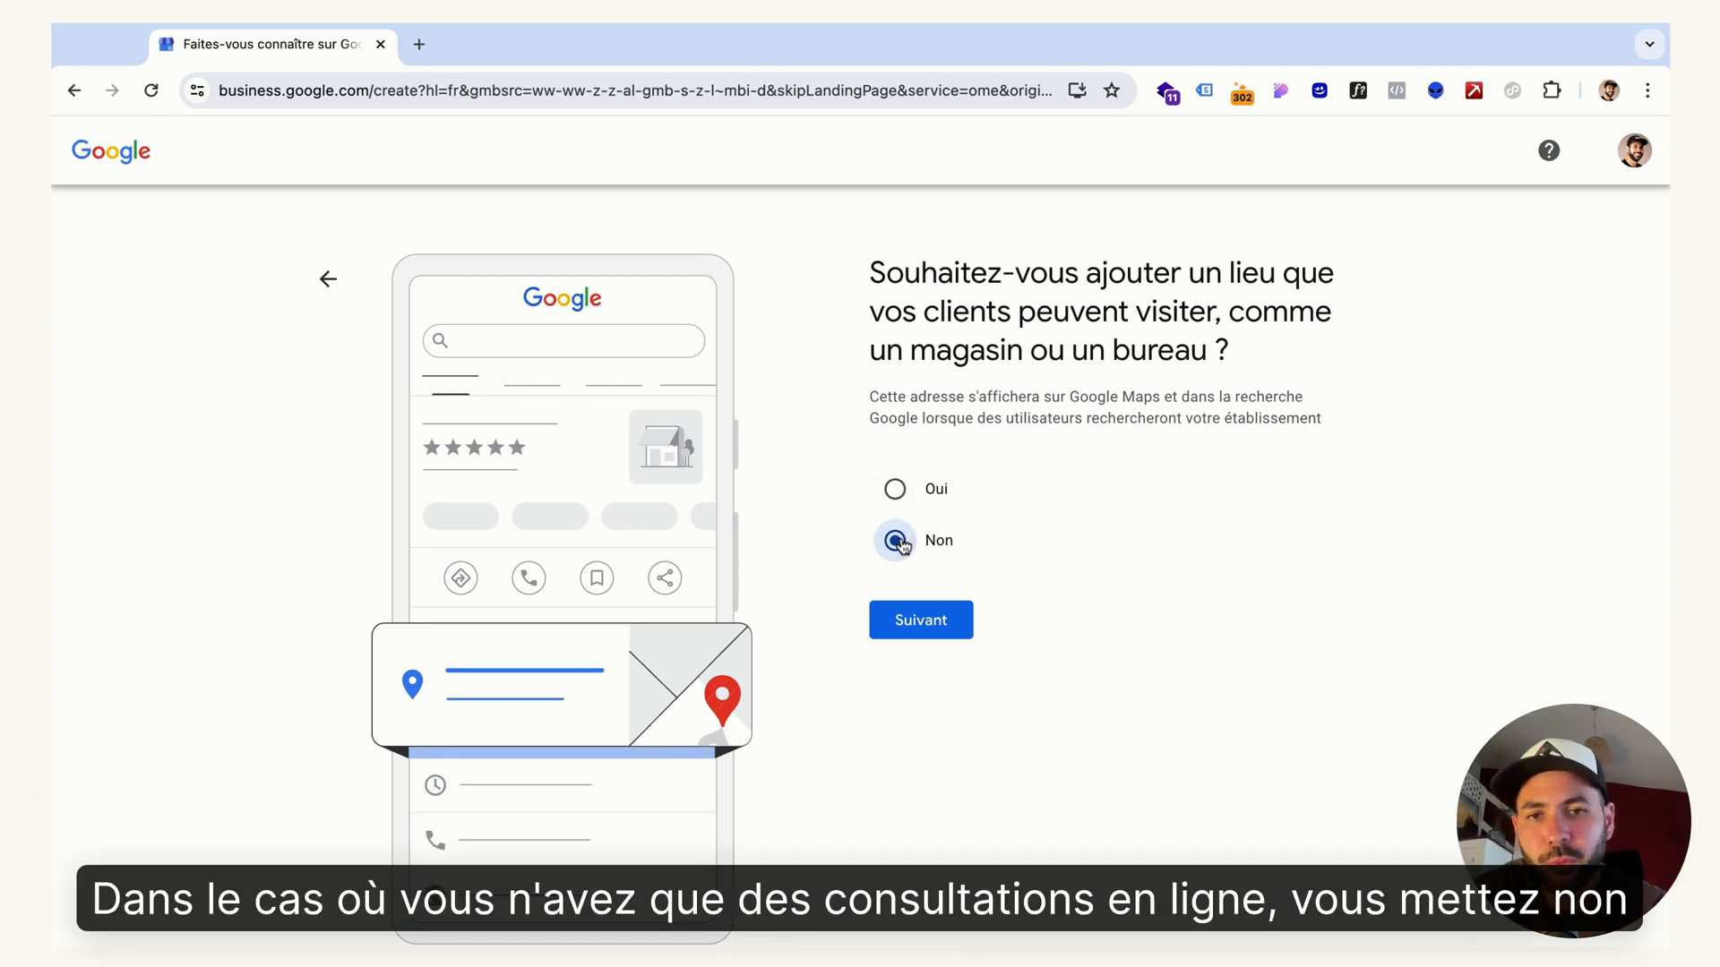
pyautogui.click(932, 623)
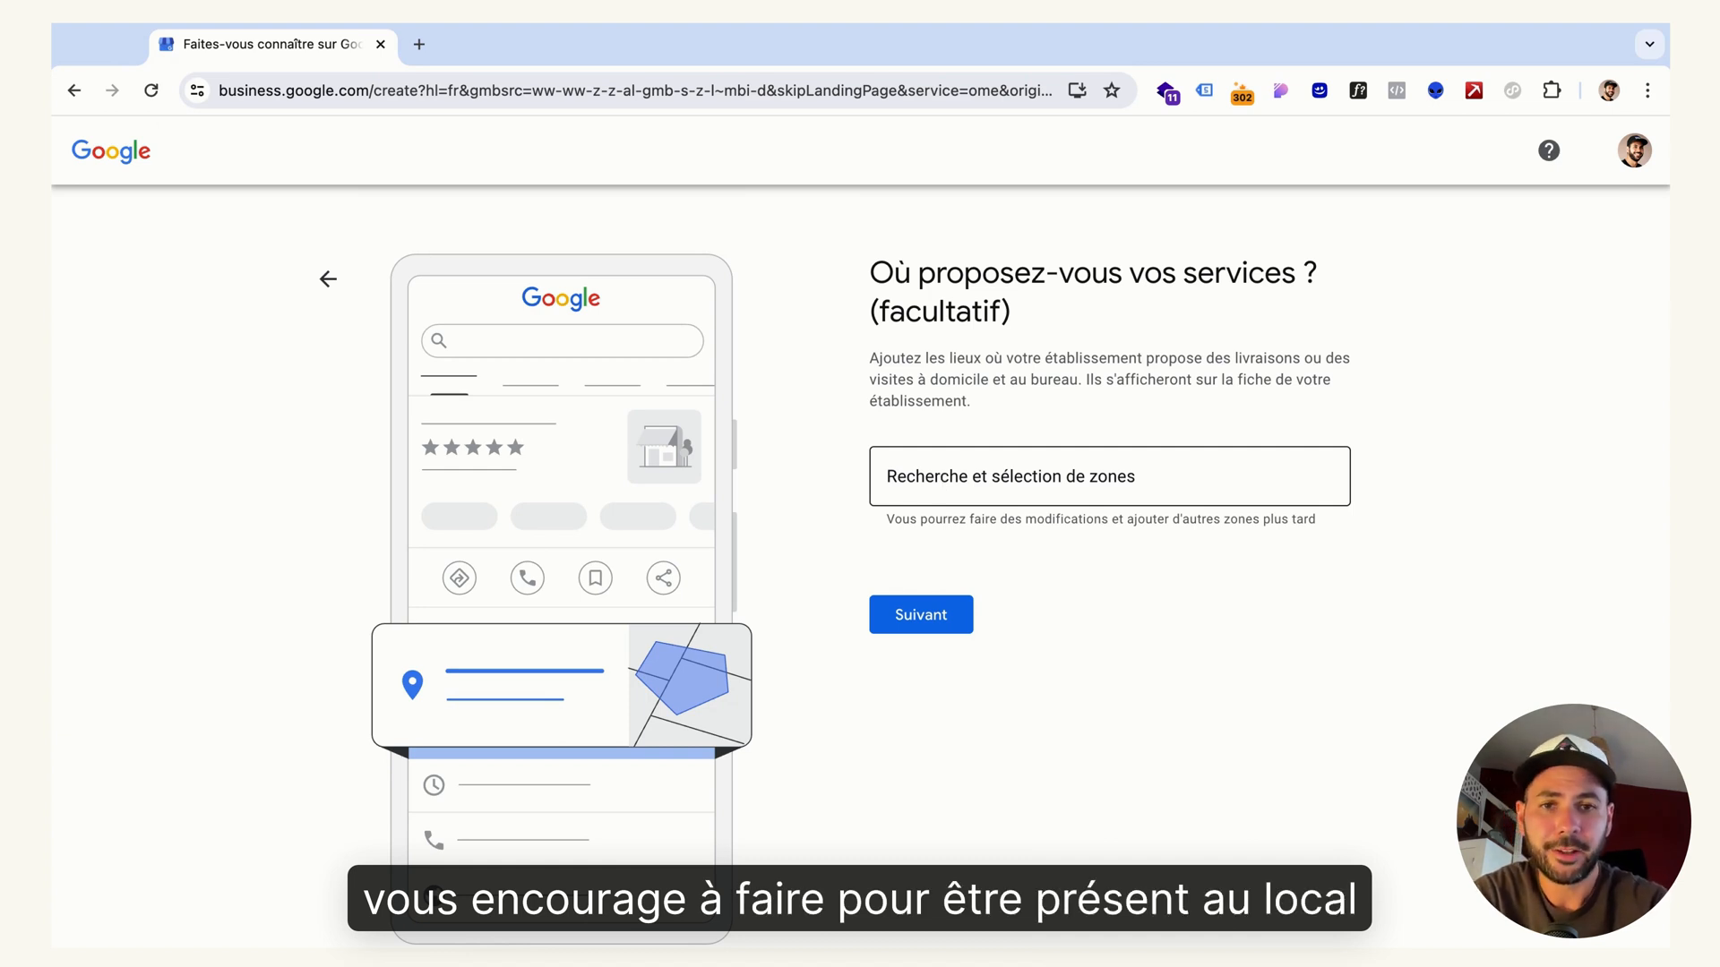
pyautogui.click(1022, 497)
pyautogui.write('nantes')
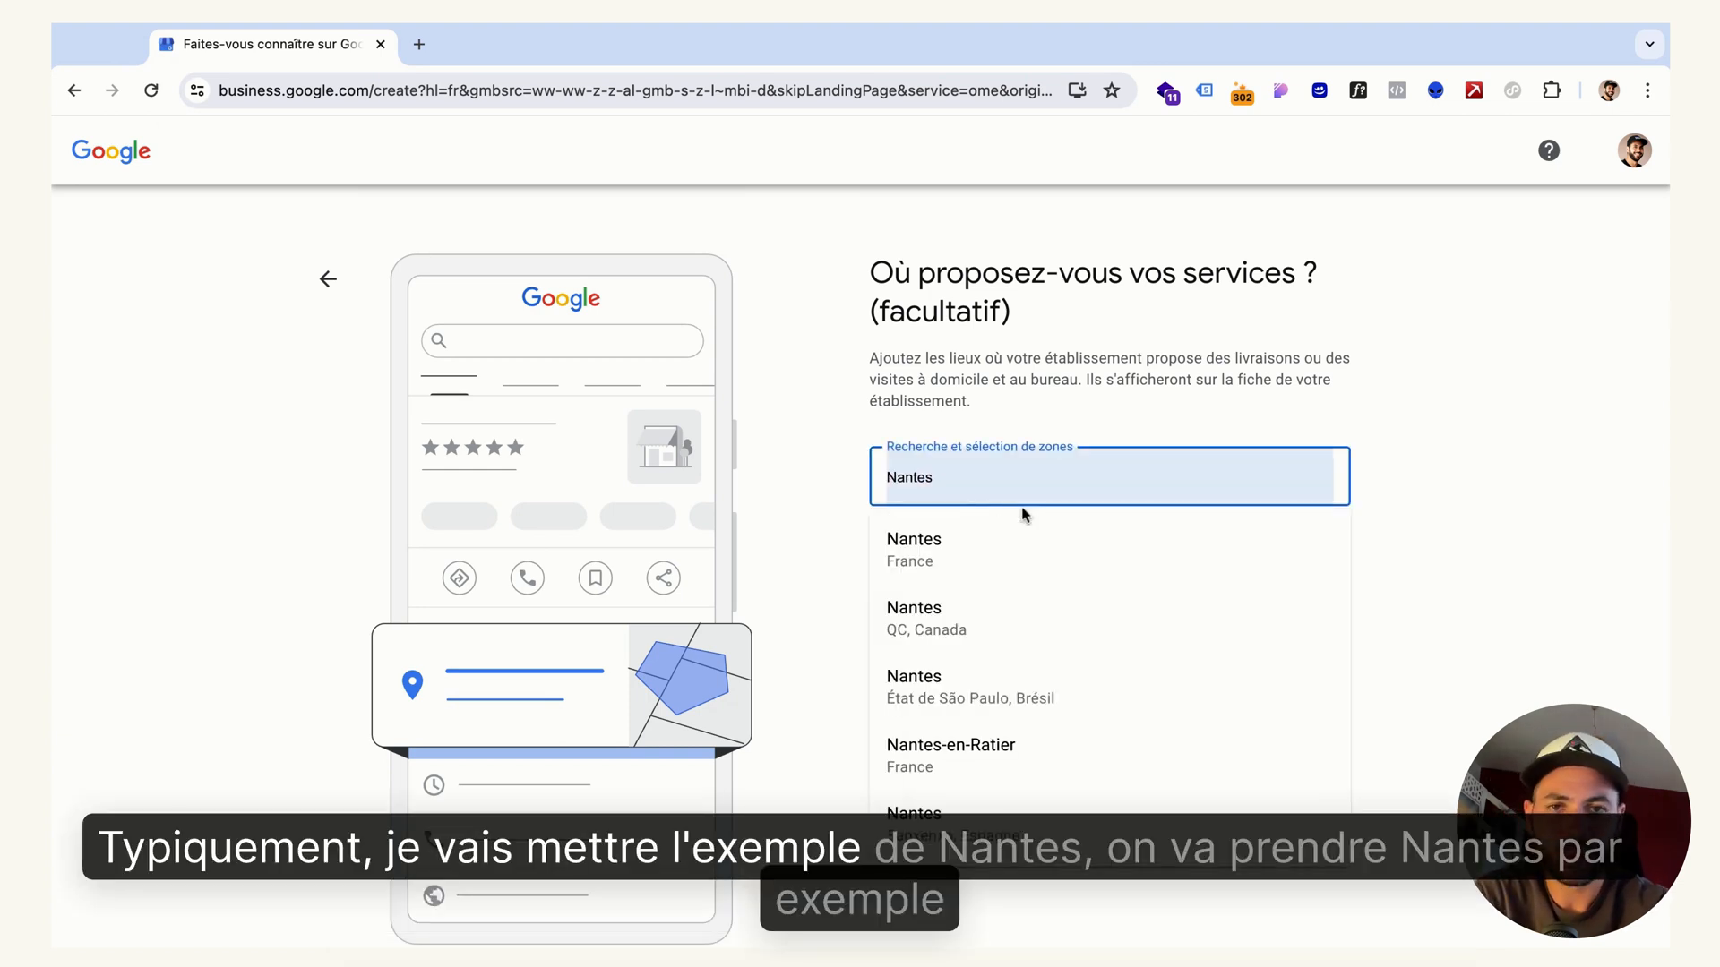
pyautogui.click(937, 553)
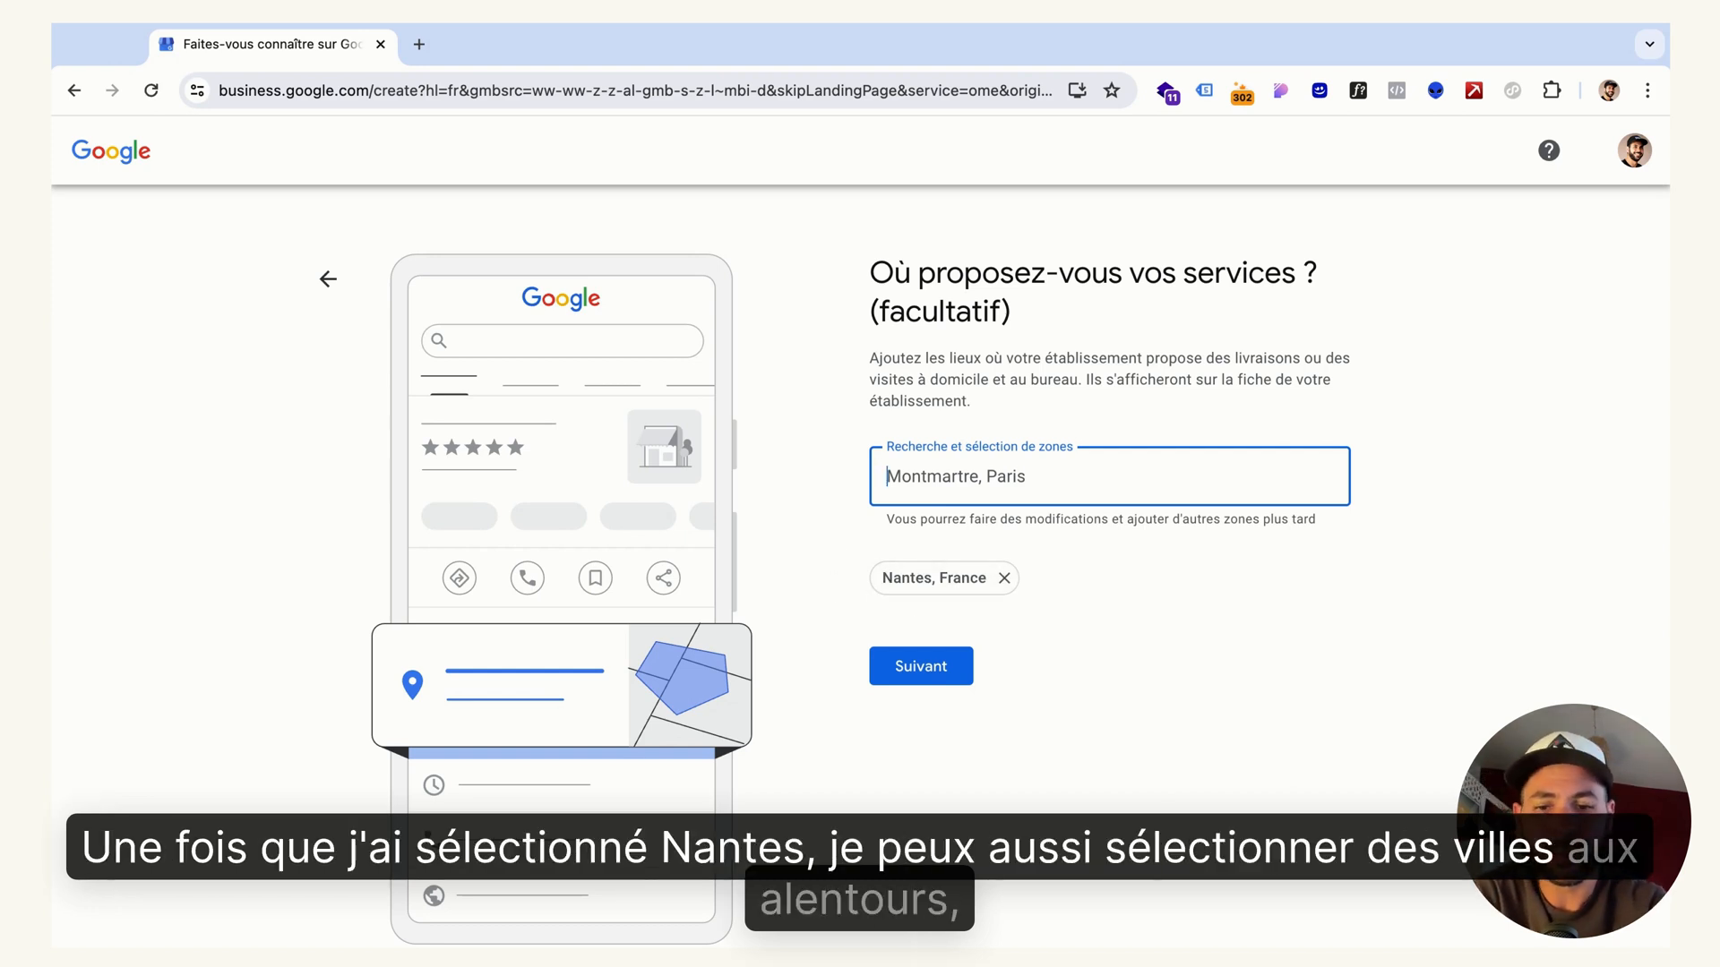
# Add Carquefou, France and Couëron, France as further service areas and submit the areas
pyautogui.write('carre')
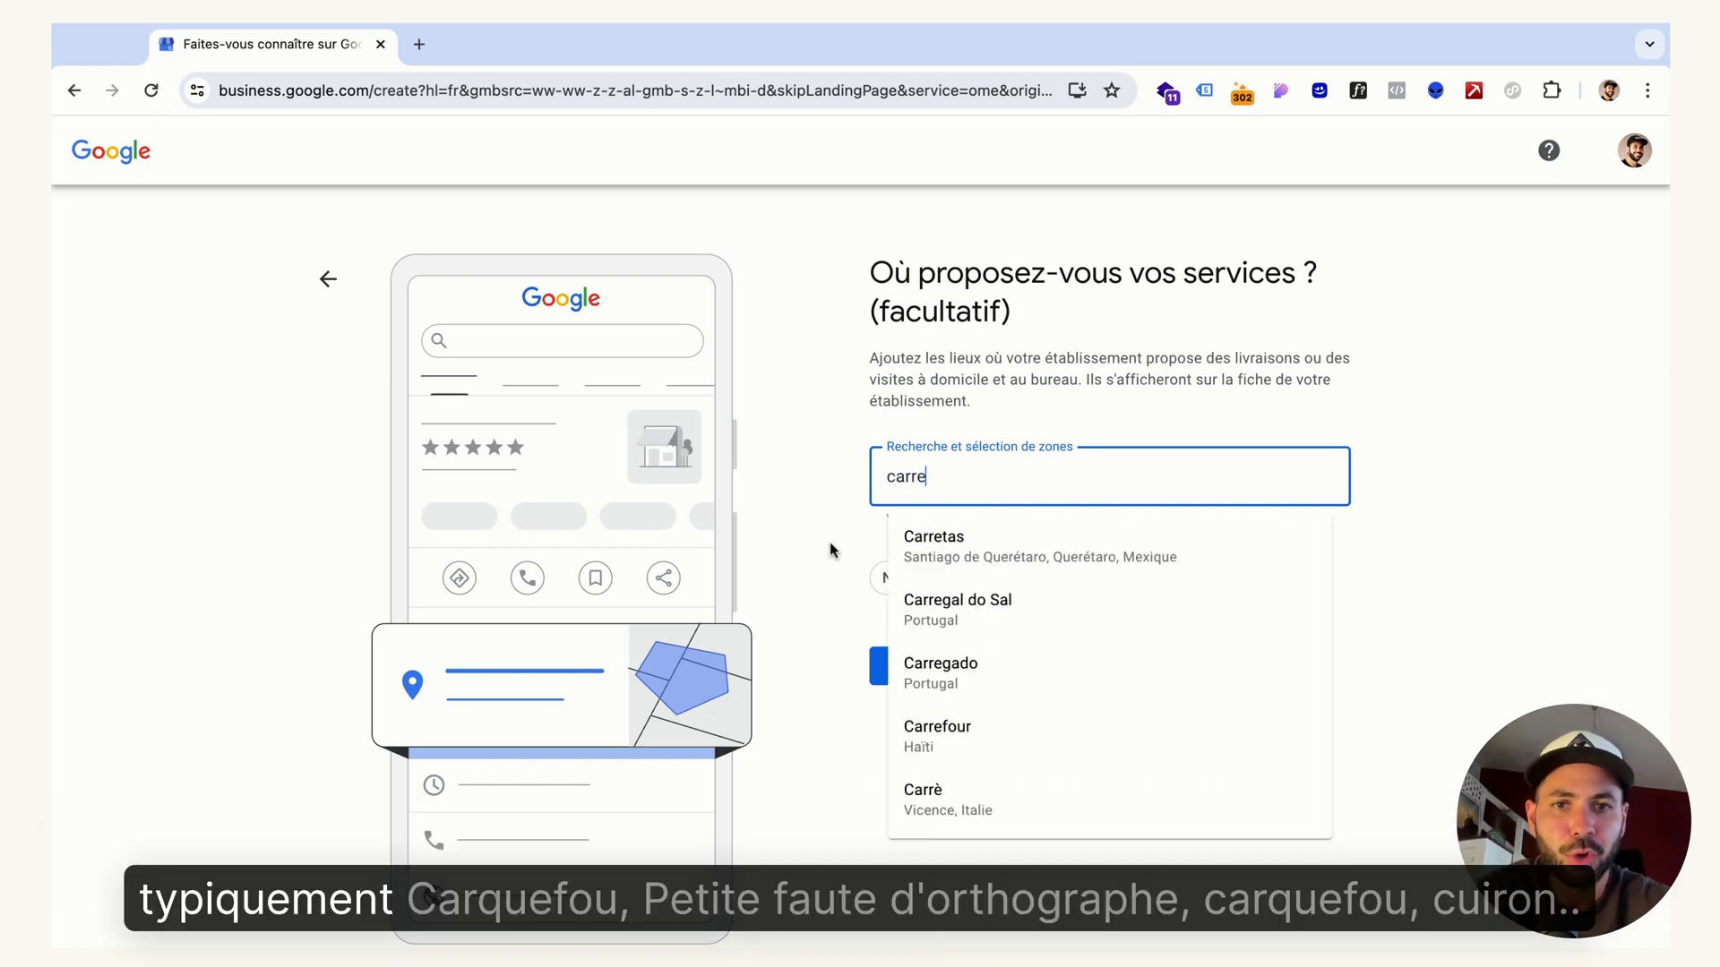
pyautogui.write('qu')
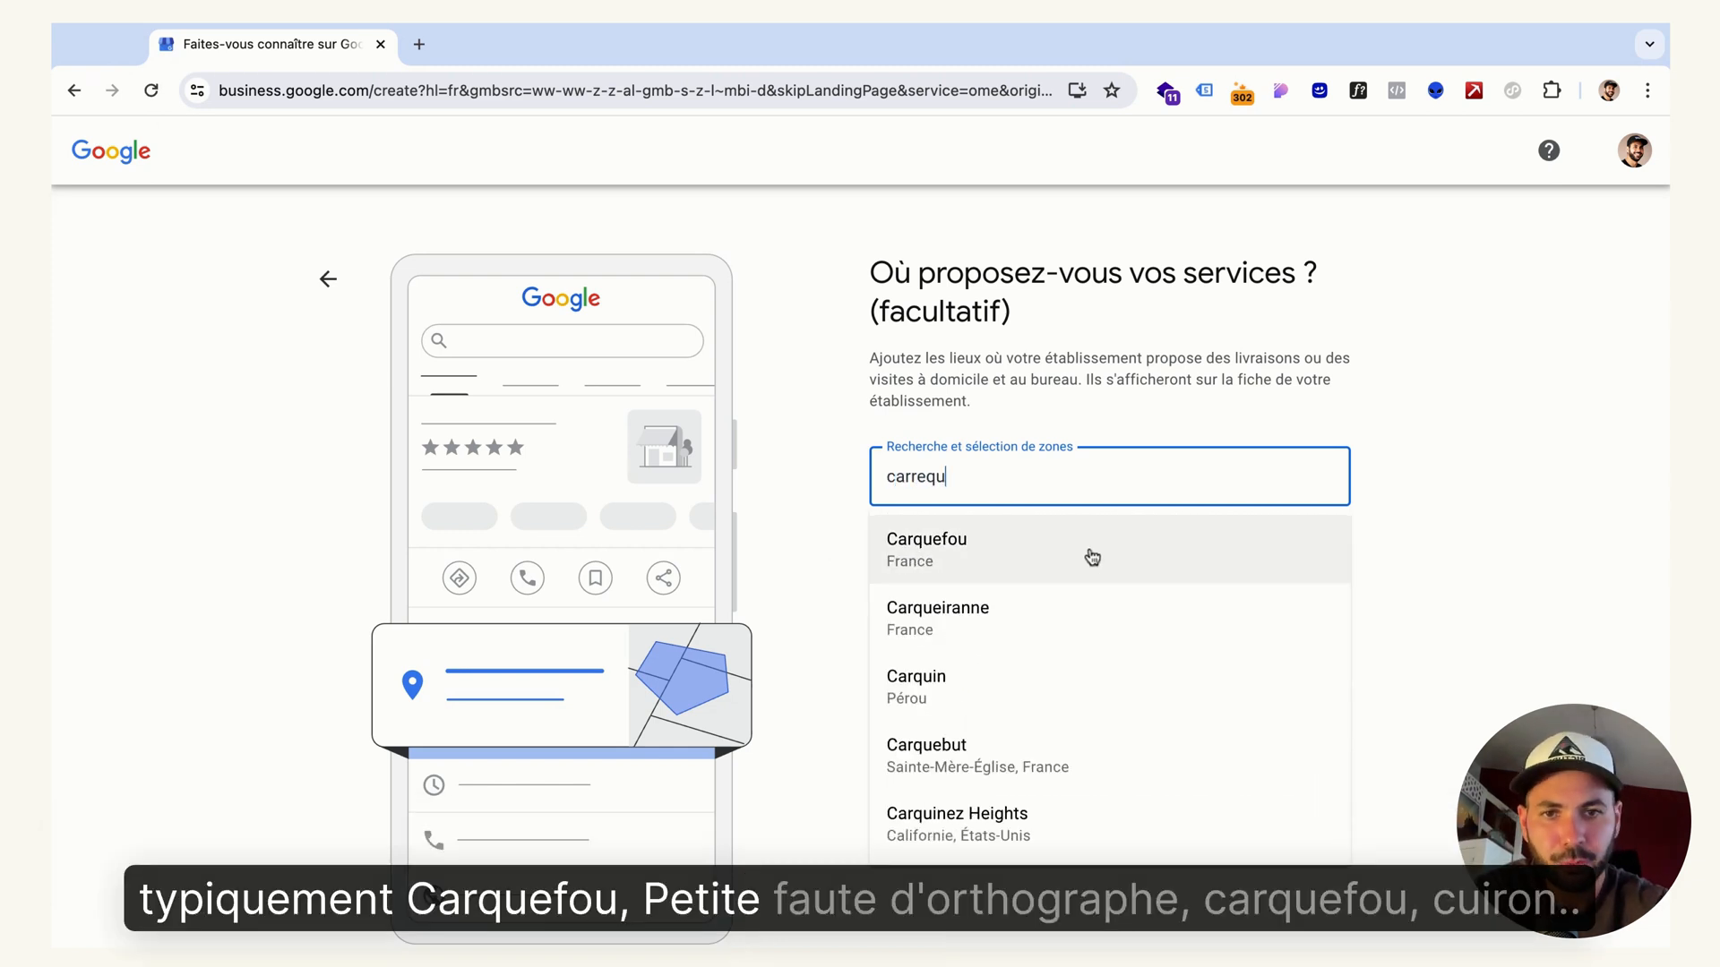
pyautogui.click(1091, 557)
pyautogui.write('coue')
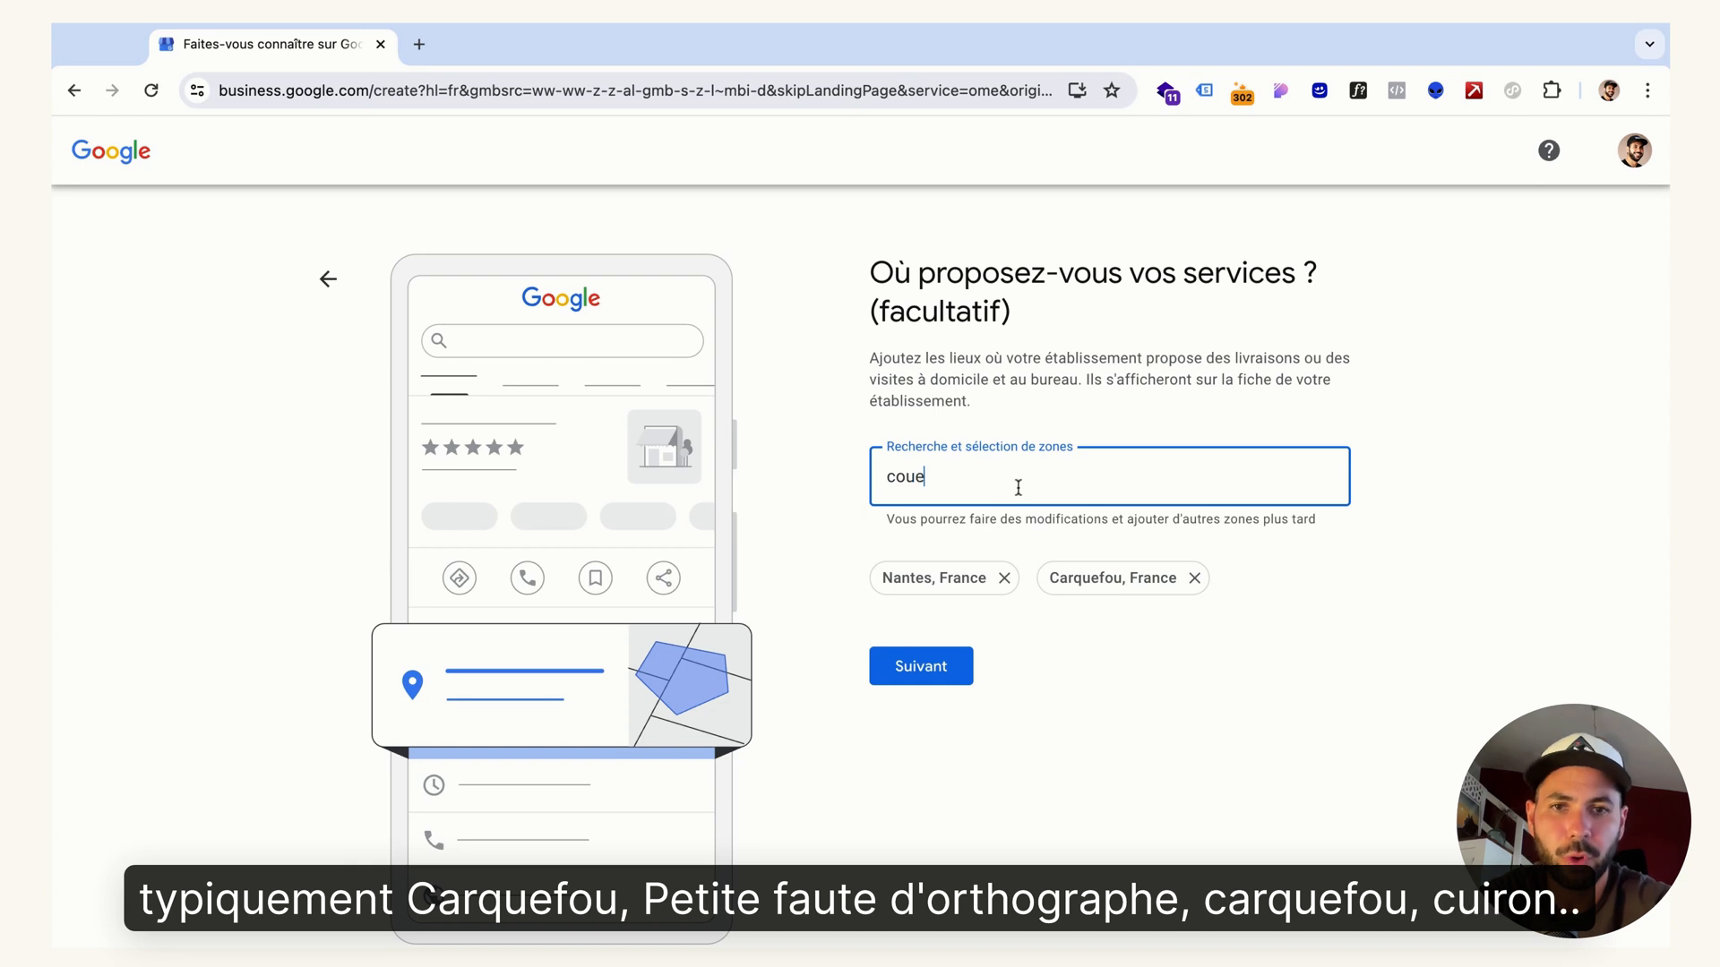
pyautogui.write('r')
pyautogui.click(1006, 617)
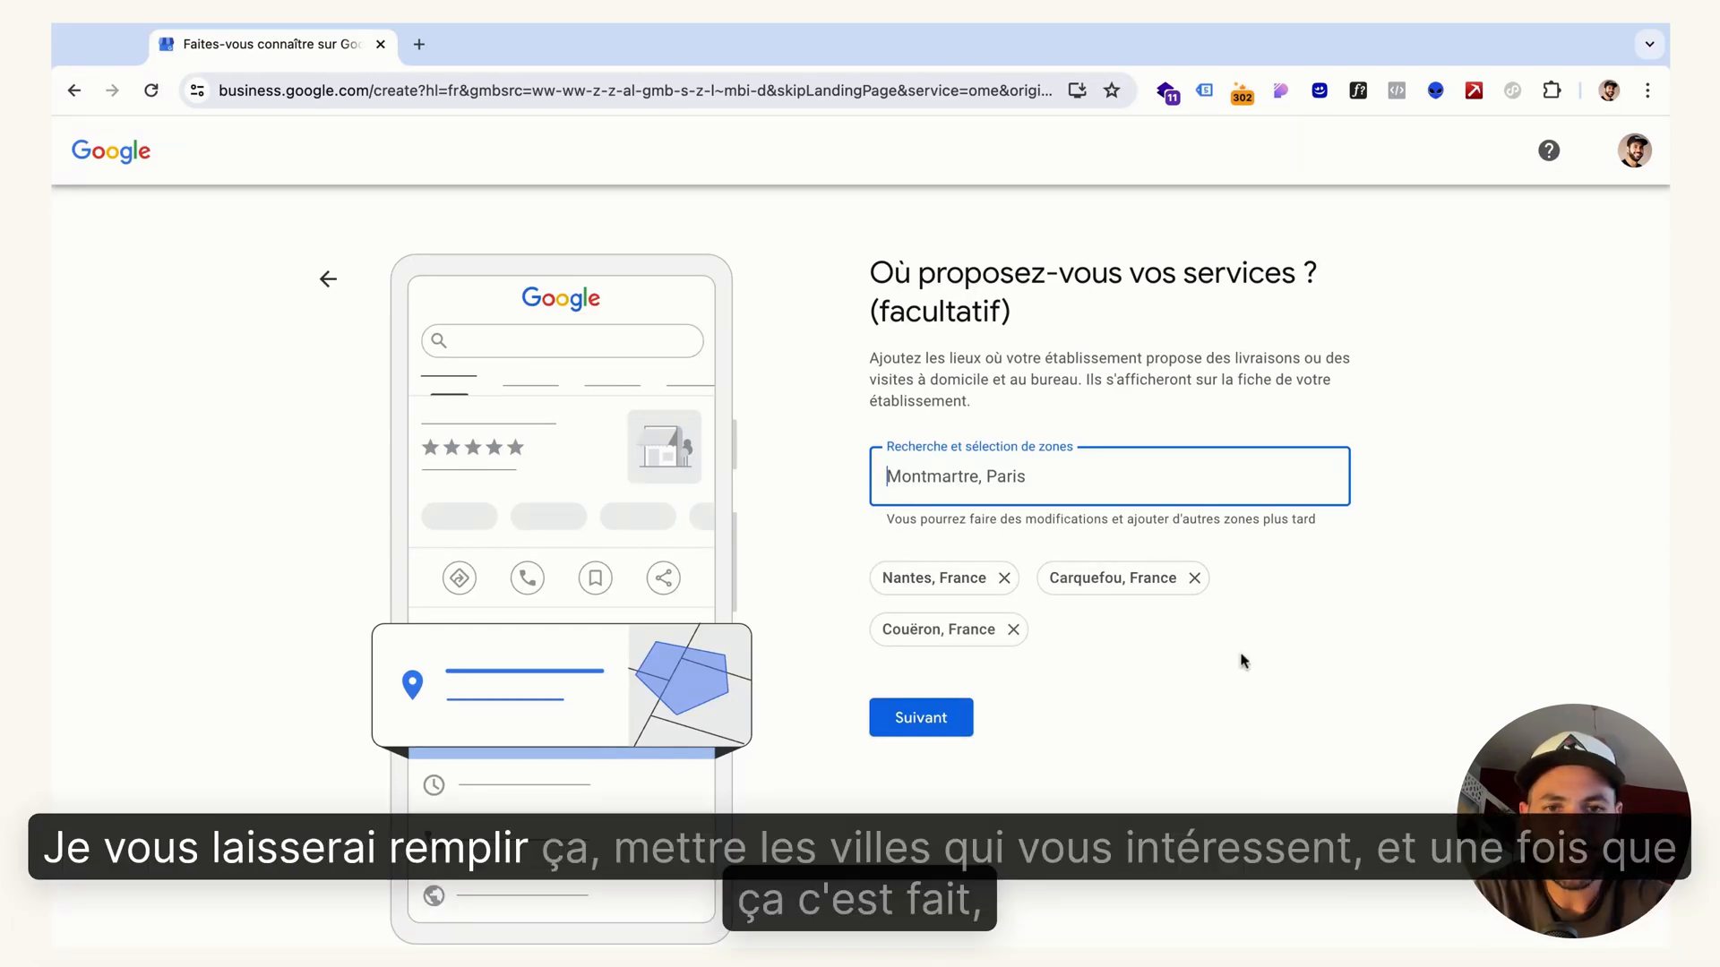
pyautogui.click(919, 730)
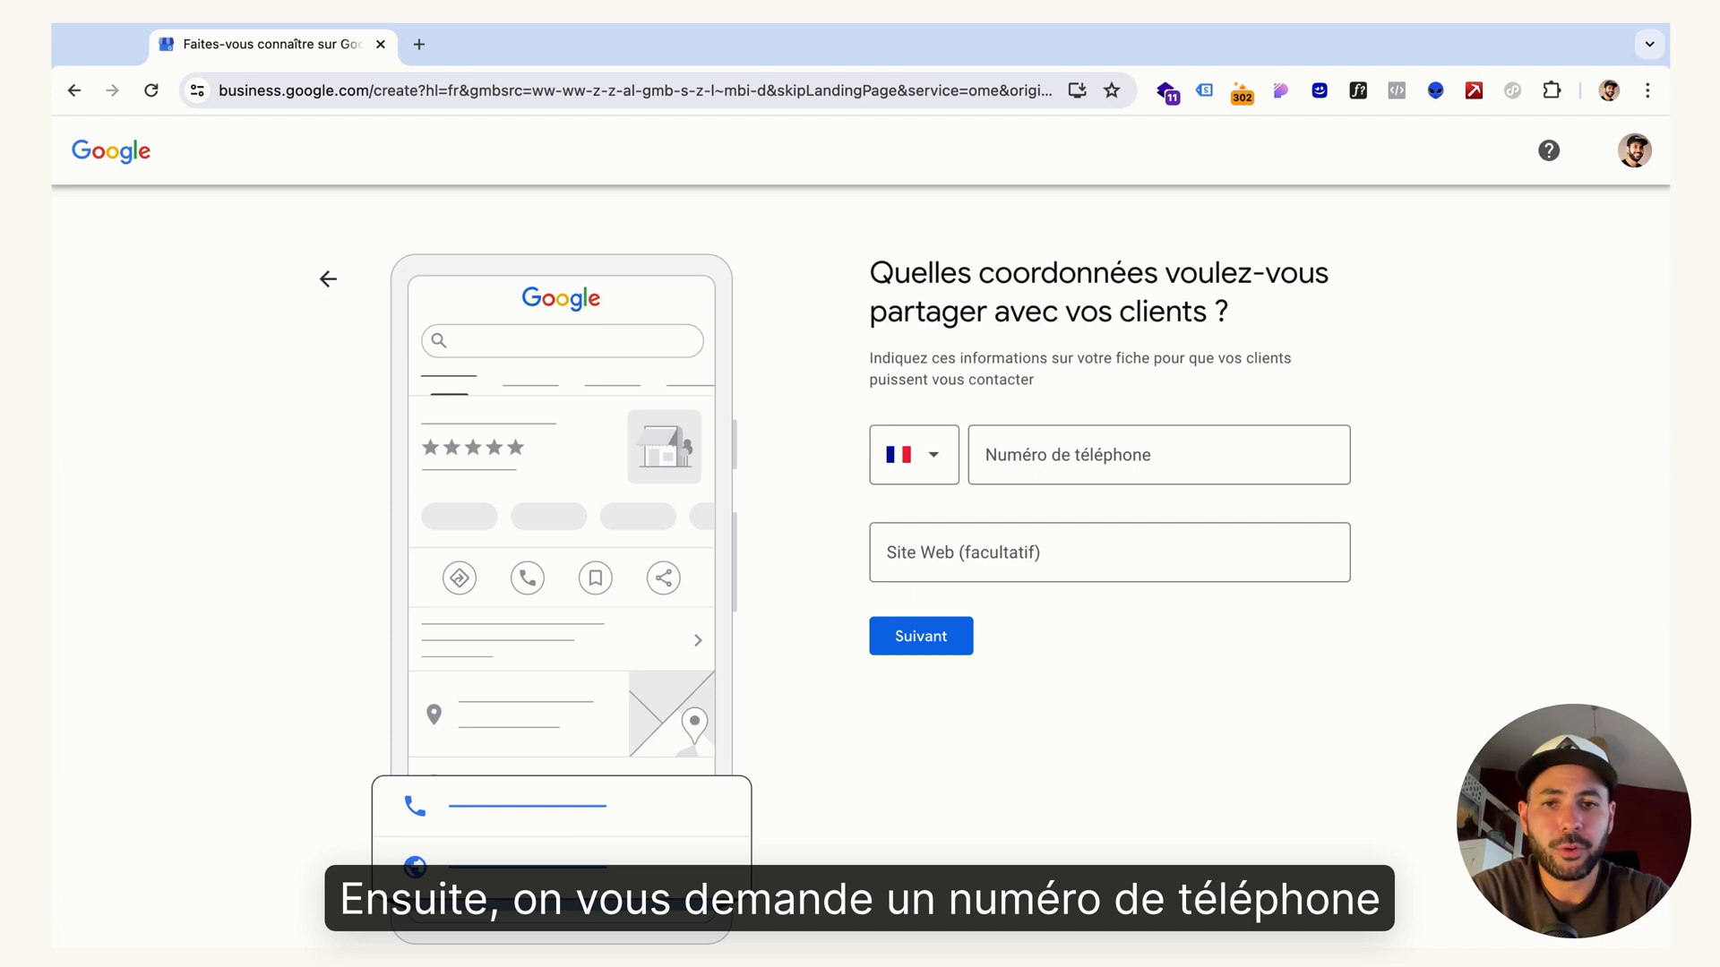
# Enter the business's contact phone number, leave the website empty, and submit the contact details
pyautogui.click(1026, 459)
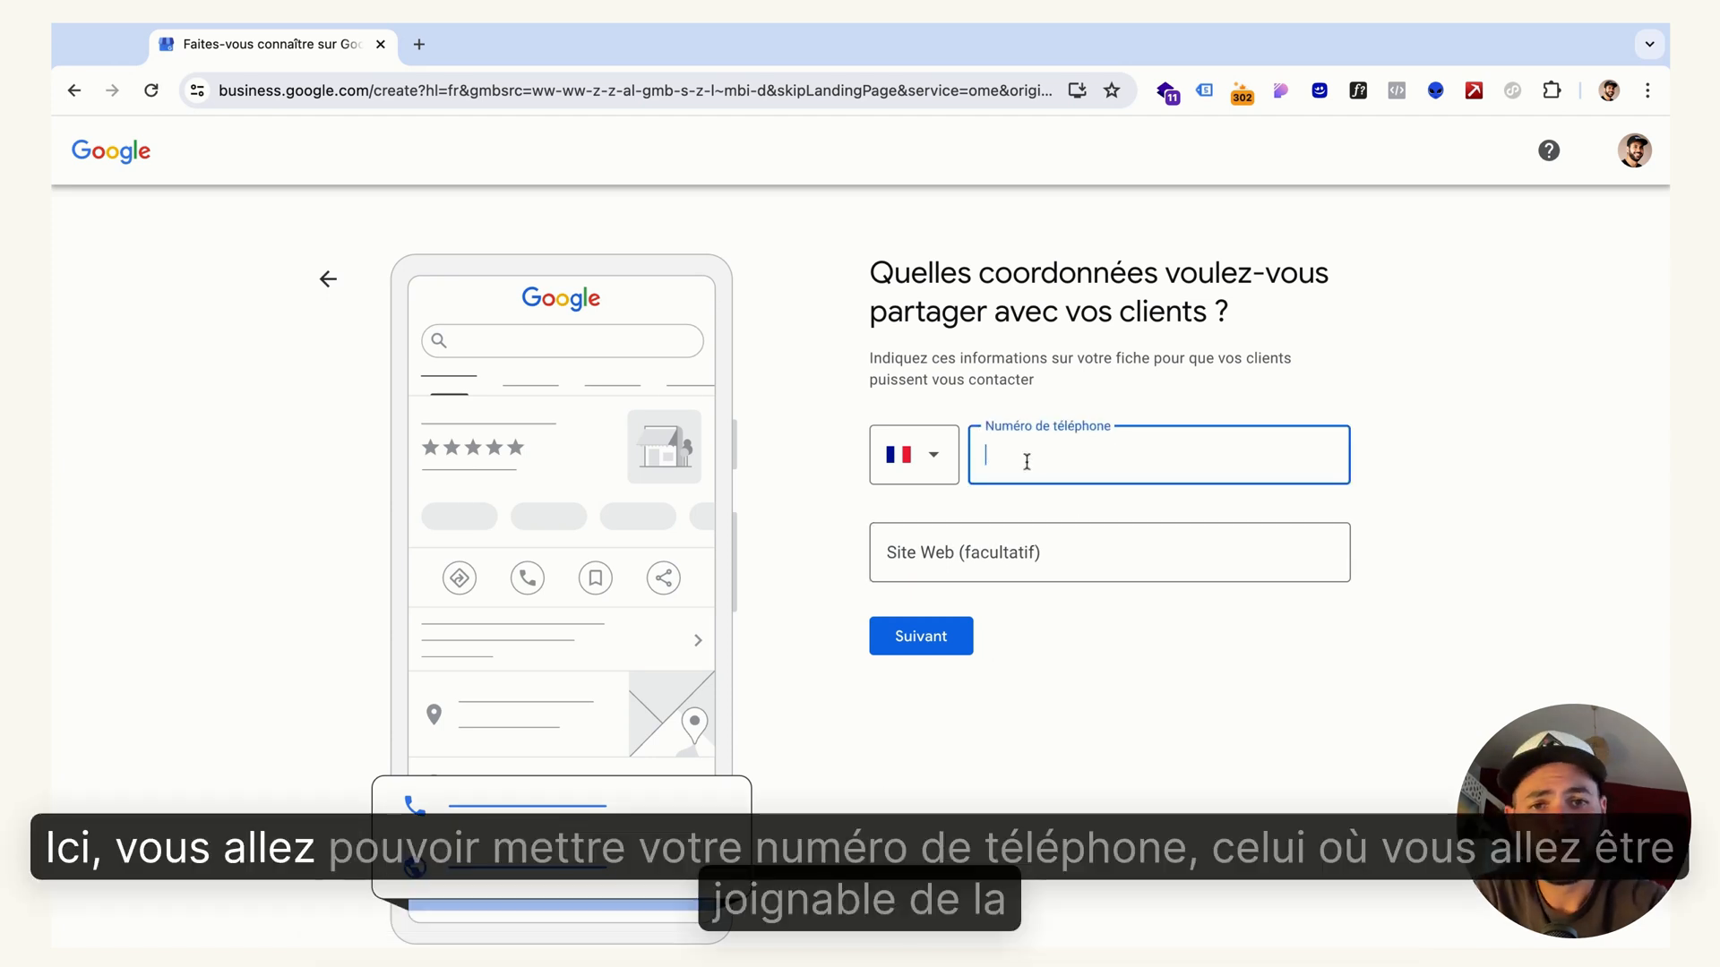
pyautogui.write('060')
pyautogui.click(1156, 509)
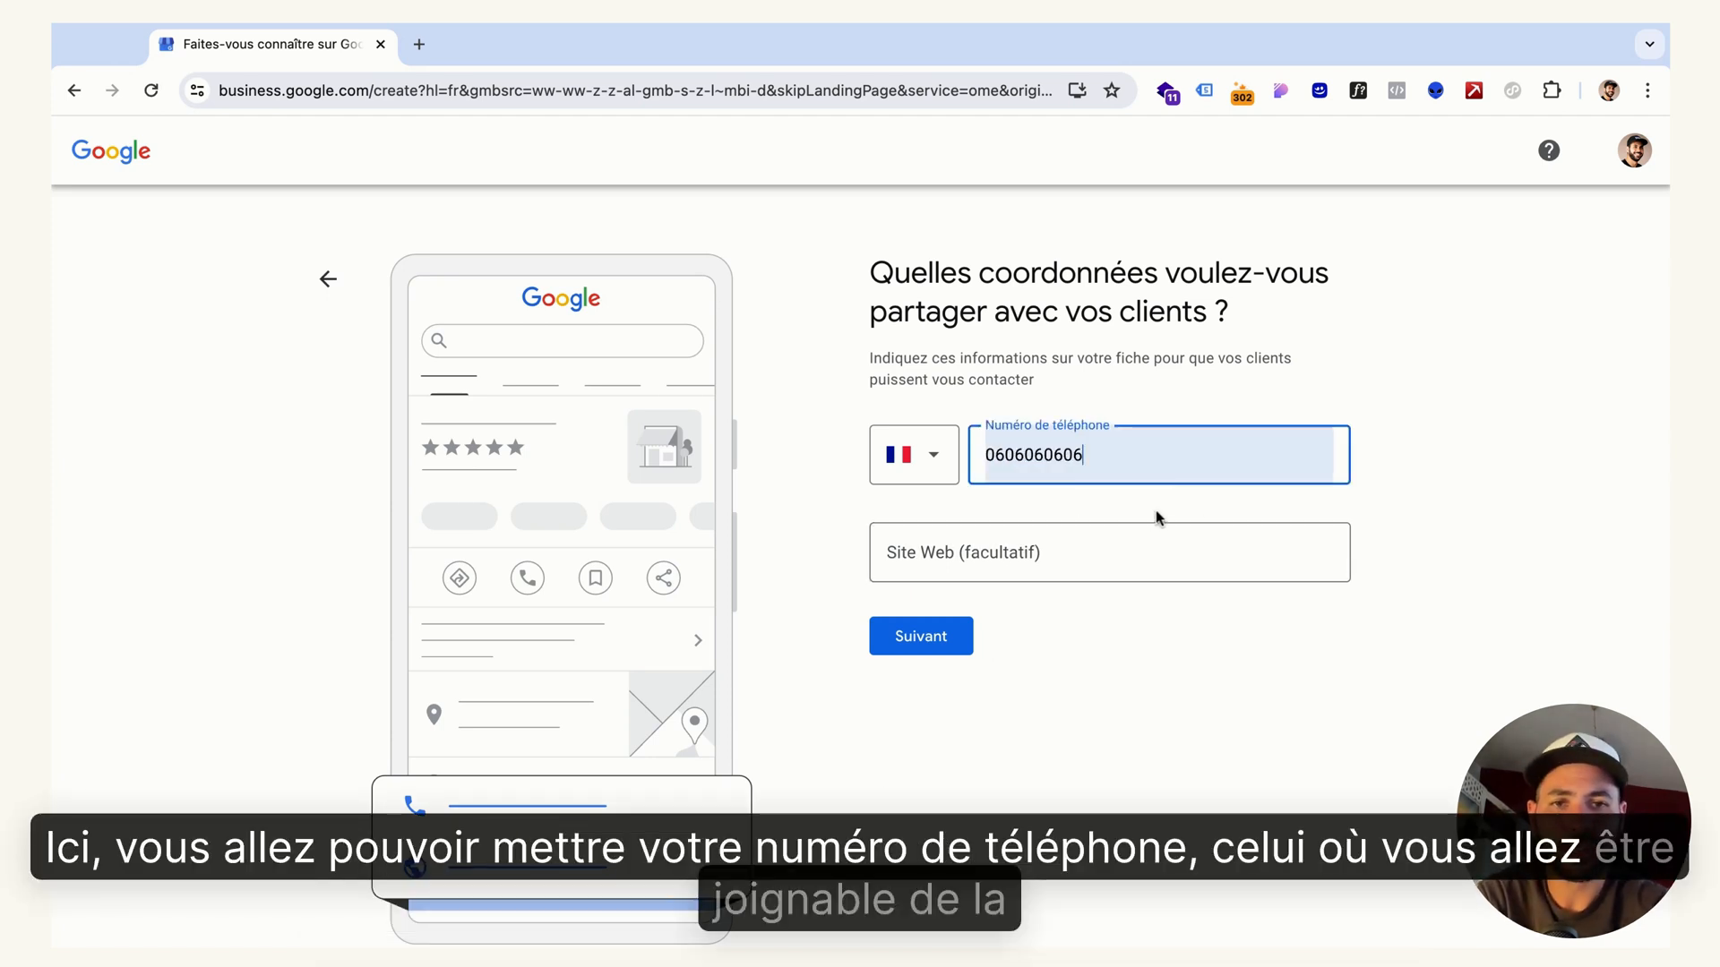
pyautogui.click(1403, 485)
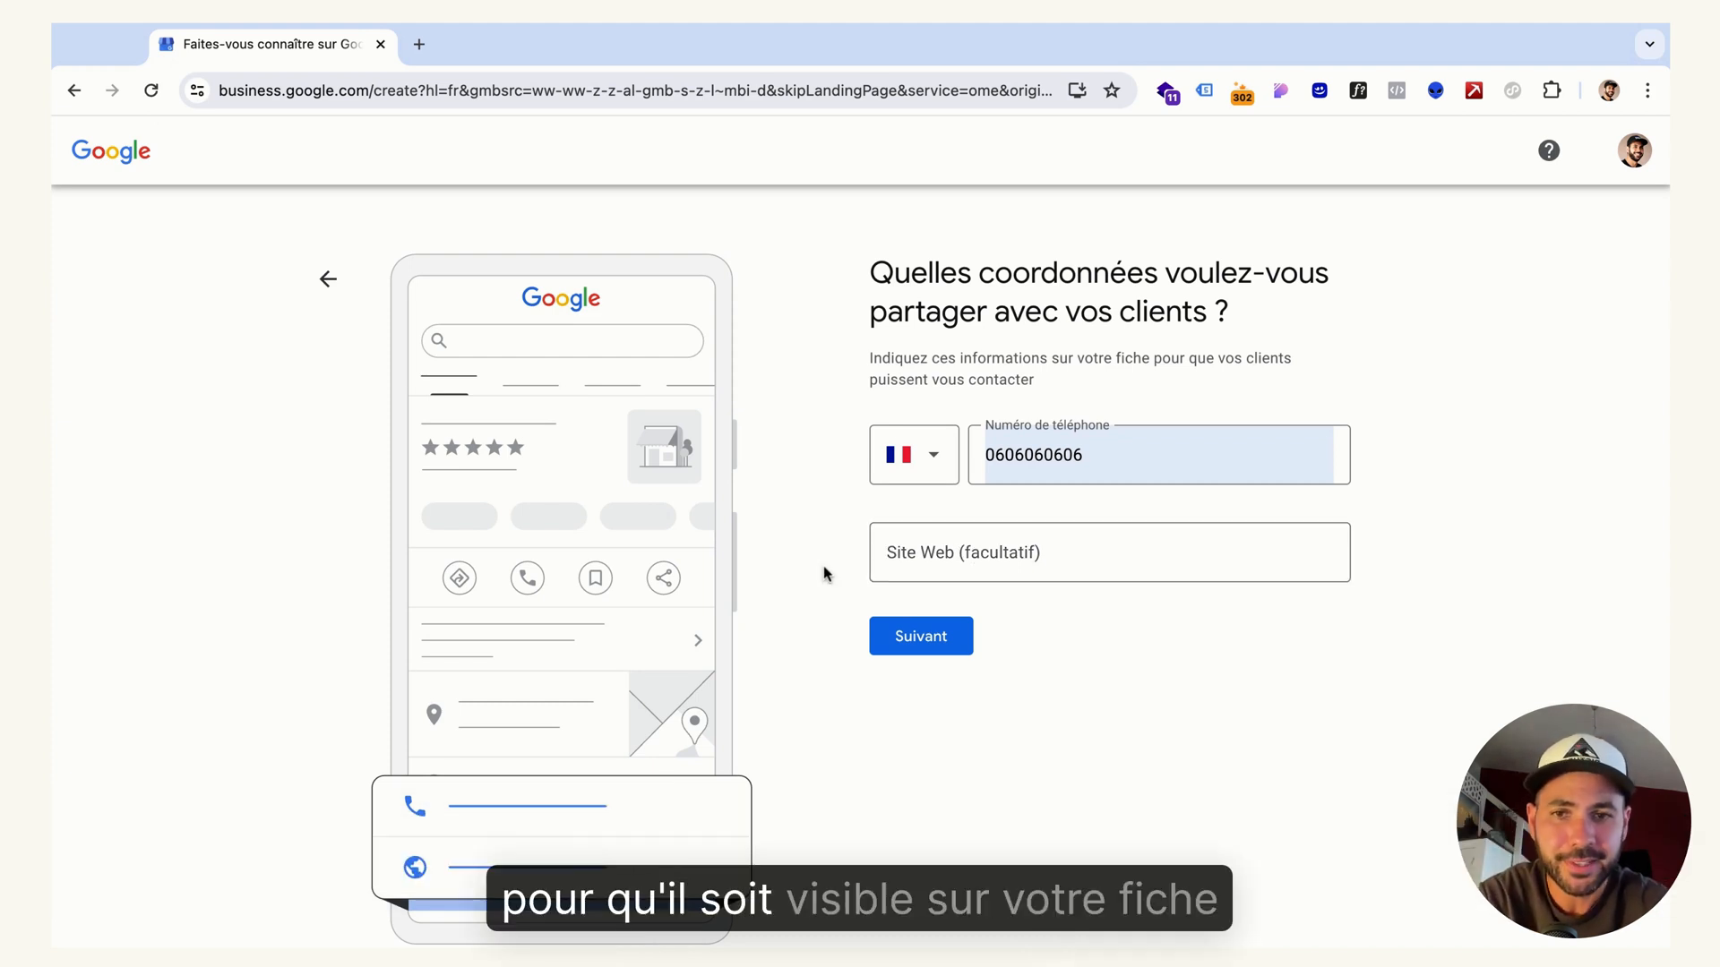
pyautogui.click(908, 638)
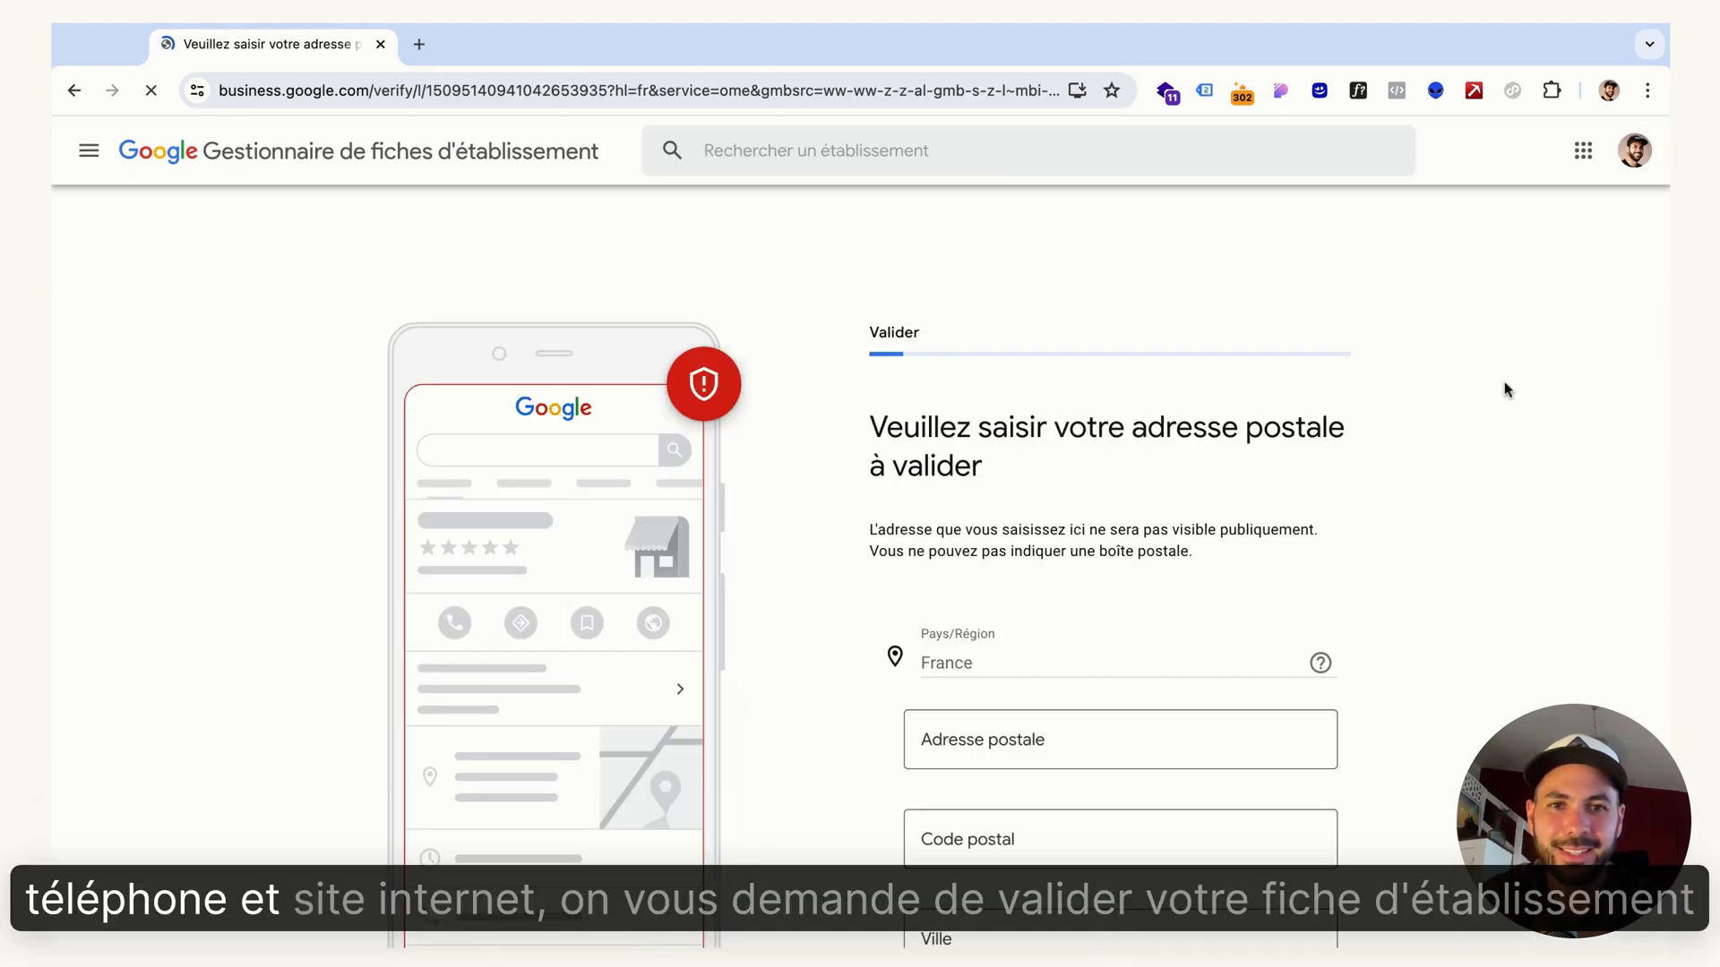
# Fill in the postal address for verification by entering the street address and choosing the matching suggestion in France
pyautogui.scroll(-1, 1507, 390)
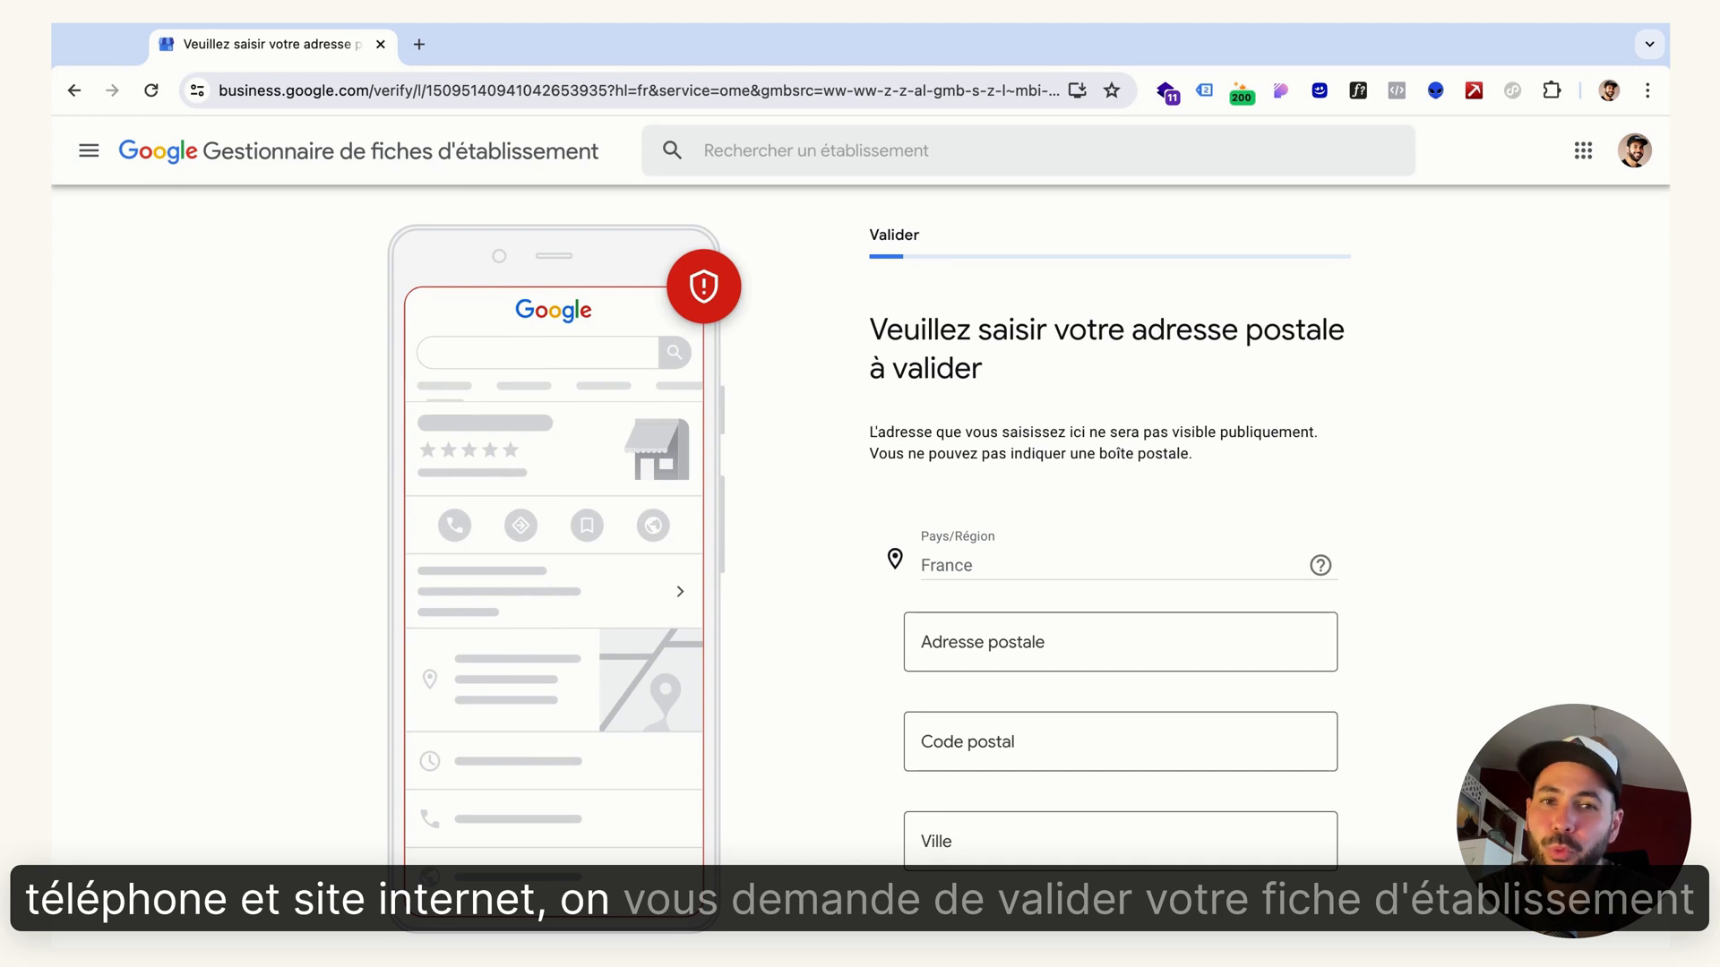
pyautogui.scroll(-1, 1030, 581)
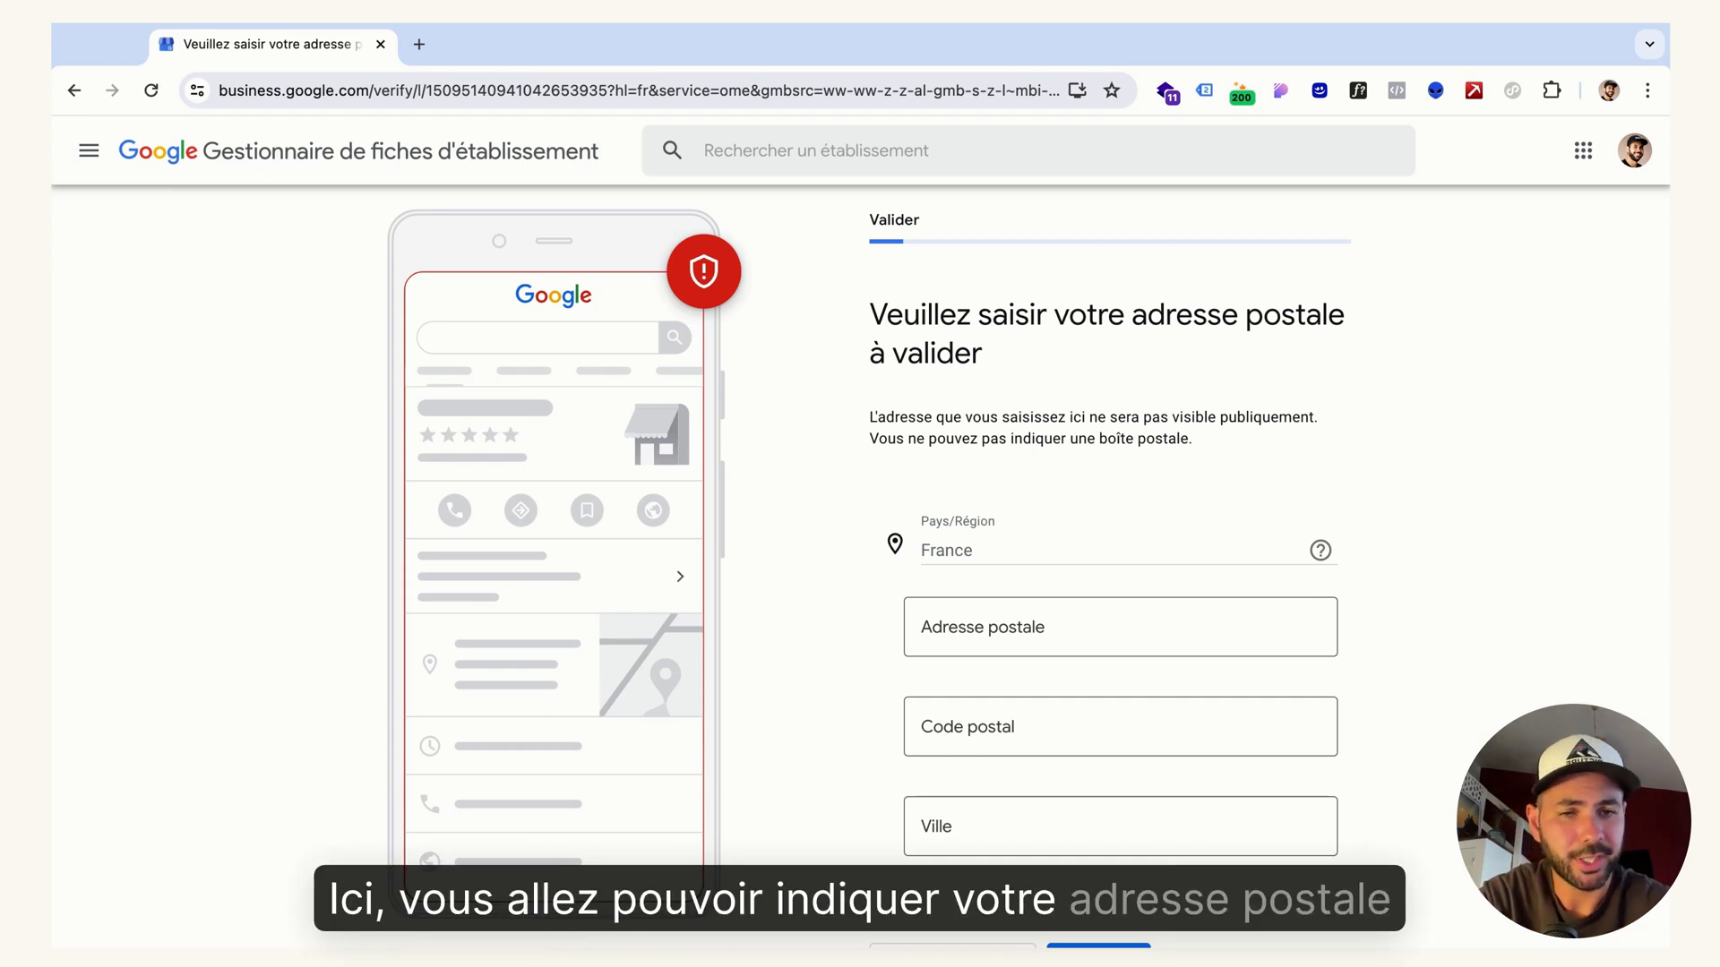
pyautogui.click(1020, 622)
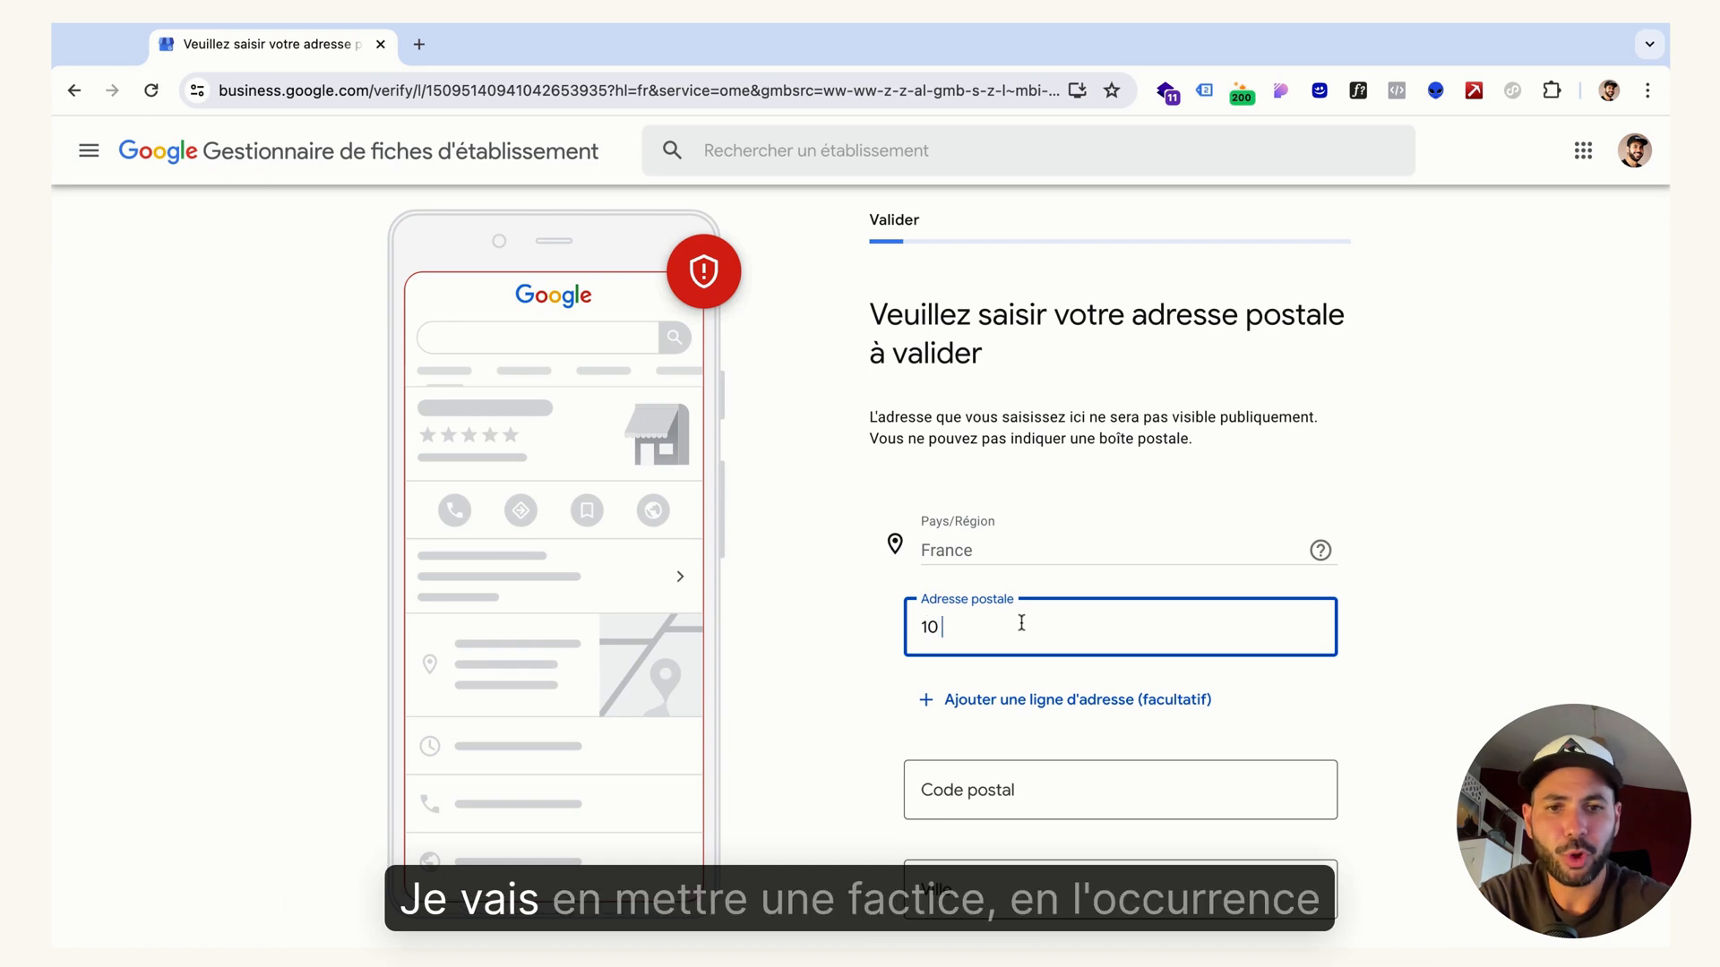
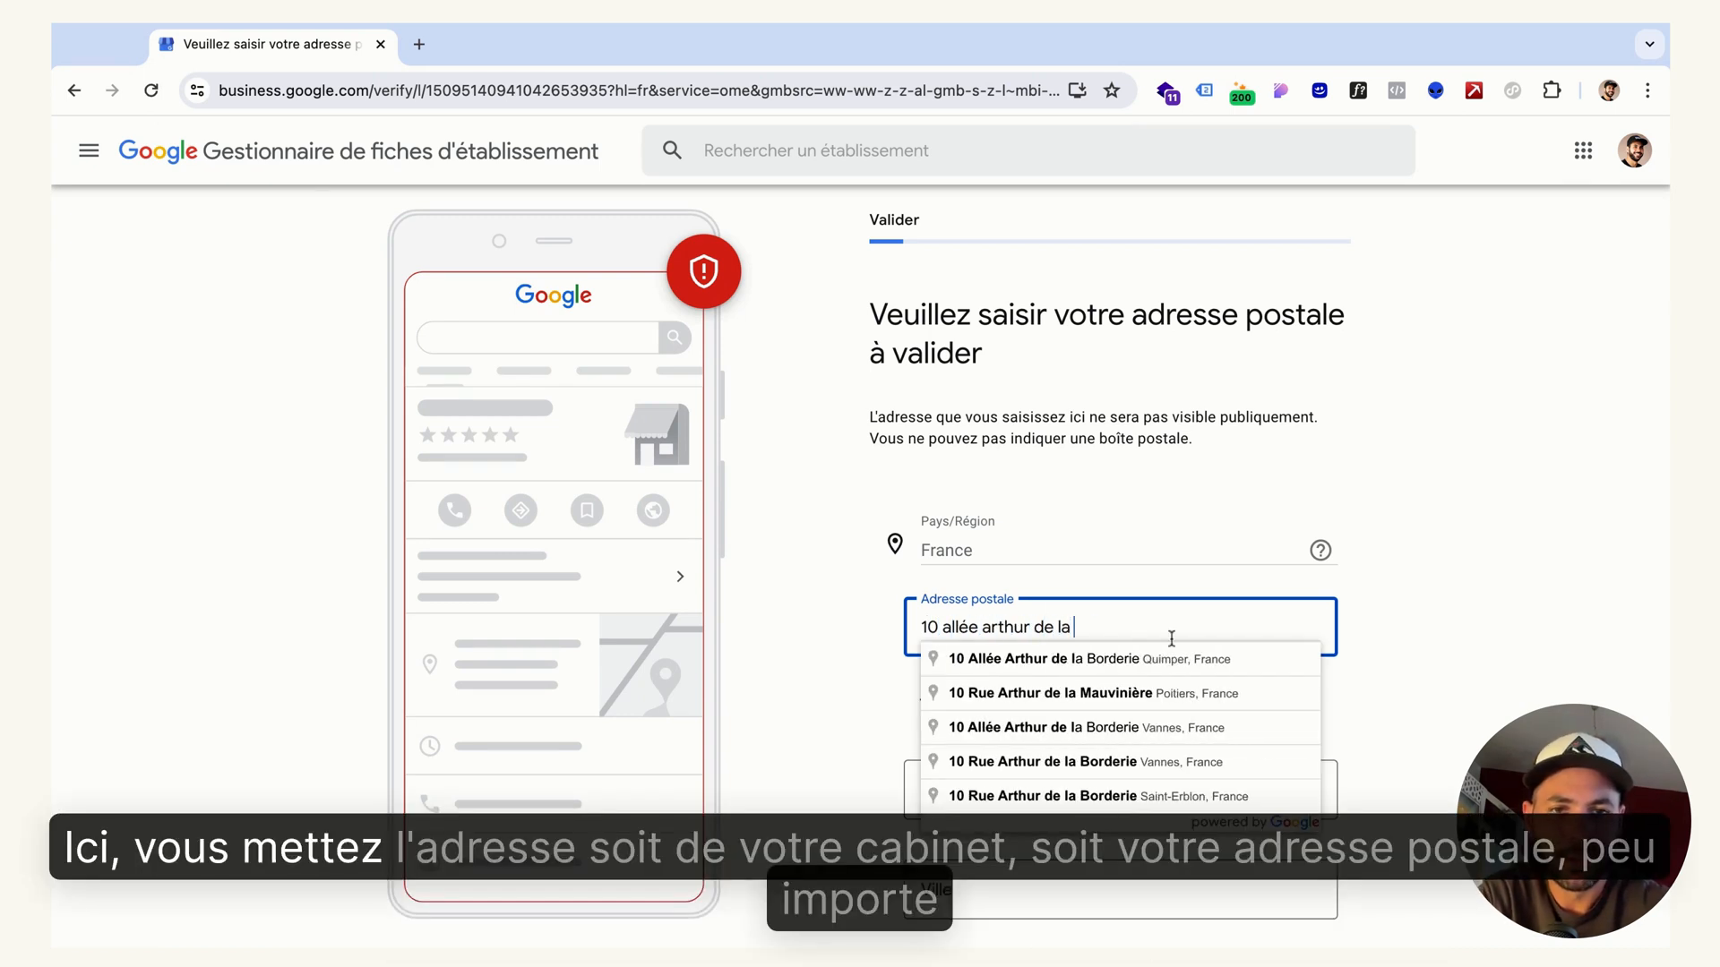
pyautogui.click(1109, 658)
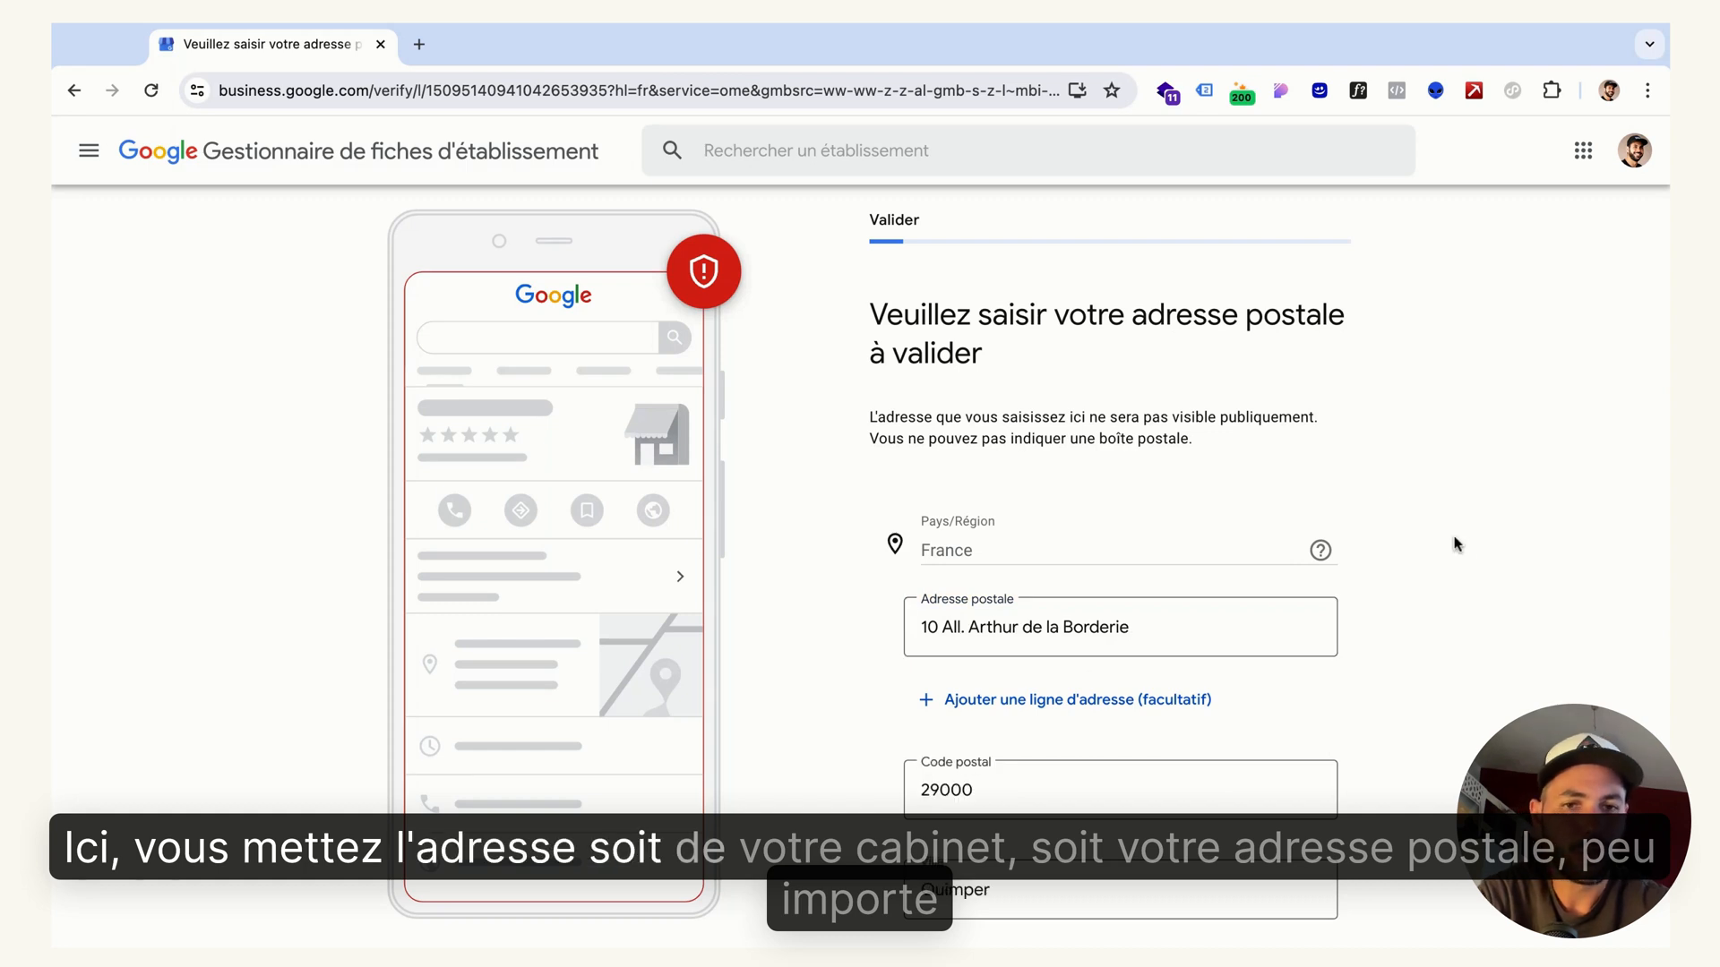
# Postpone verification of the postal address by choosing "Valider plus tard"
pyautogui.scroll(-2, 1455, 544)
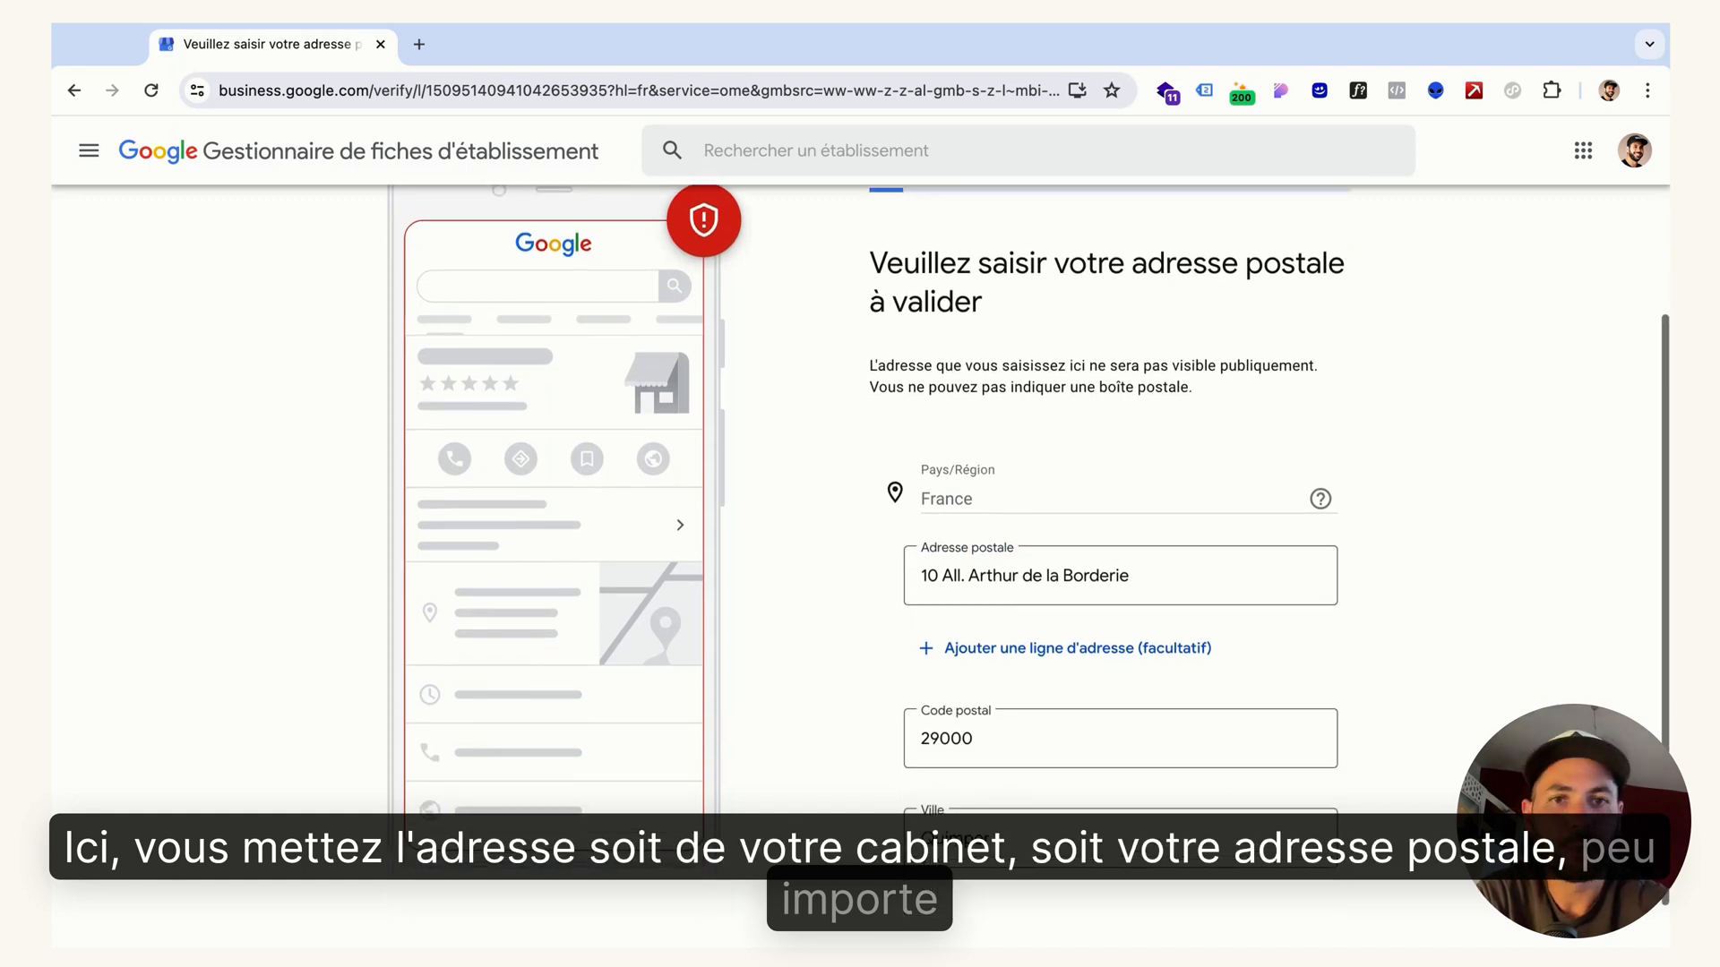
pyautogui.scroll(-1, 1115, 743)
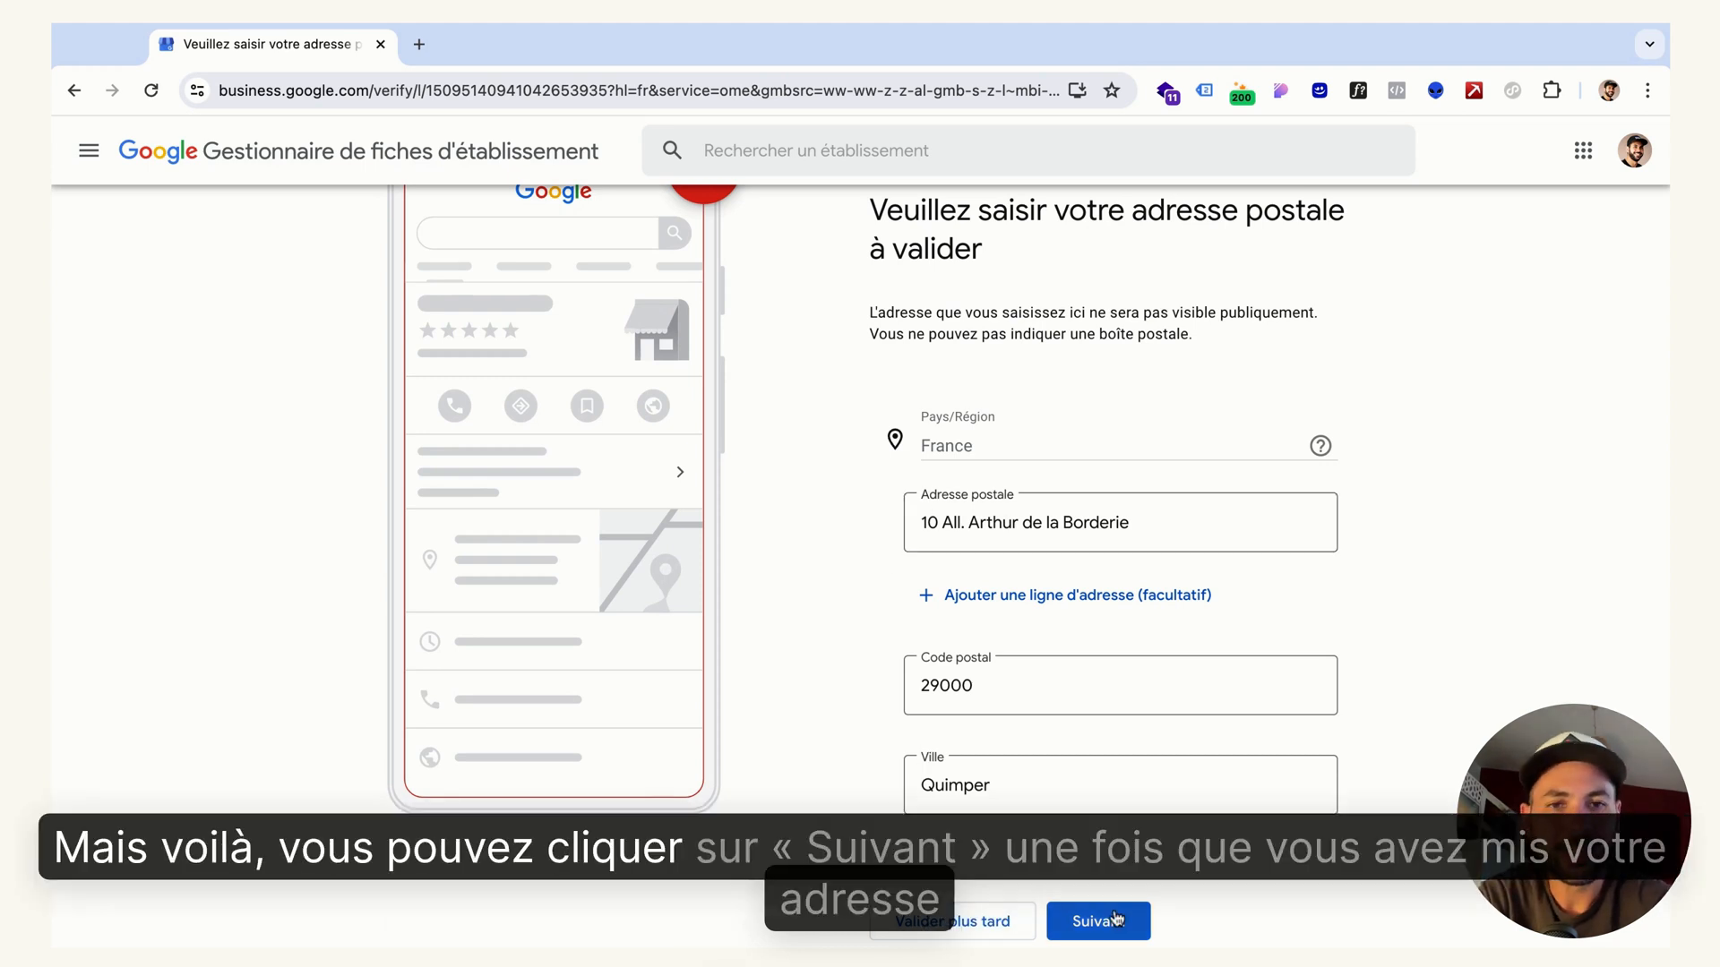
pyautogui.click(996, 922)
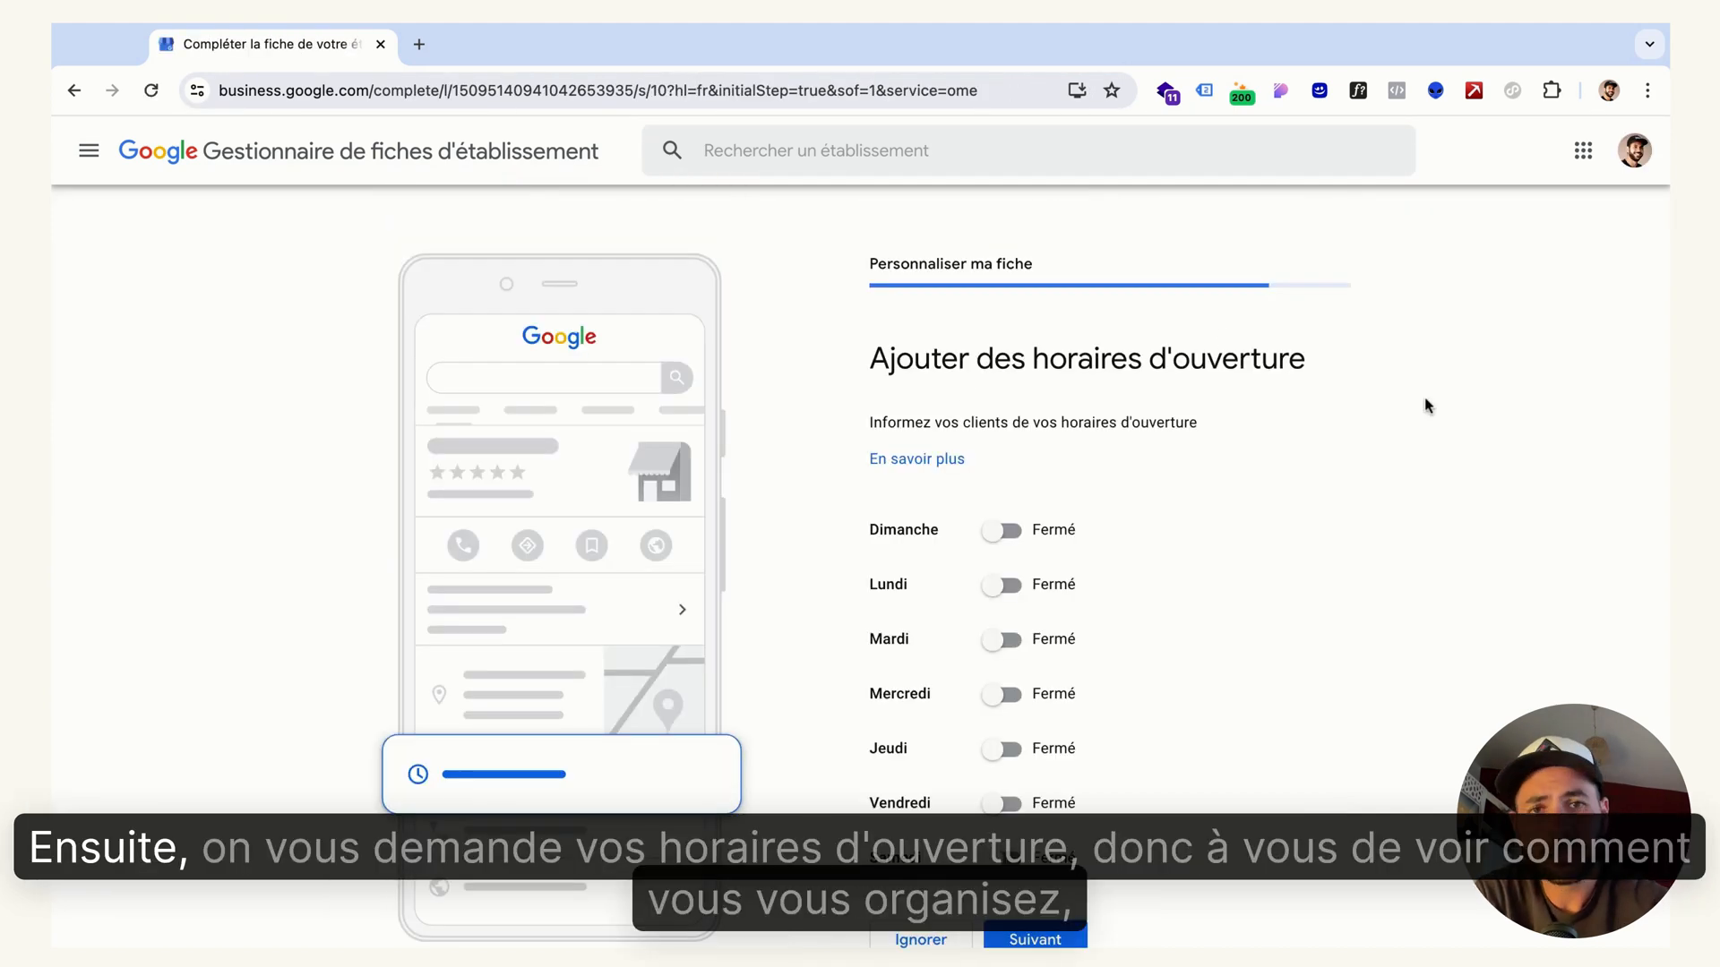
# Mark Monday (Lundi) as open in the opening hours and set its times from 09:00 to 17:00
pyautogui.scroll(-2, 1428, 406)
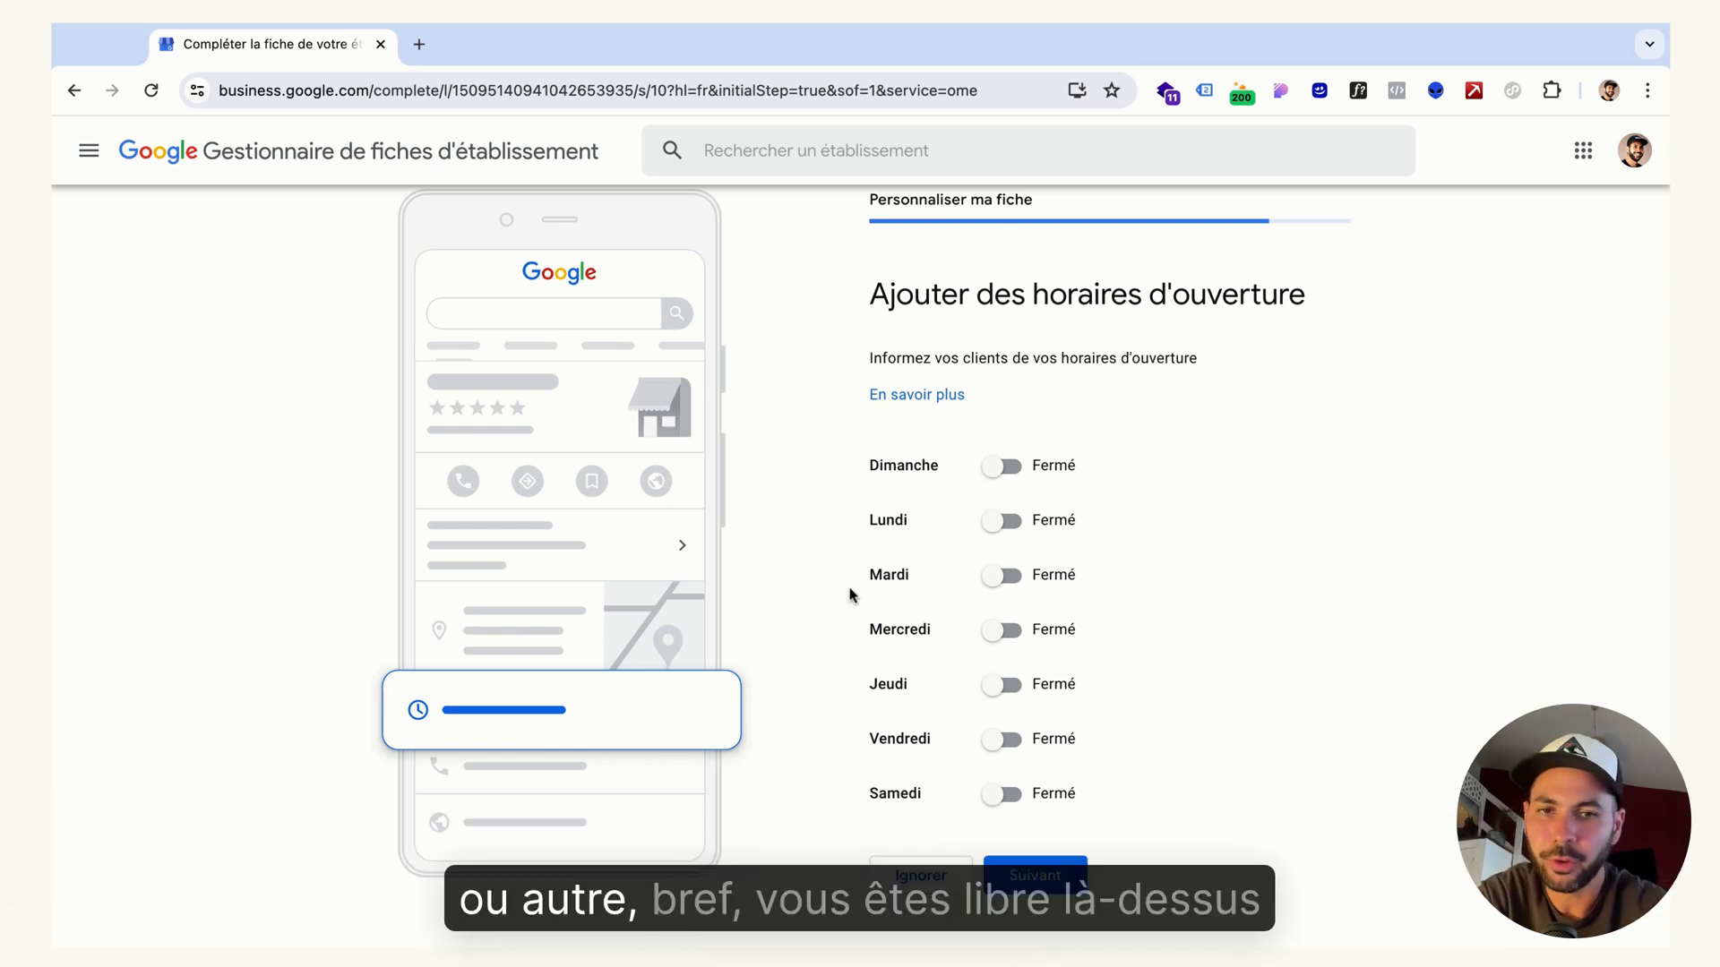
pyautogui.click(1002, 527)
pyautogui.click(938, 559)
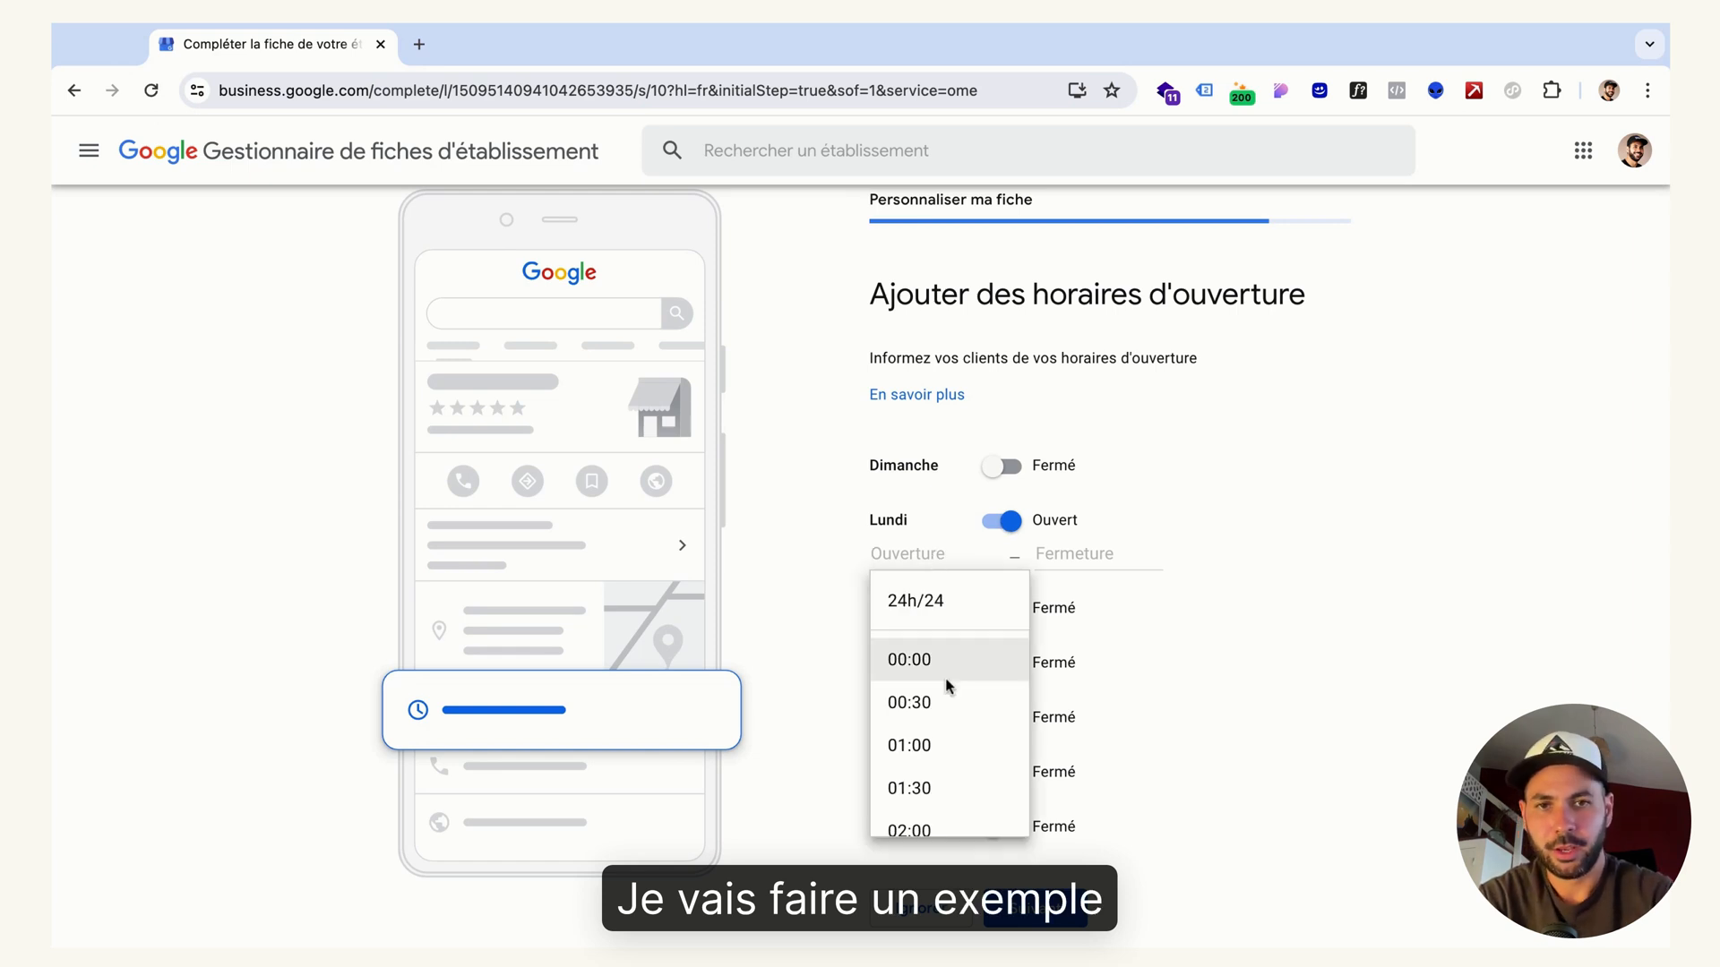
pyautogui.scroll(-5, 948, 686)
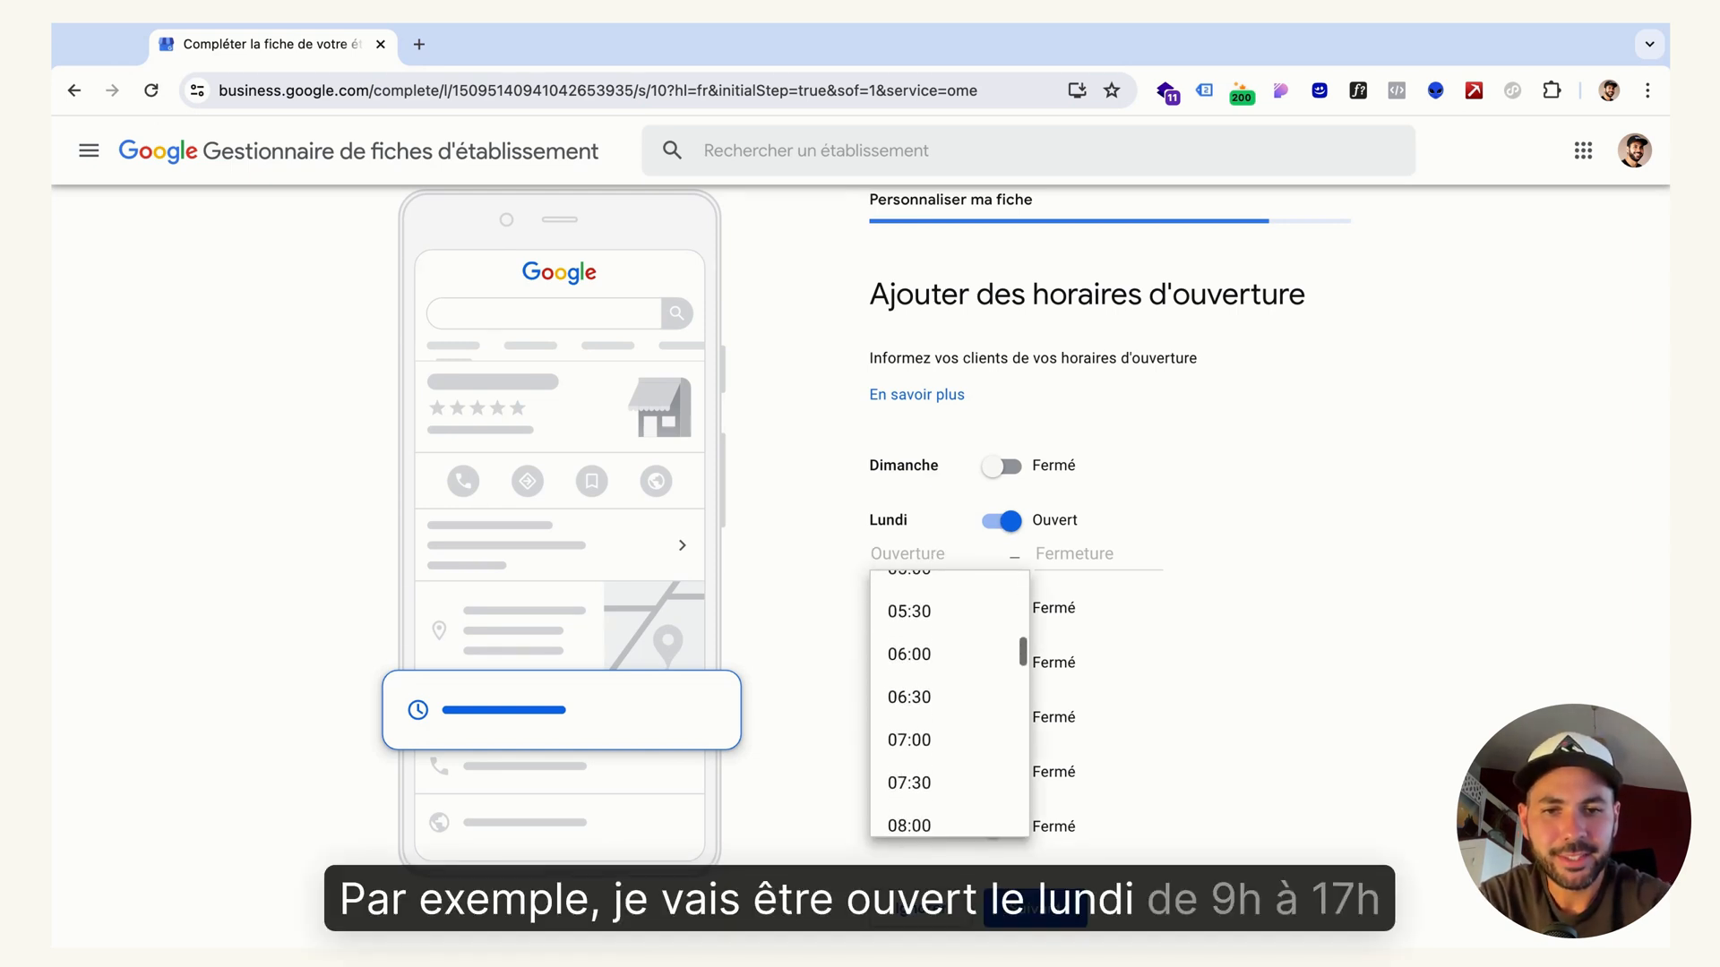
pyautogui.scroll(-2, 921, 806)
pyautogui.click(921, 806)
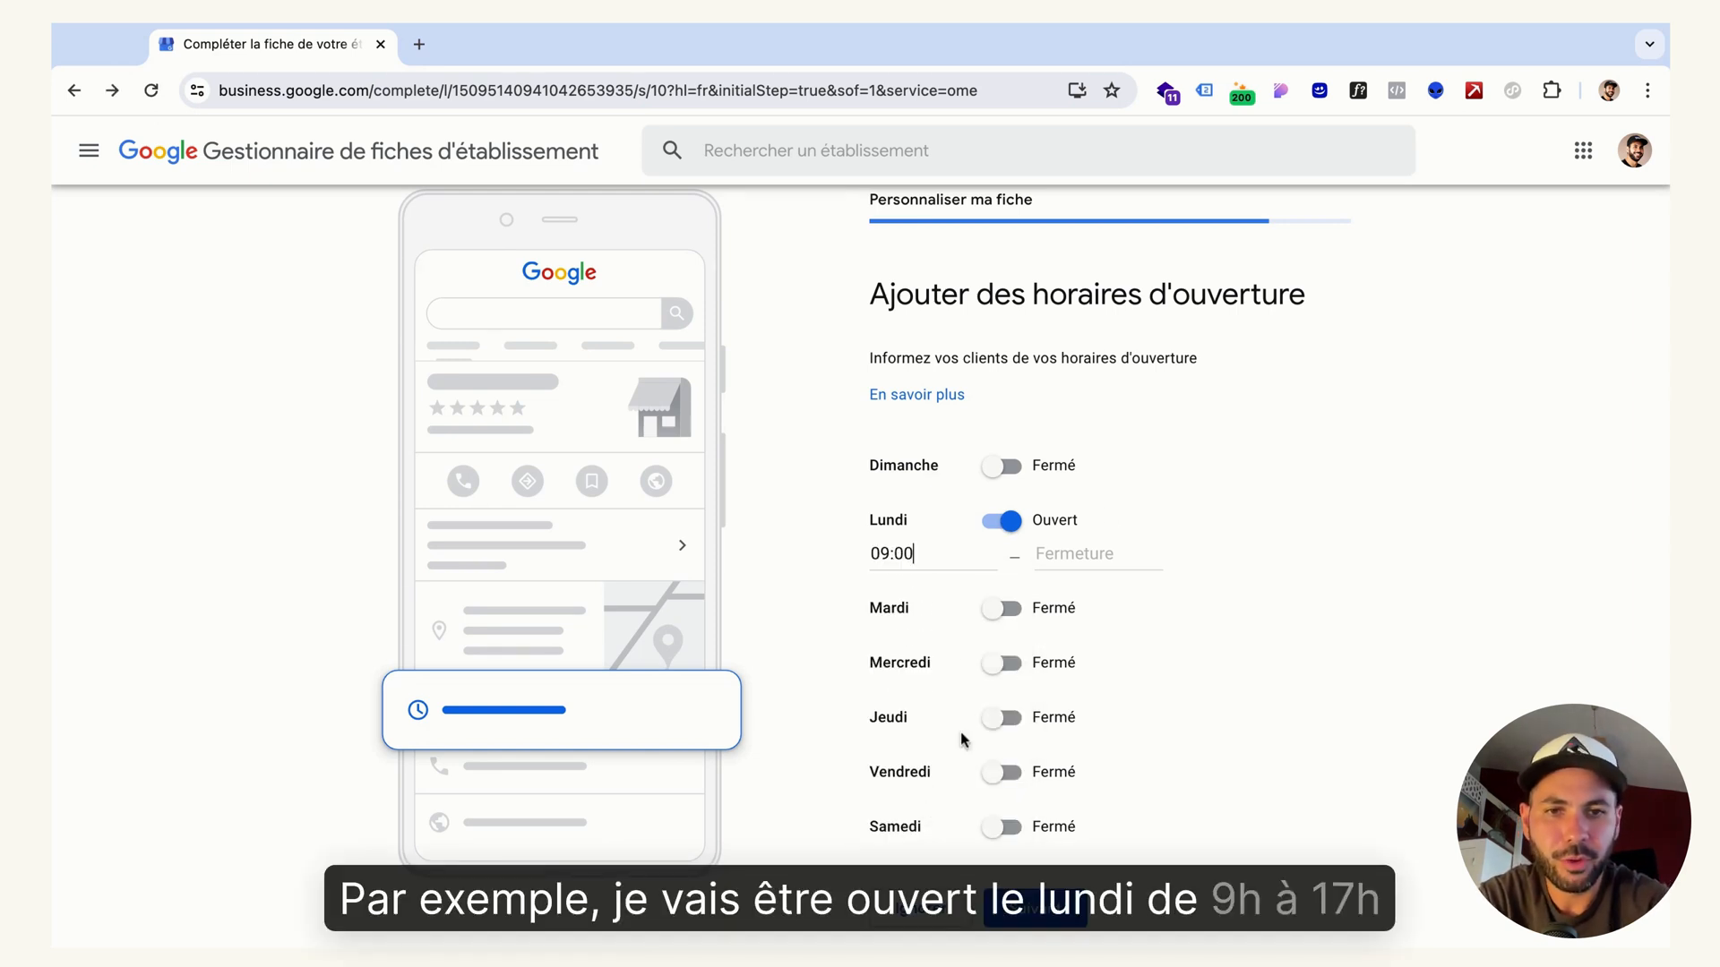
pyautogui.click(1081, 554)
pyautogui.scroll(-15, 1094, 745)
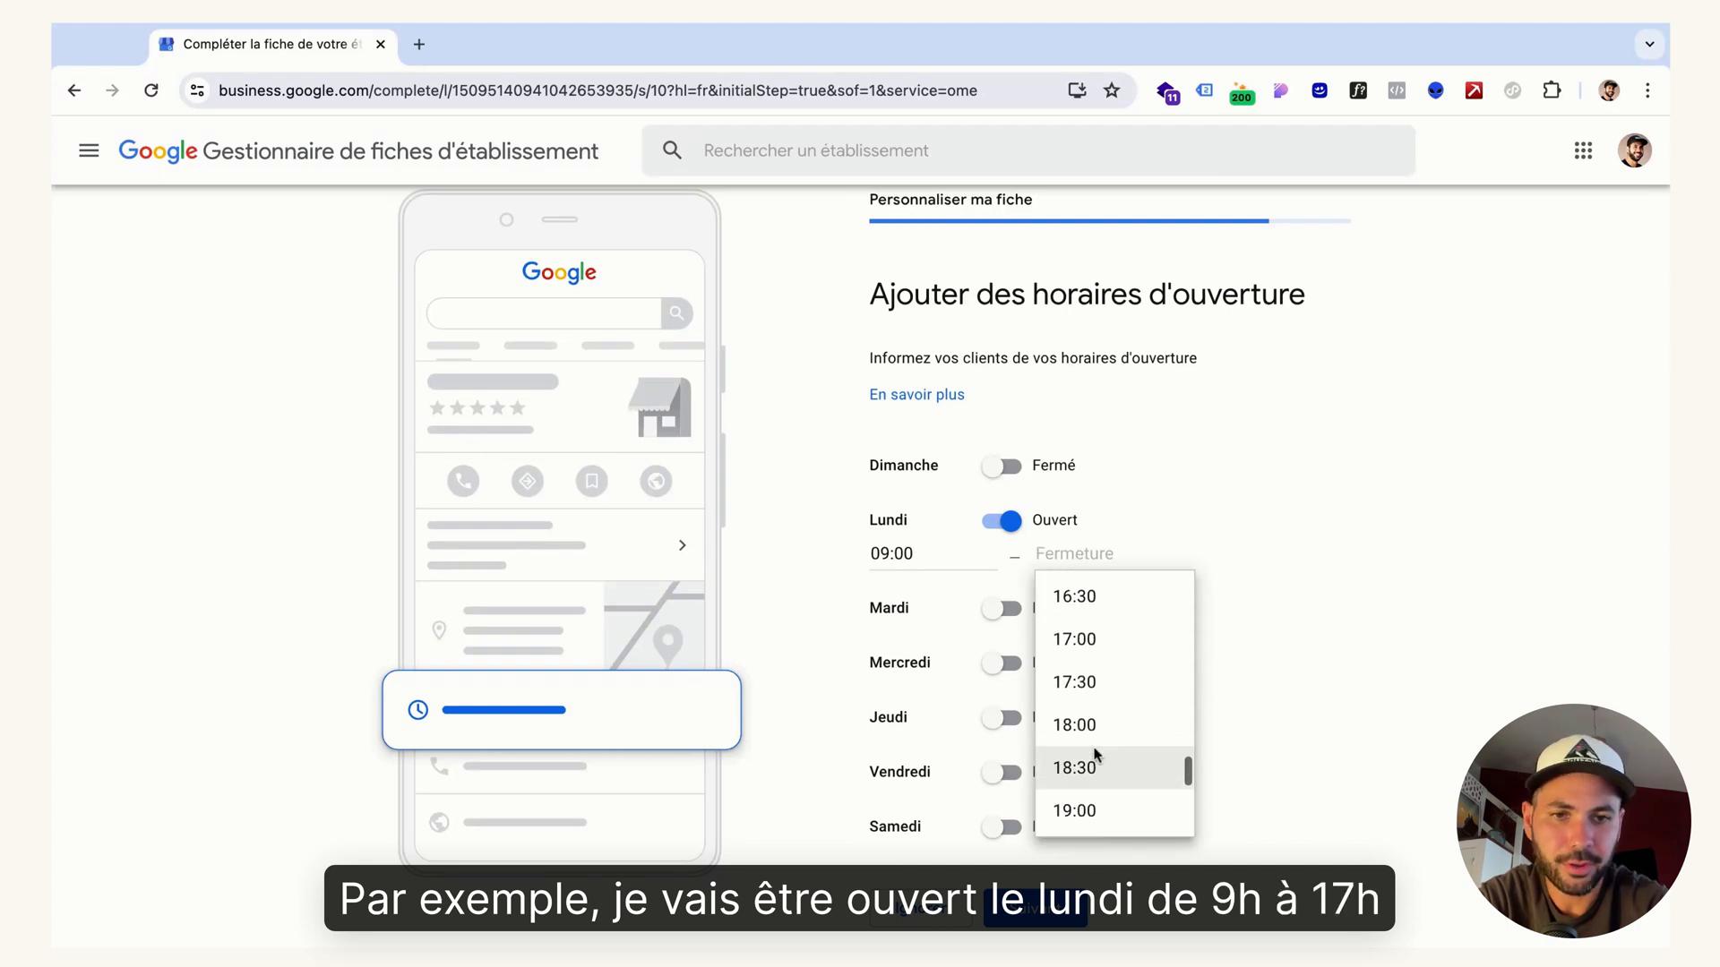
pyautogui.click(1110, 639)
# Mark Wednesday (Mercredi) as open from 09:00 to 17:00 and submit the opening hours
pyautogui.click(1001, 700)
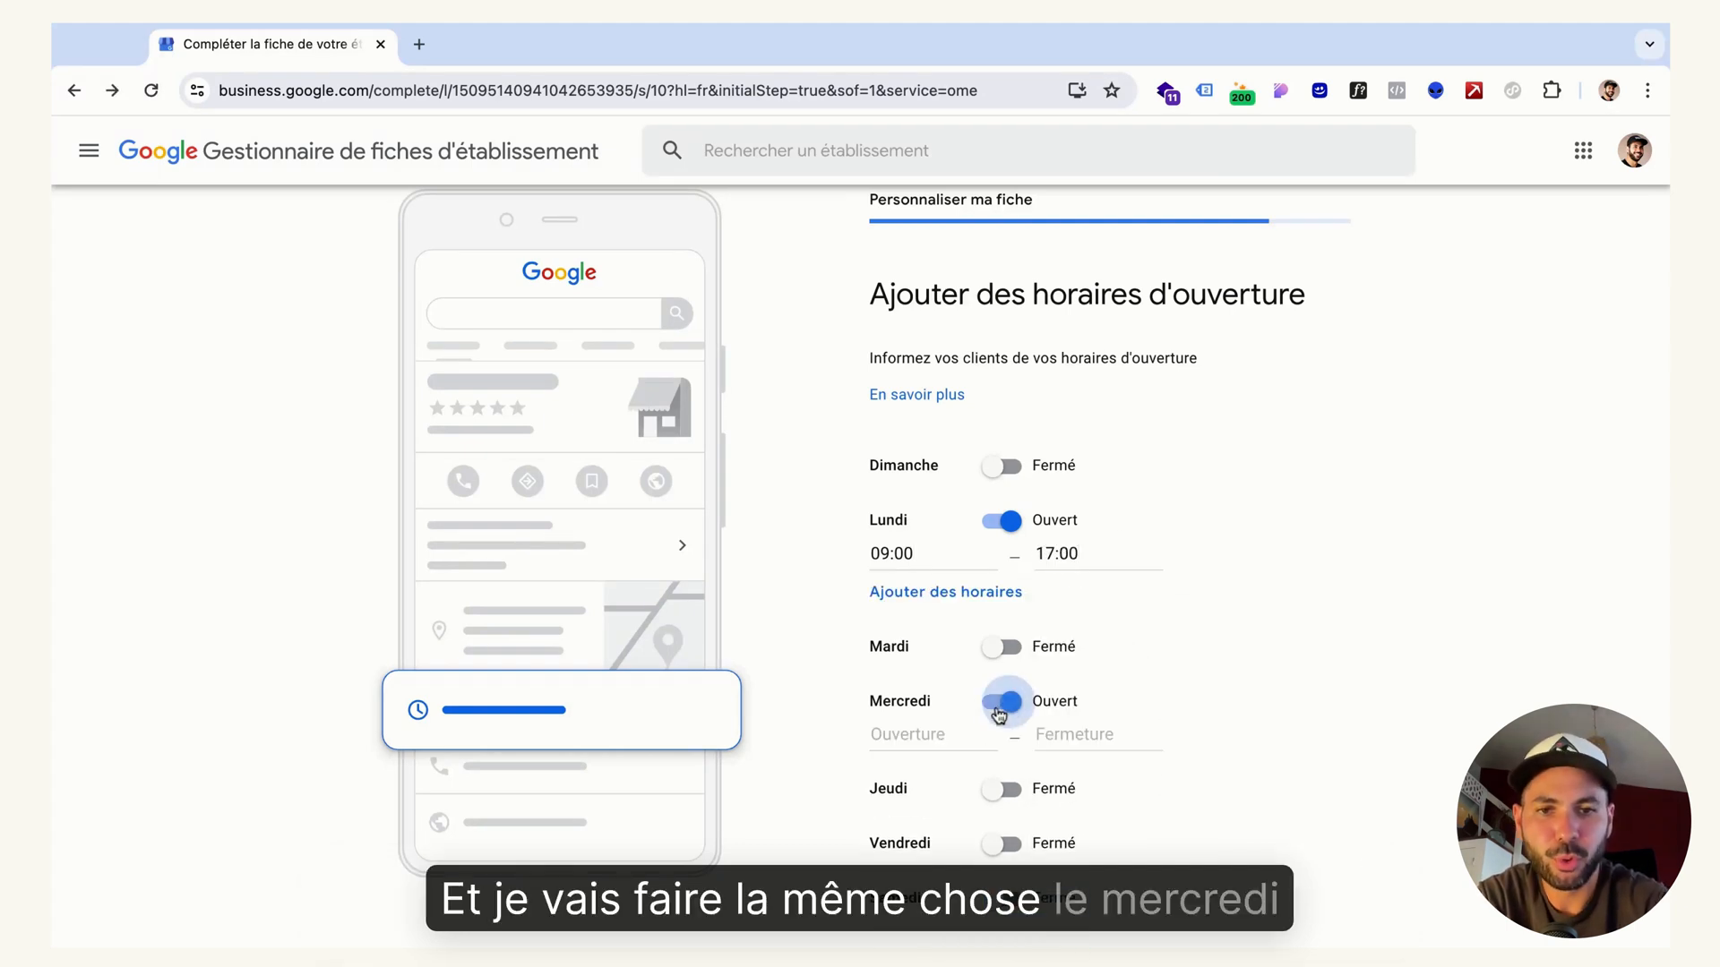
pyautogui.click(926, 733)
pyautogui.scroll(-10, 927, 819)
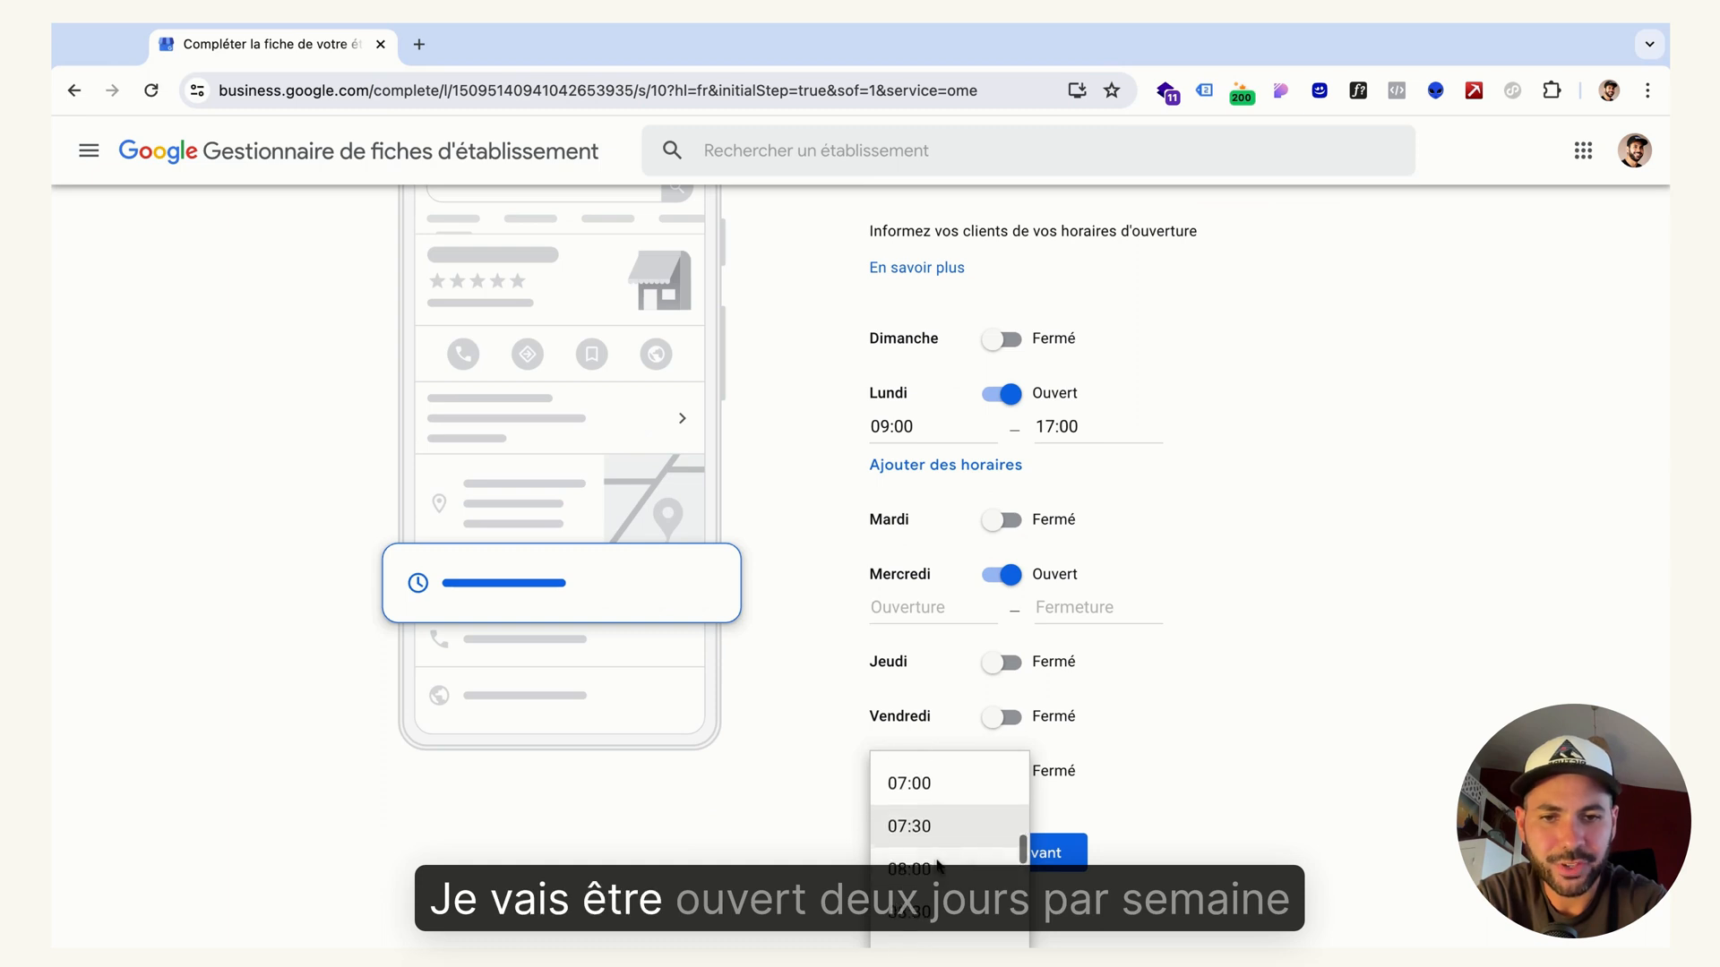
pyautogui.click(932, 812)
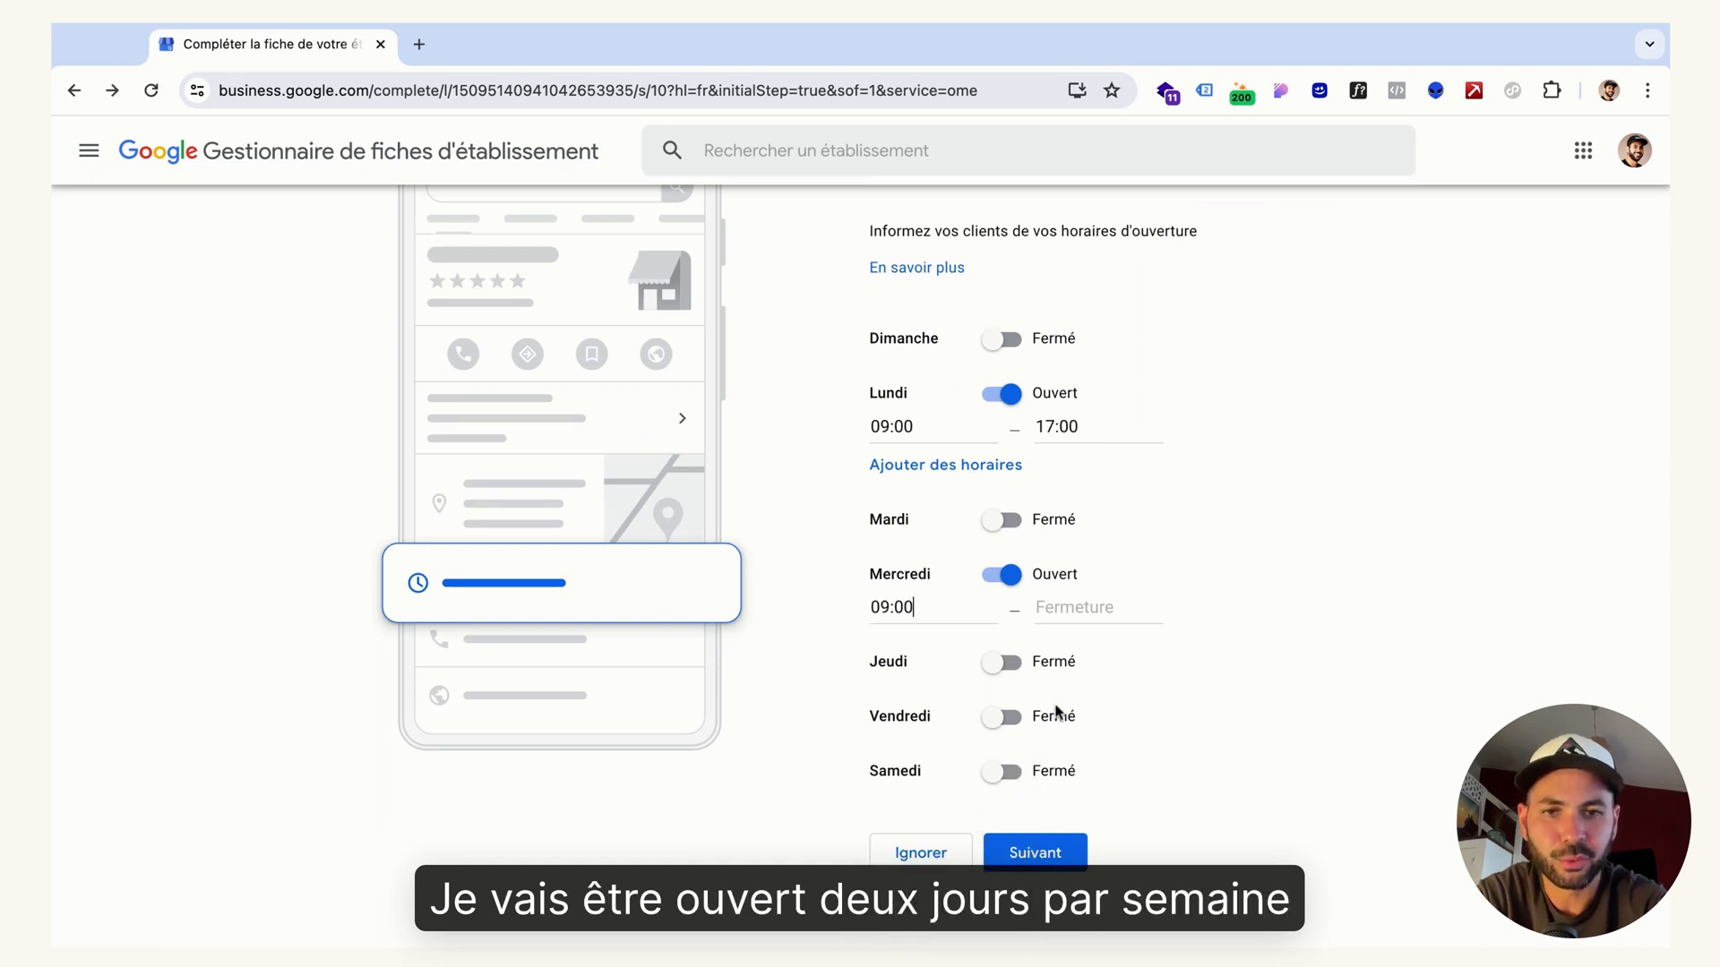
pyautogui.click(1044, 606)
pyautogui.scroll(-18, 1104, 788)
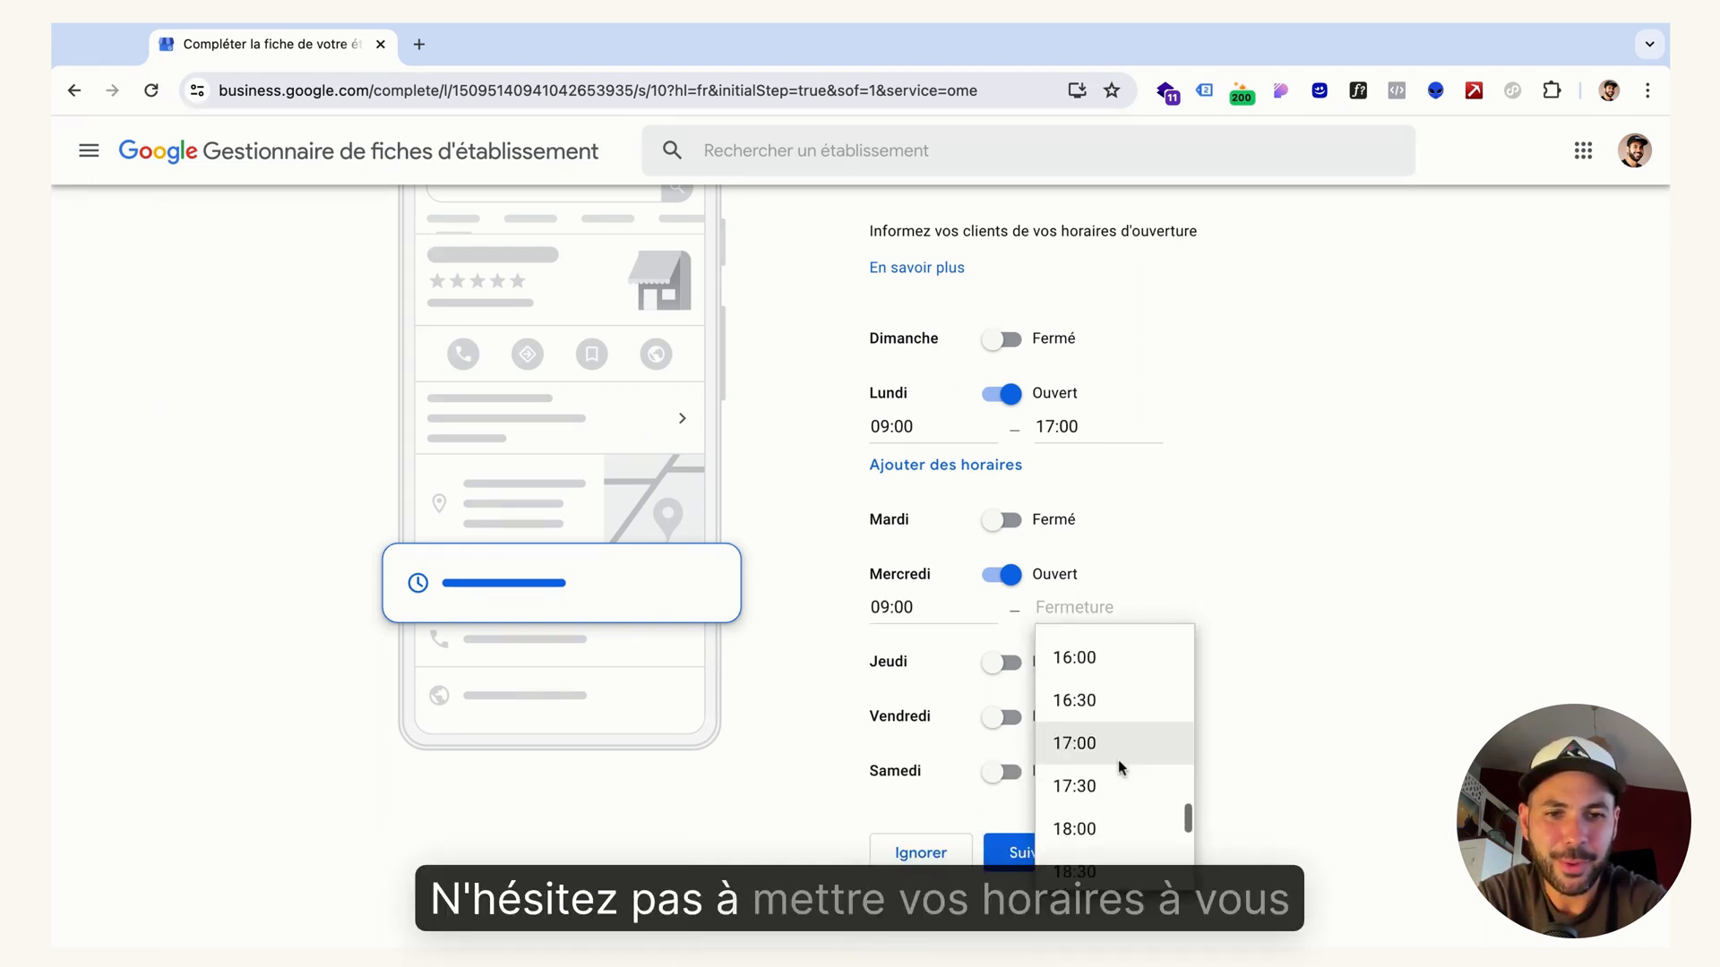
pyautogui.click(1110, 726)
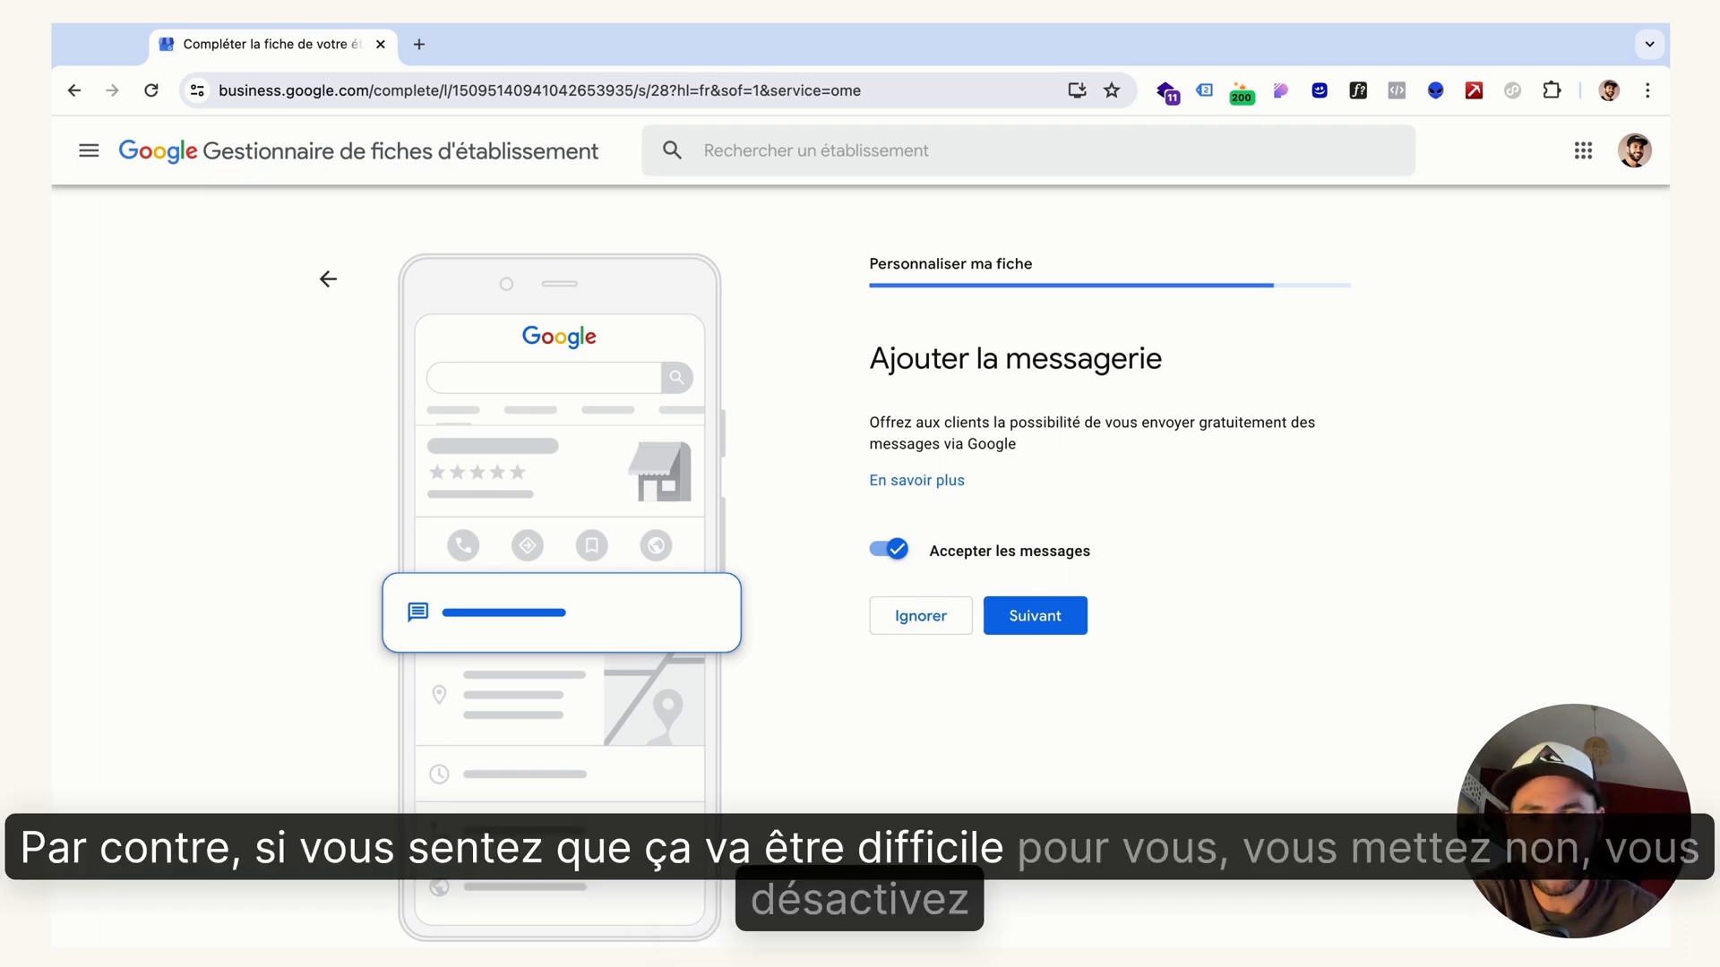
# Switch "Accepter les messages" off and back on, then submit the messaging setting with messages accepted
pyautogui.click(886, 550)
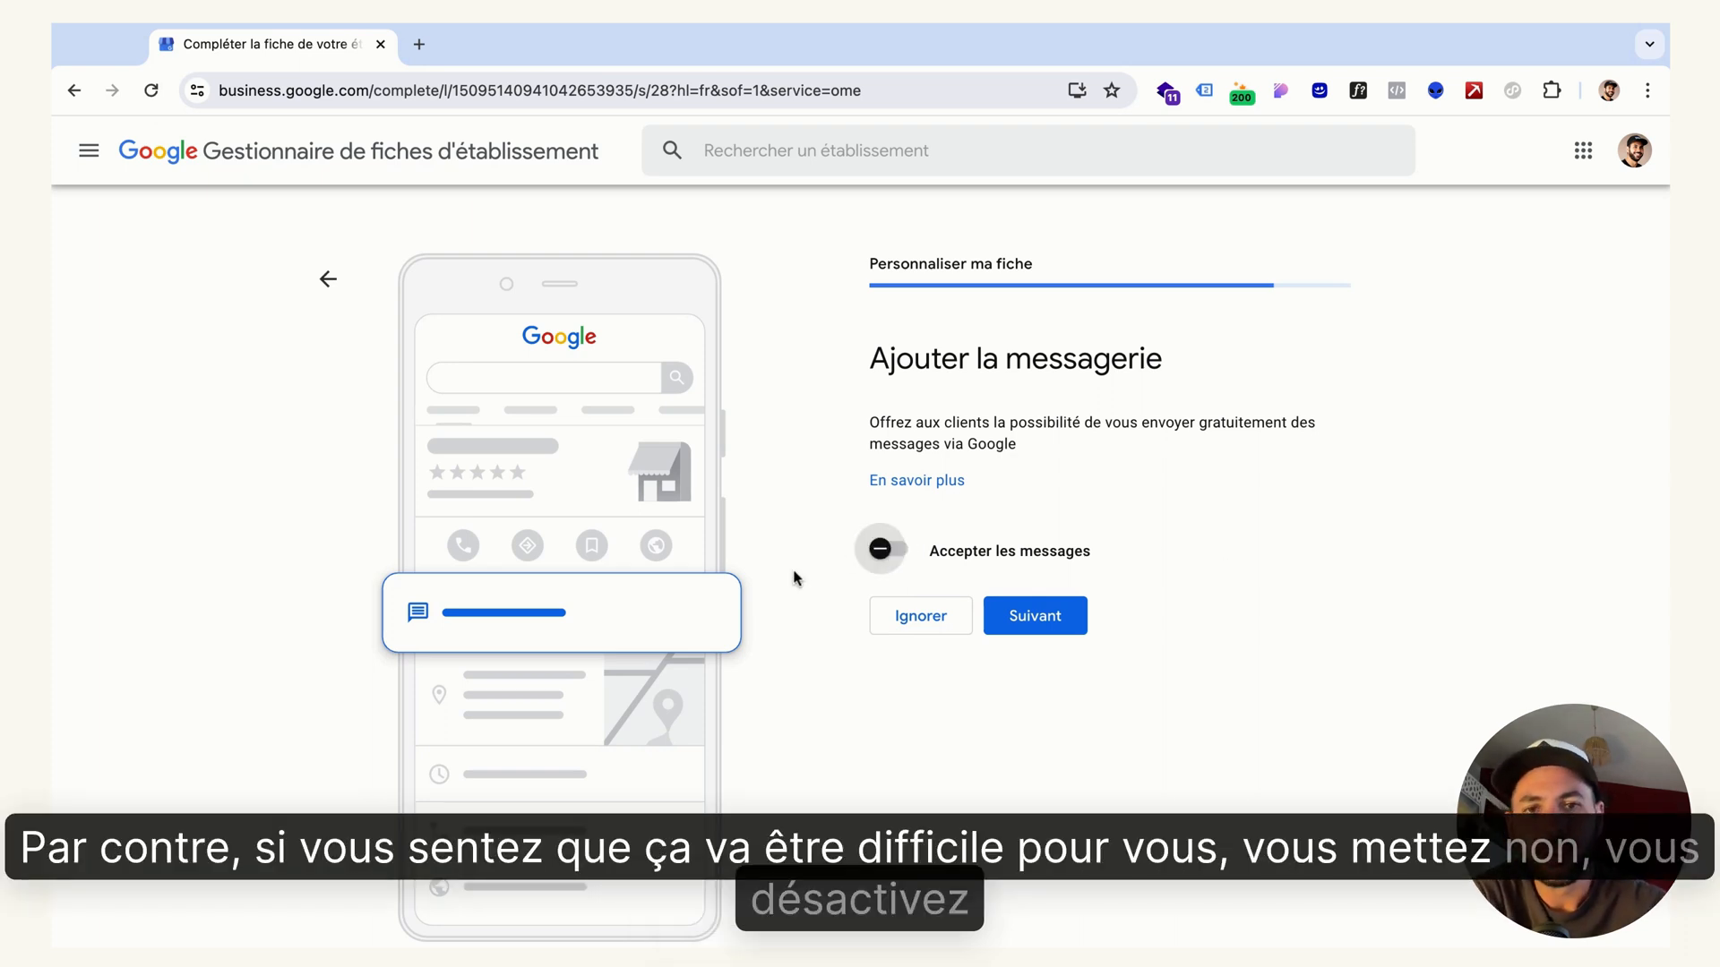
pyautogui.click(896, 552)
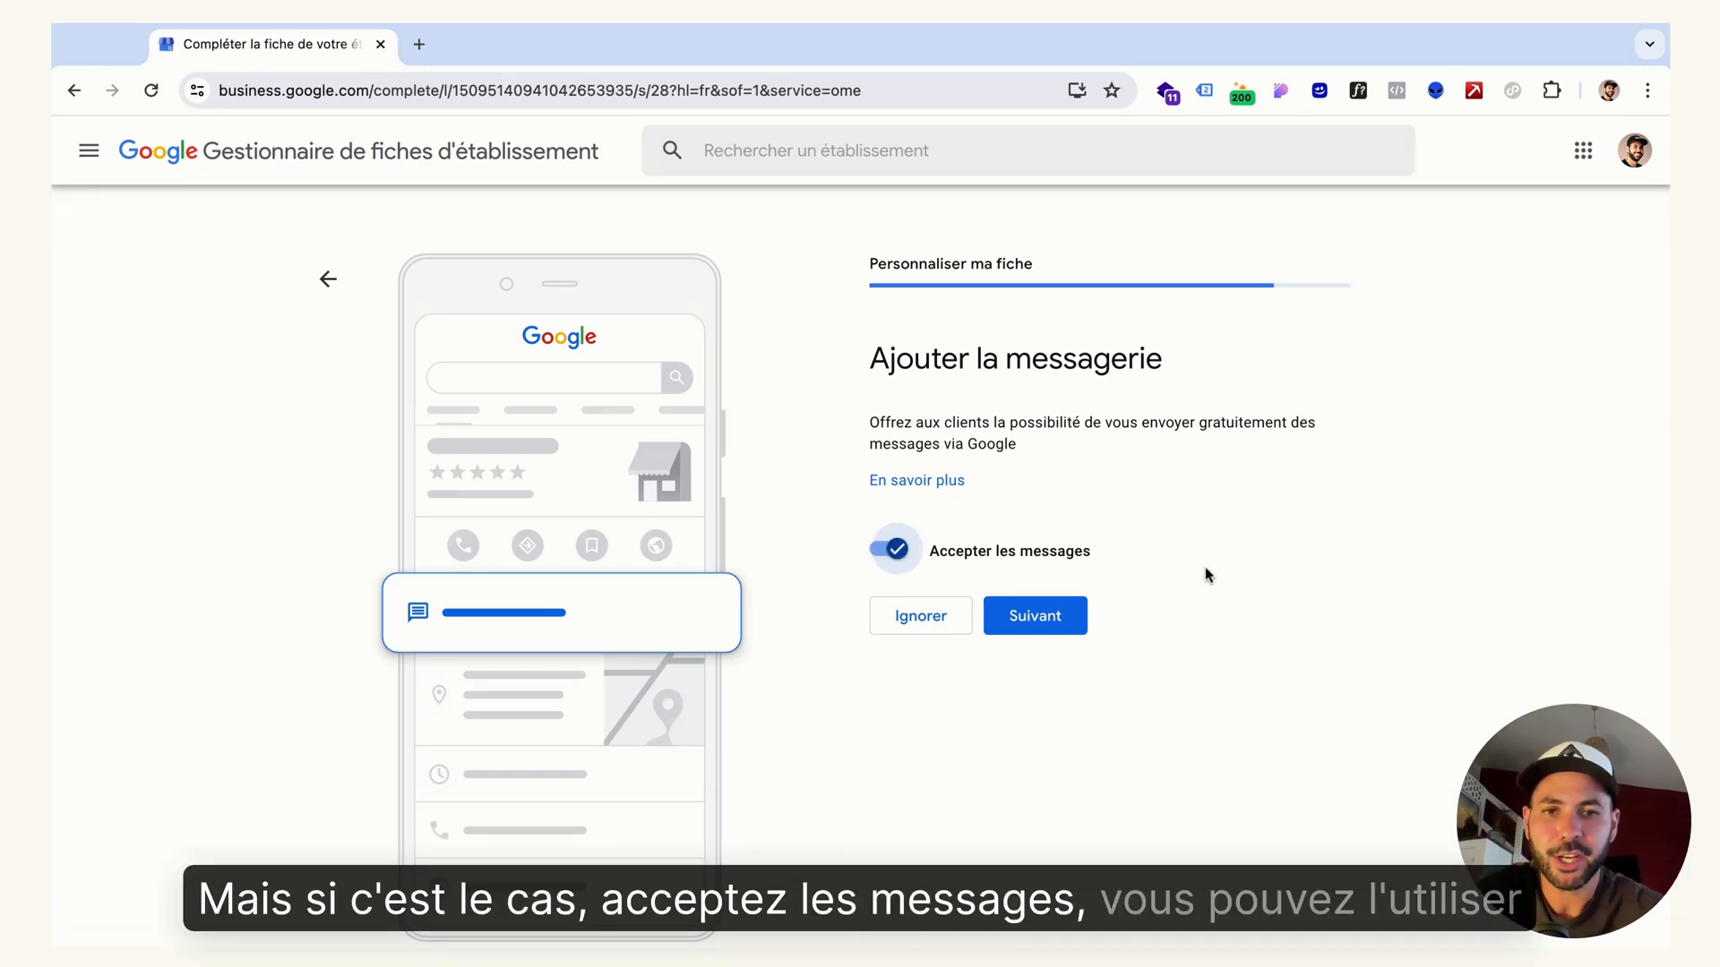
pyautogui.click(1062, 621)
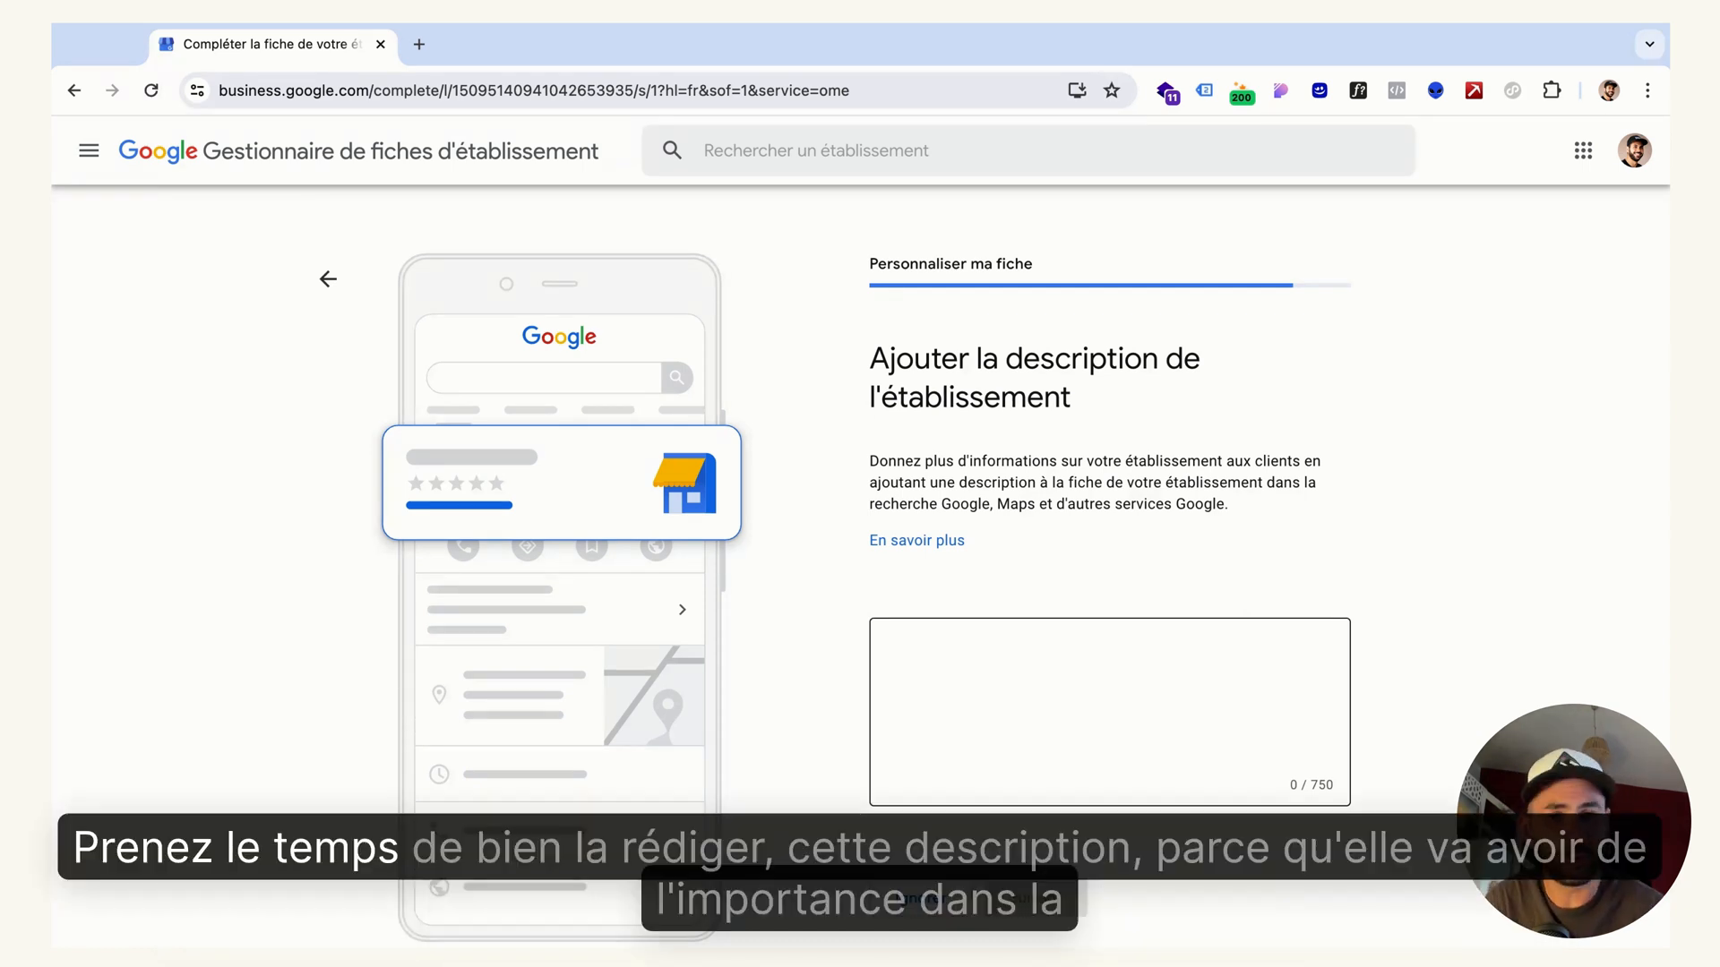
# Begin the business description with "Je suis", the practitioner's full name and "hypnothérapeute à Nantes."
pyautogui.click(1110, 711)
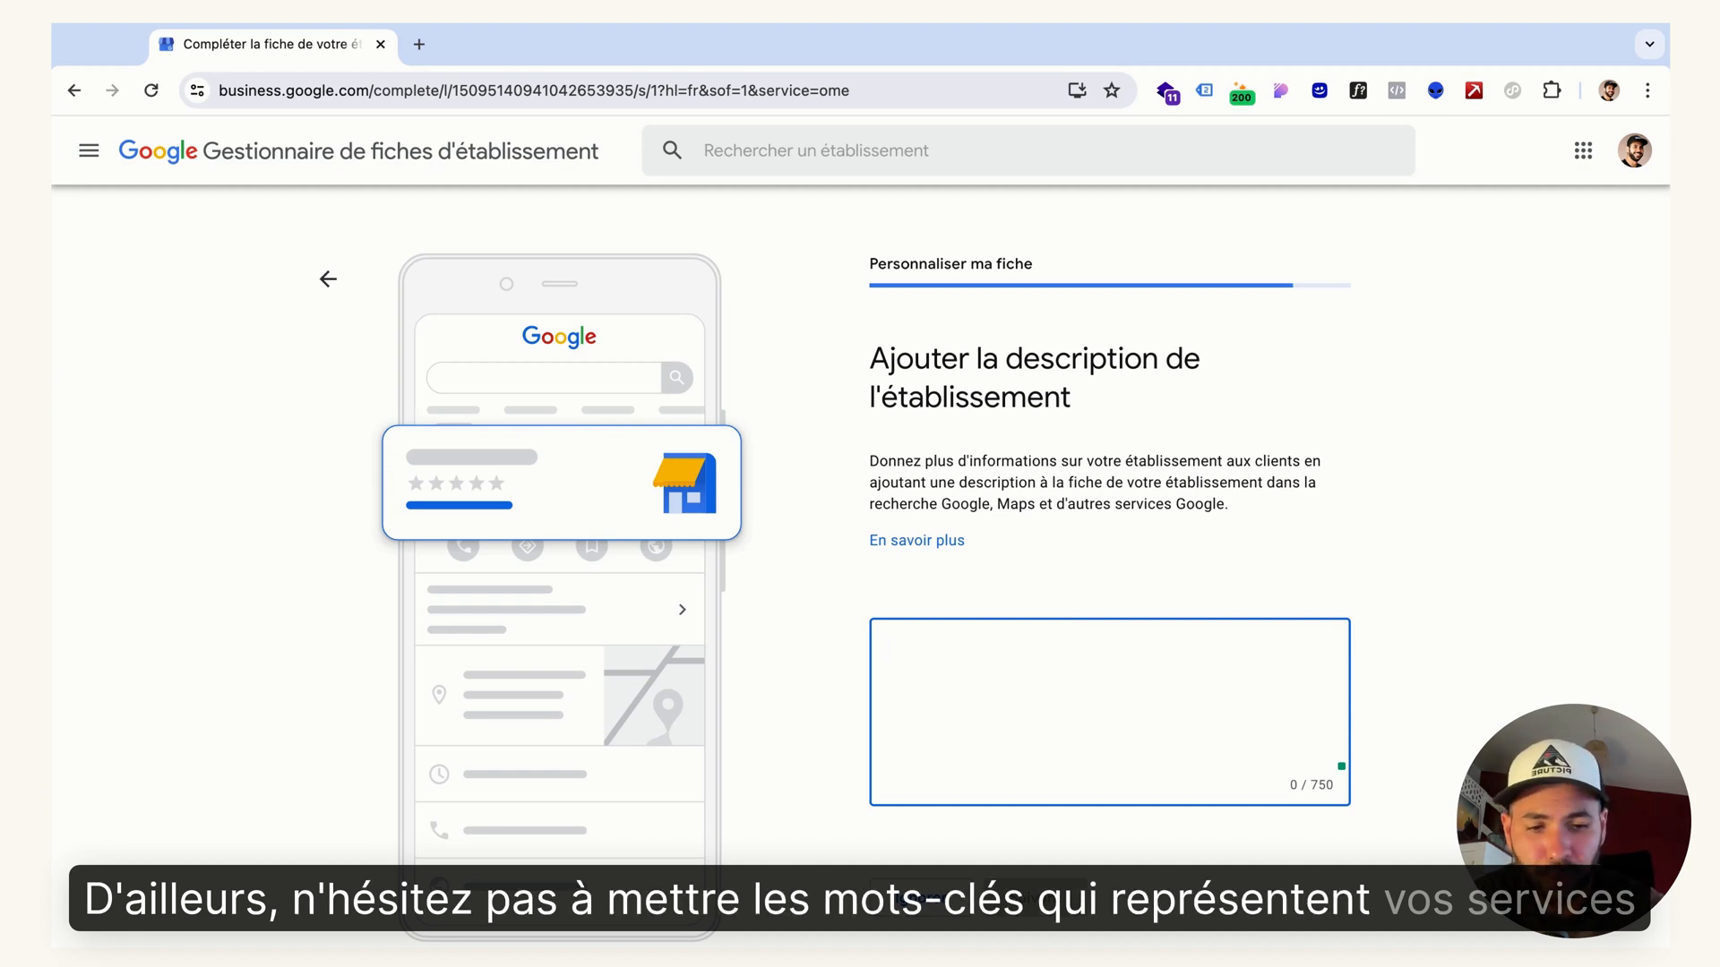
pyautogui.write('Je suis')
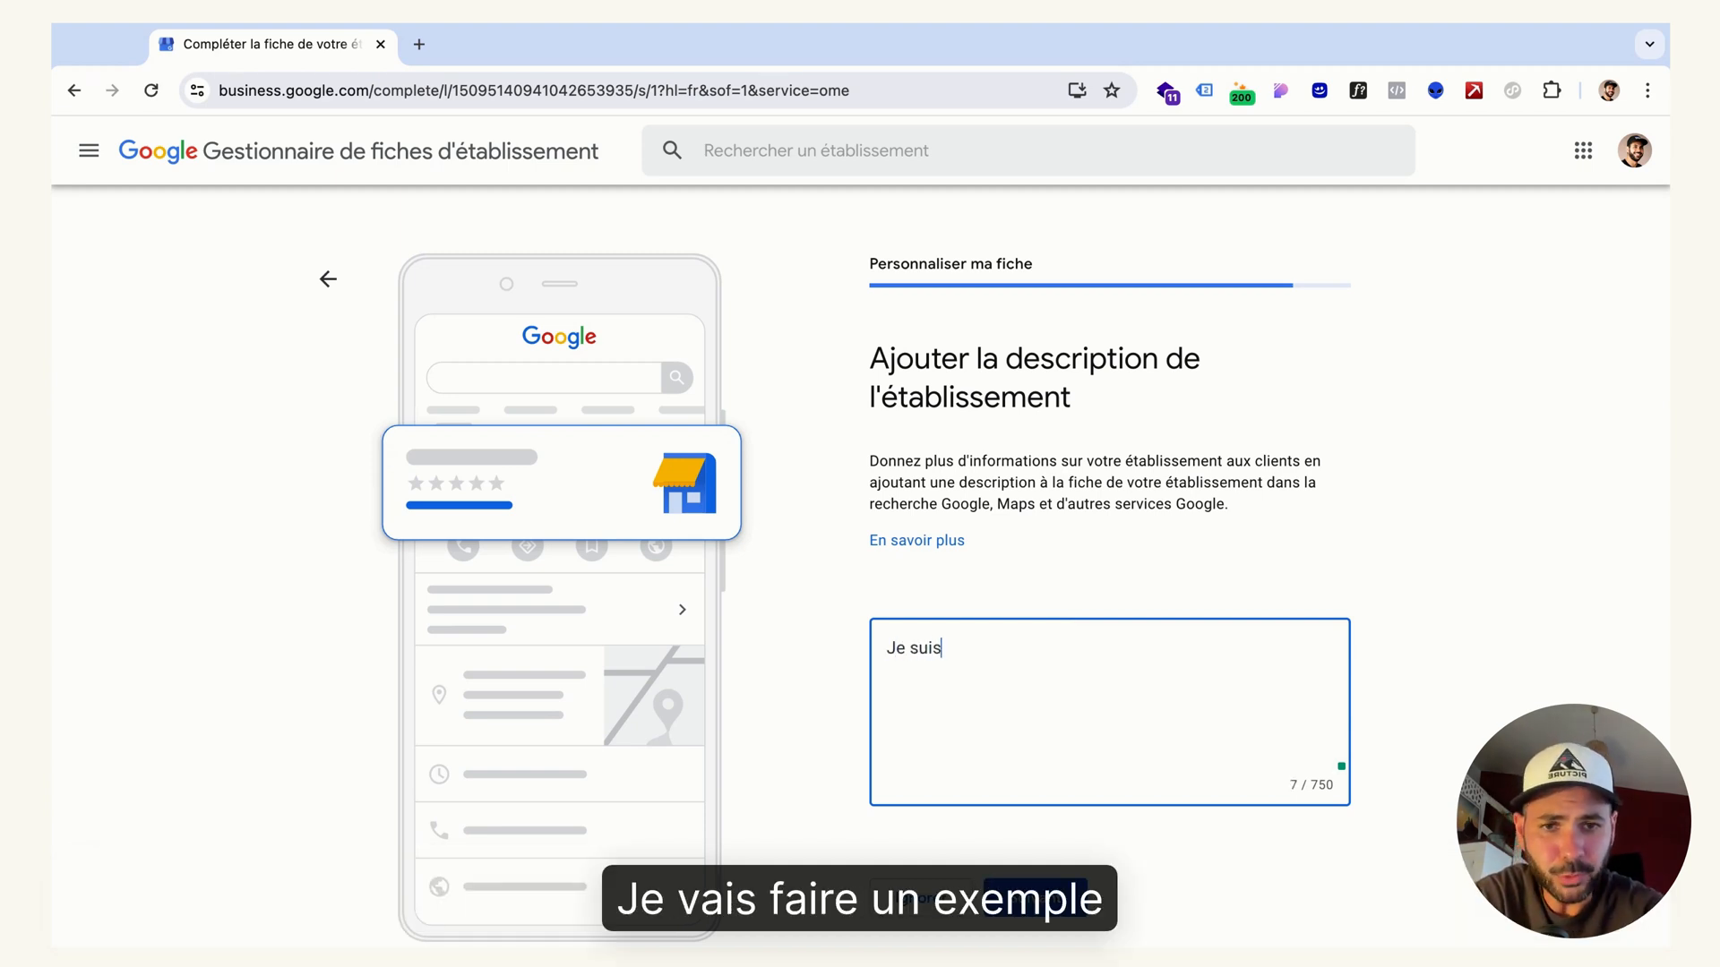
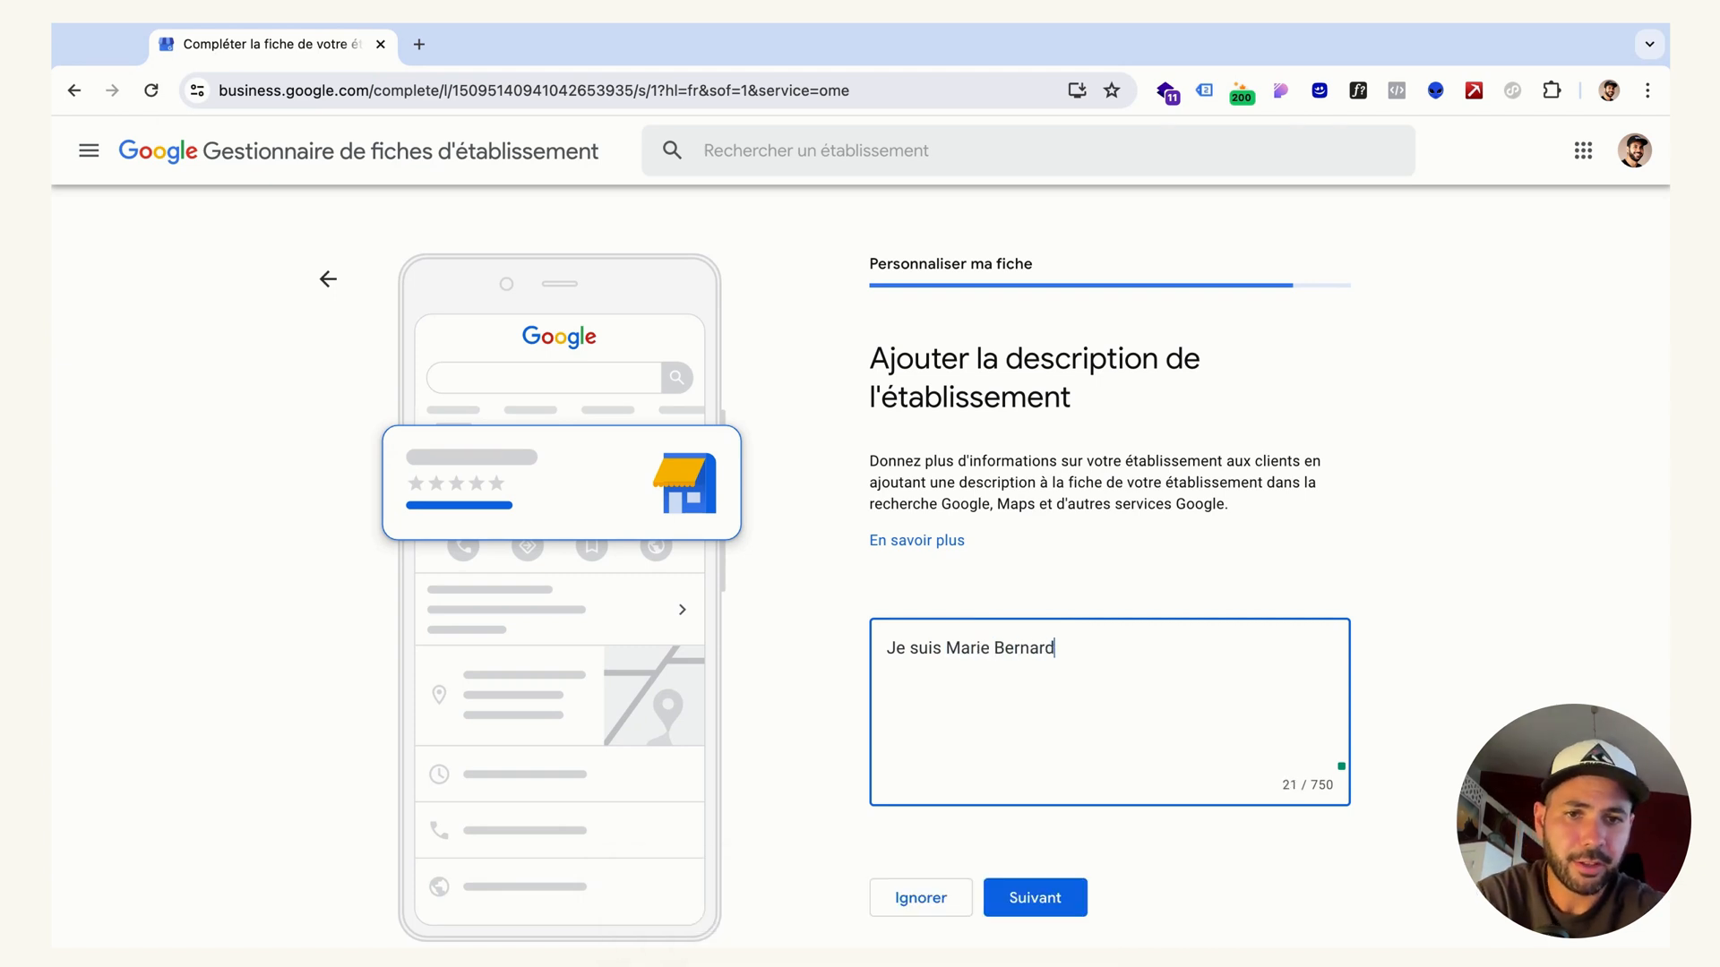
pyautogui.write(', hypn')
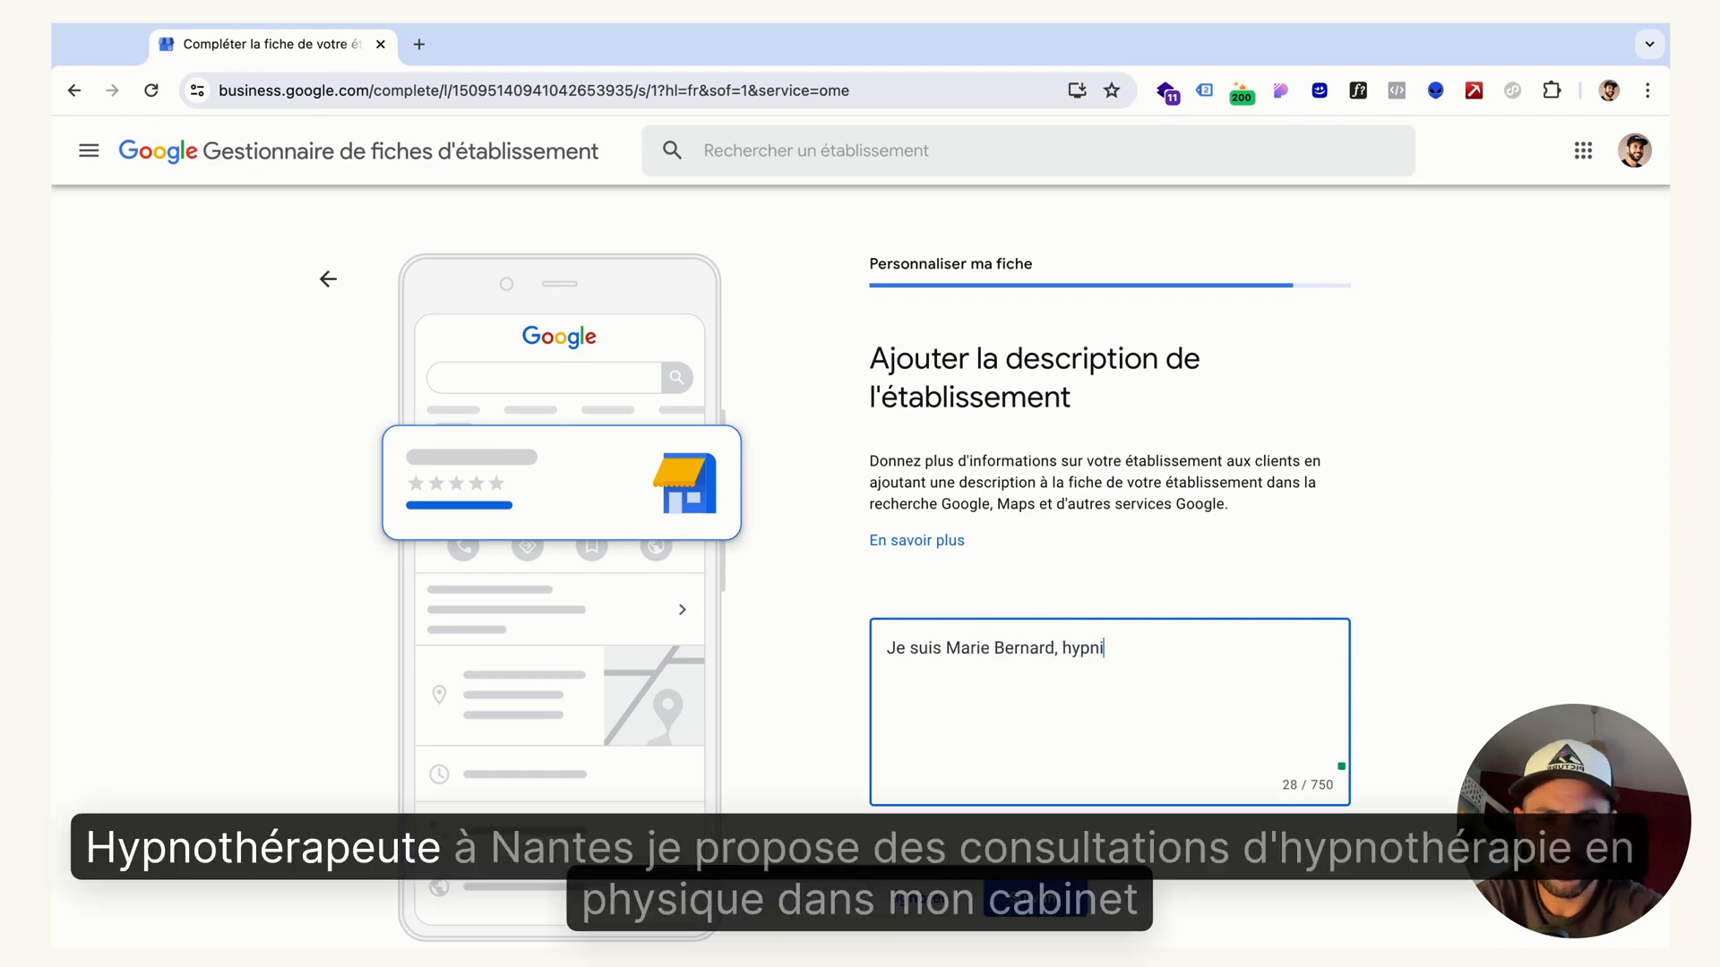
pyautogui.write('othérapeute à ')
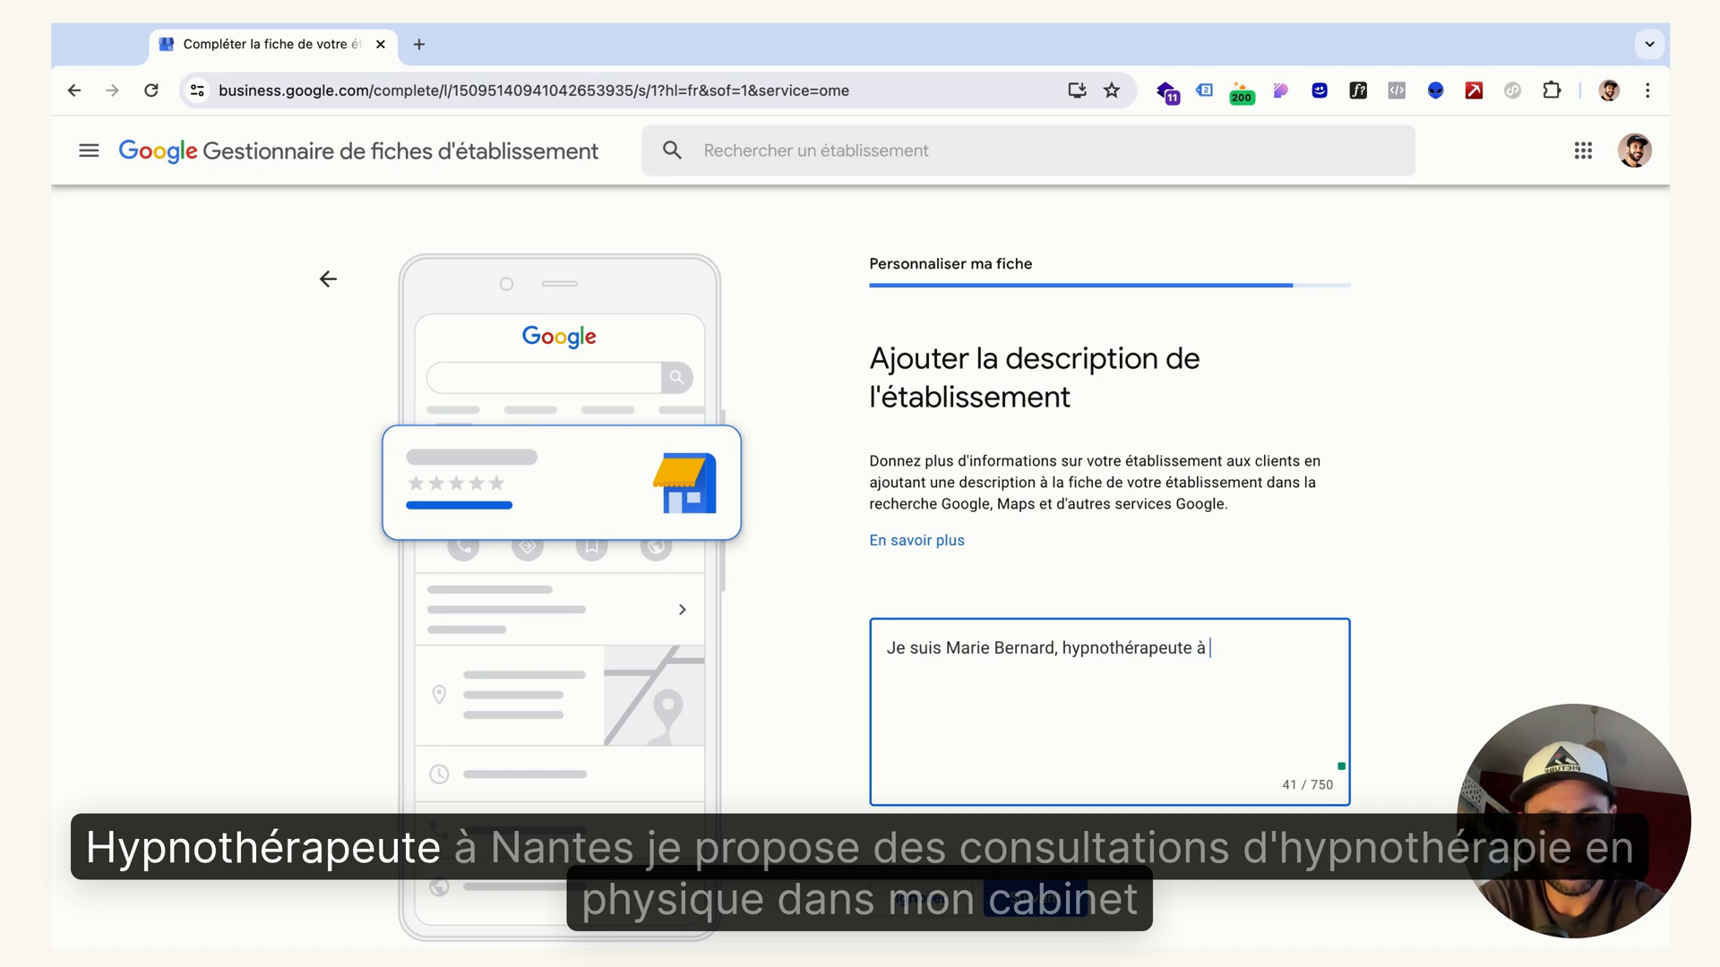
pyautogui.write('Nantes. Je propo')
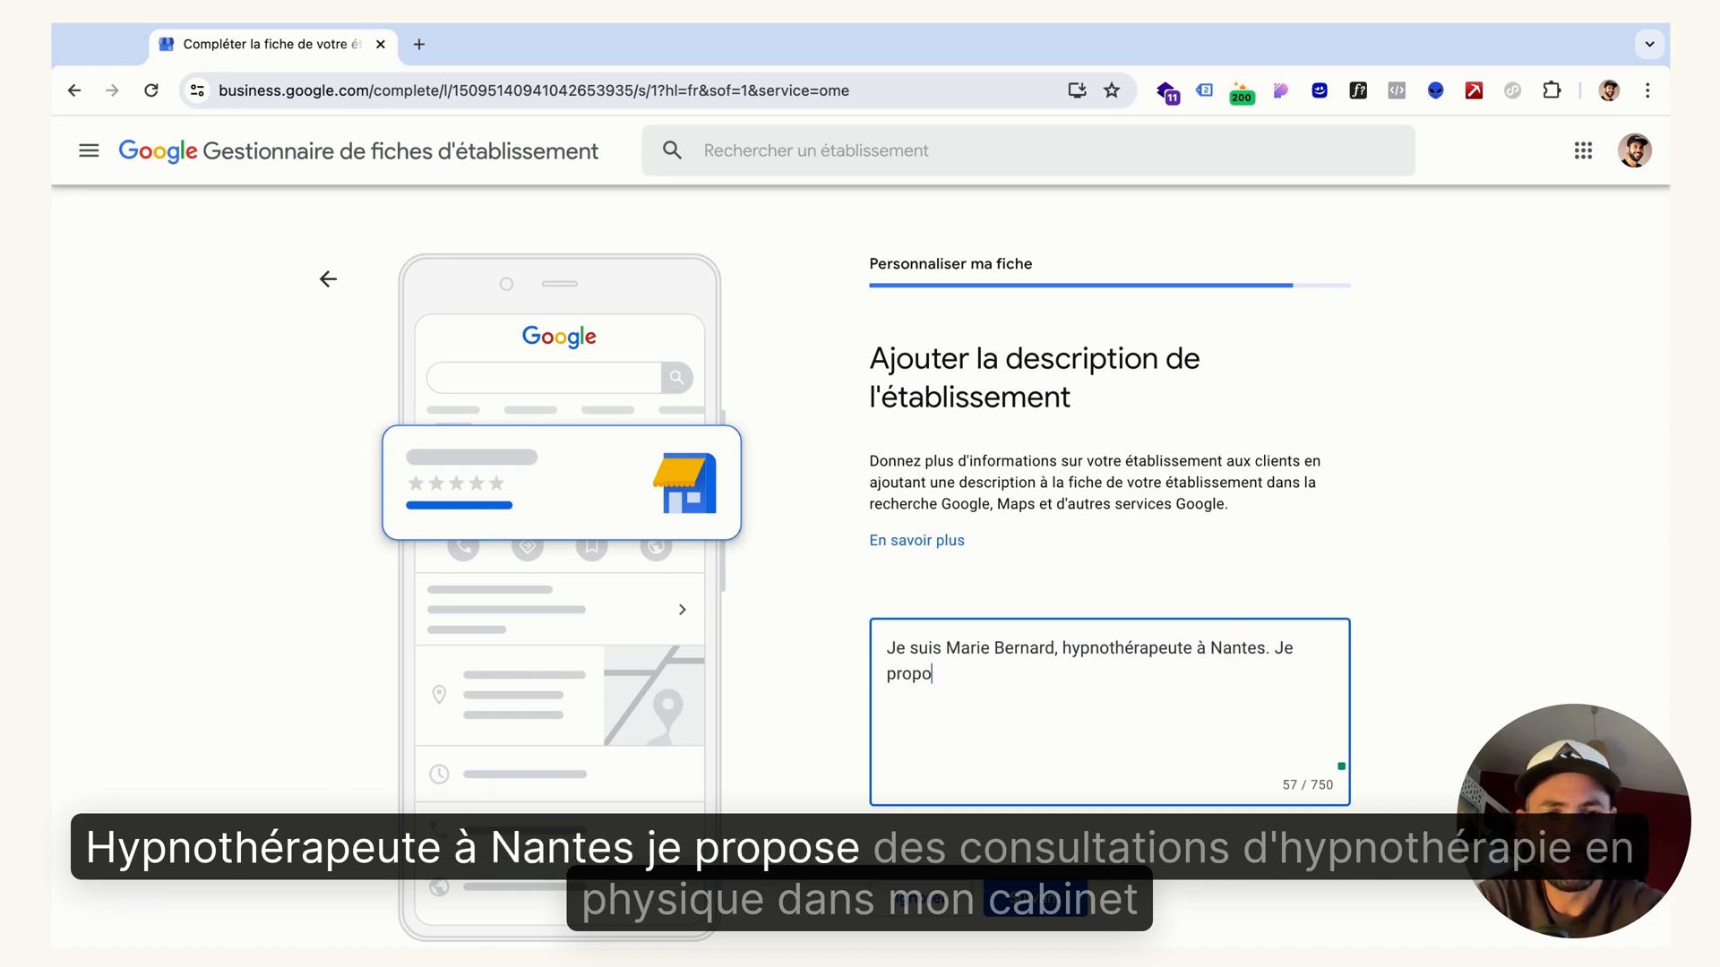
pyautogui.write('se des consulta')
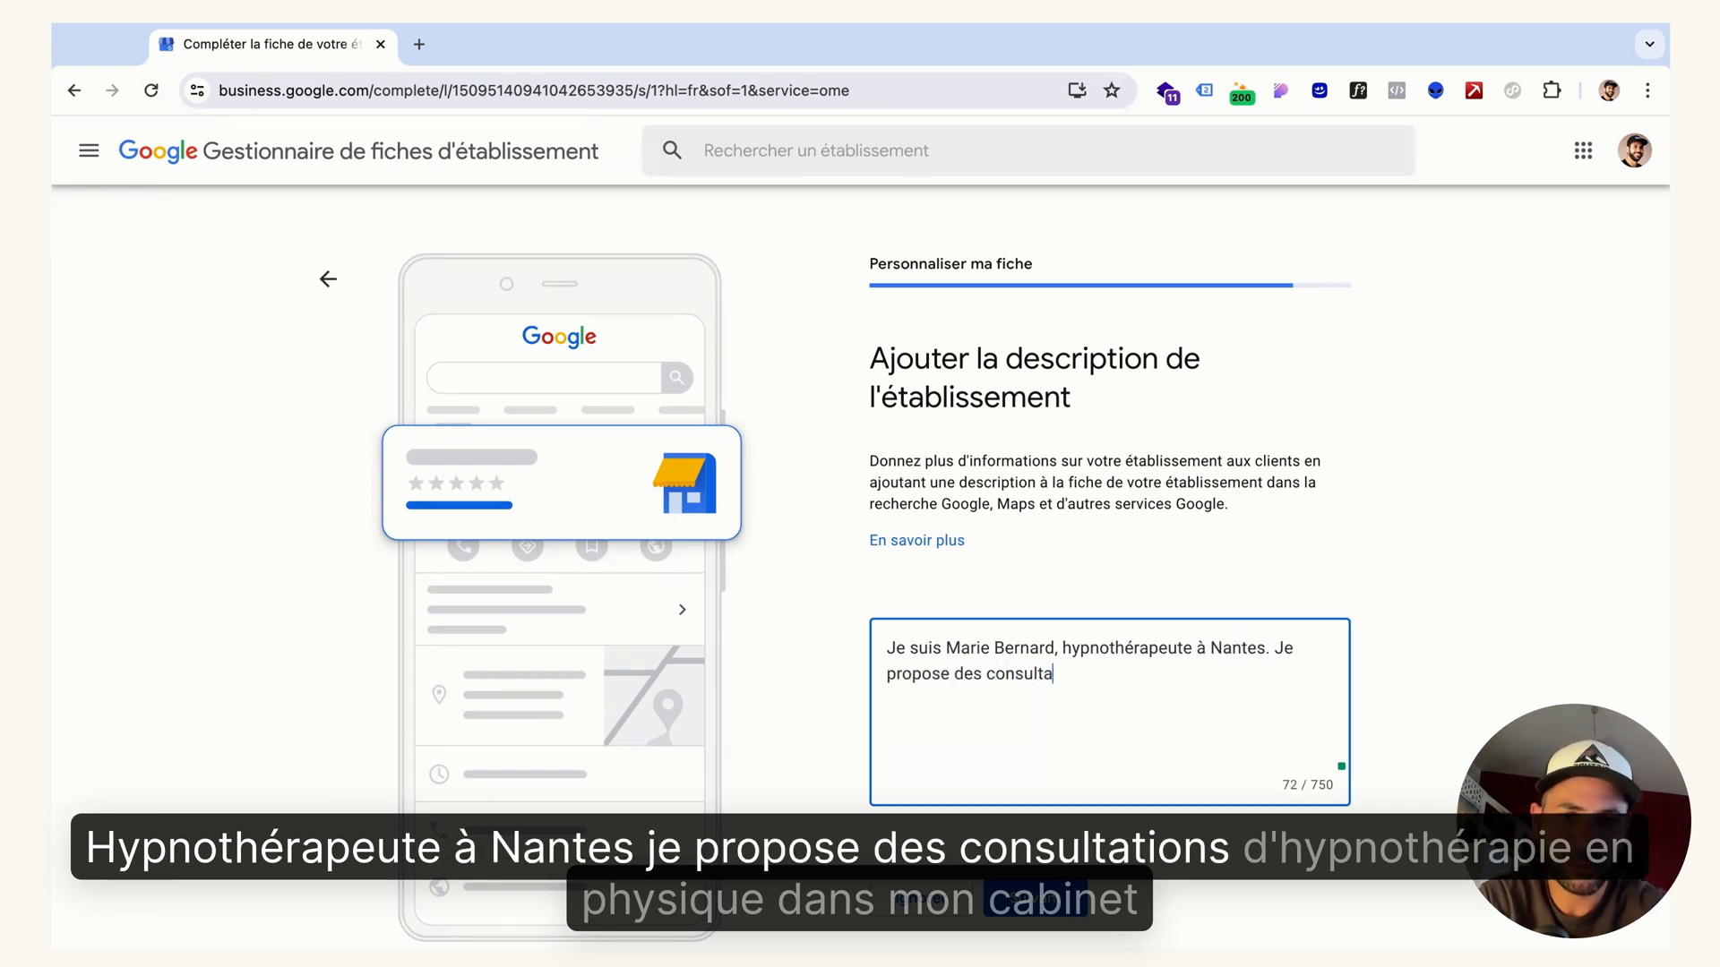
pyautogui.write("tions d'hypnothérap")
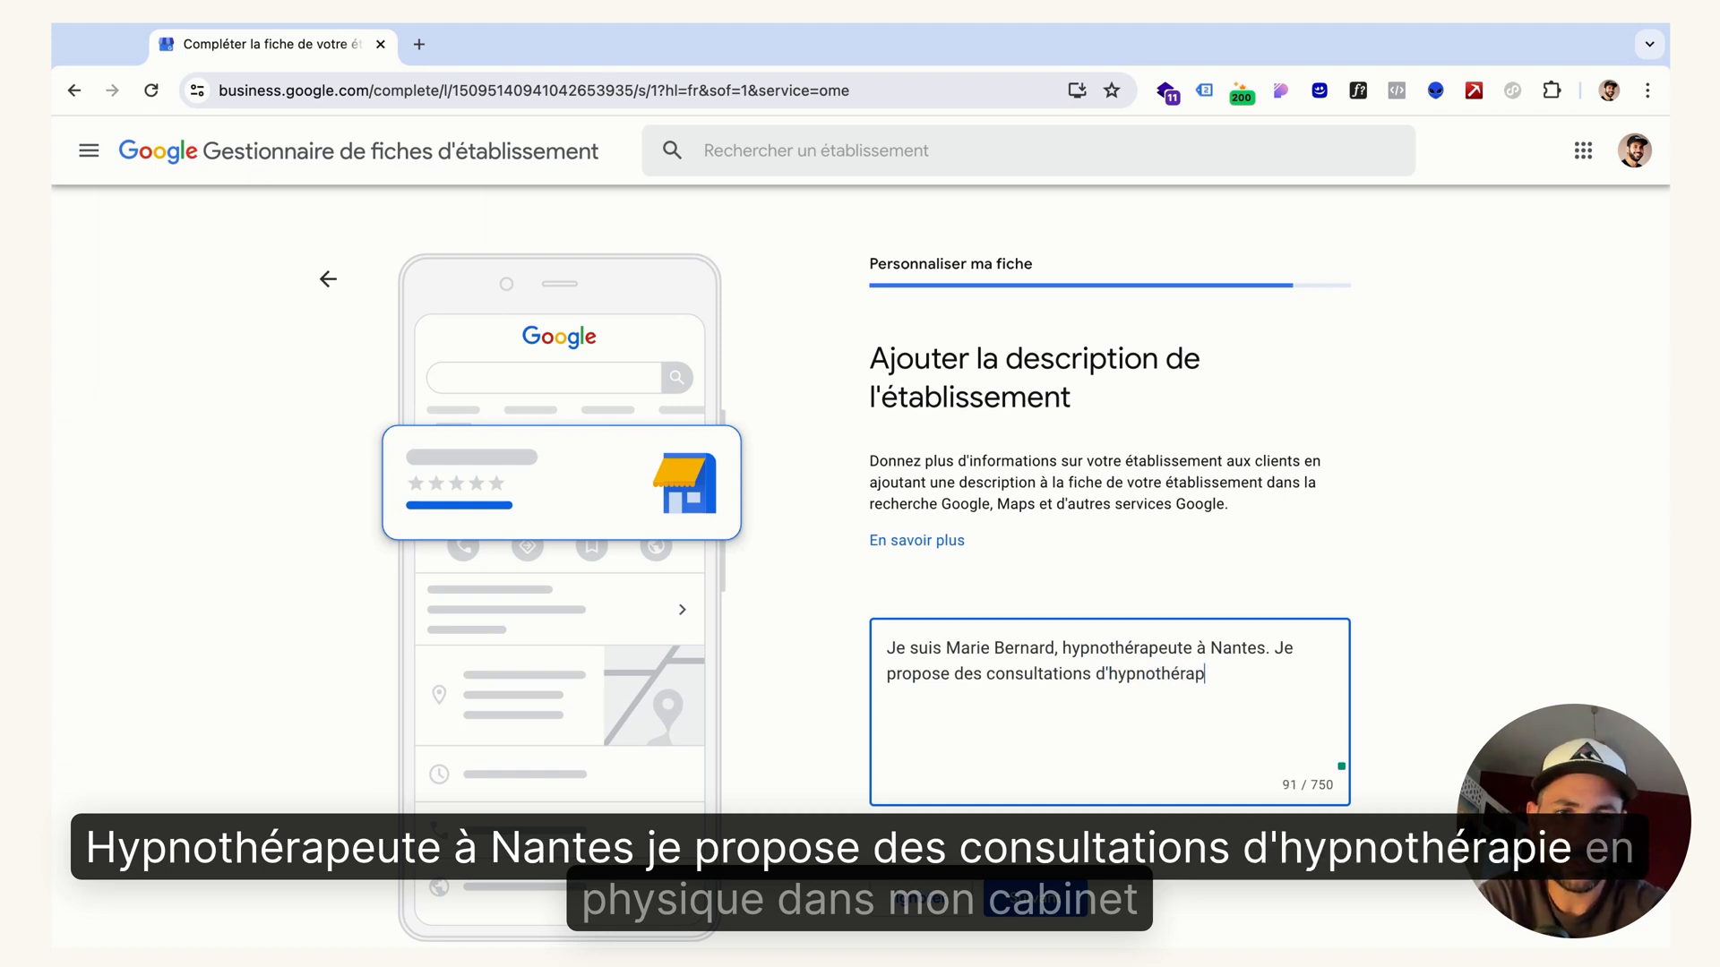
pyautogui.write('ie en p')
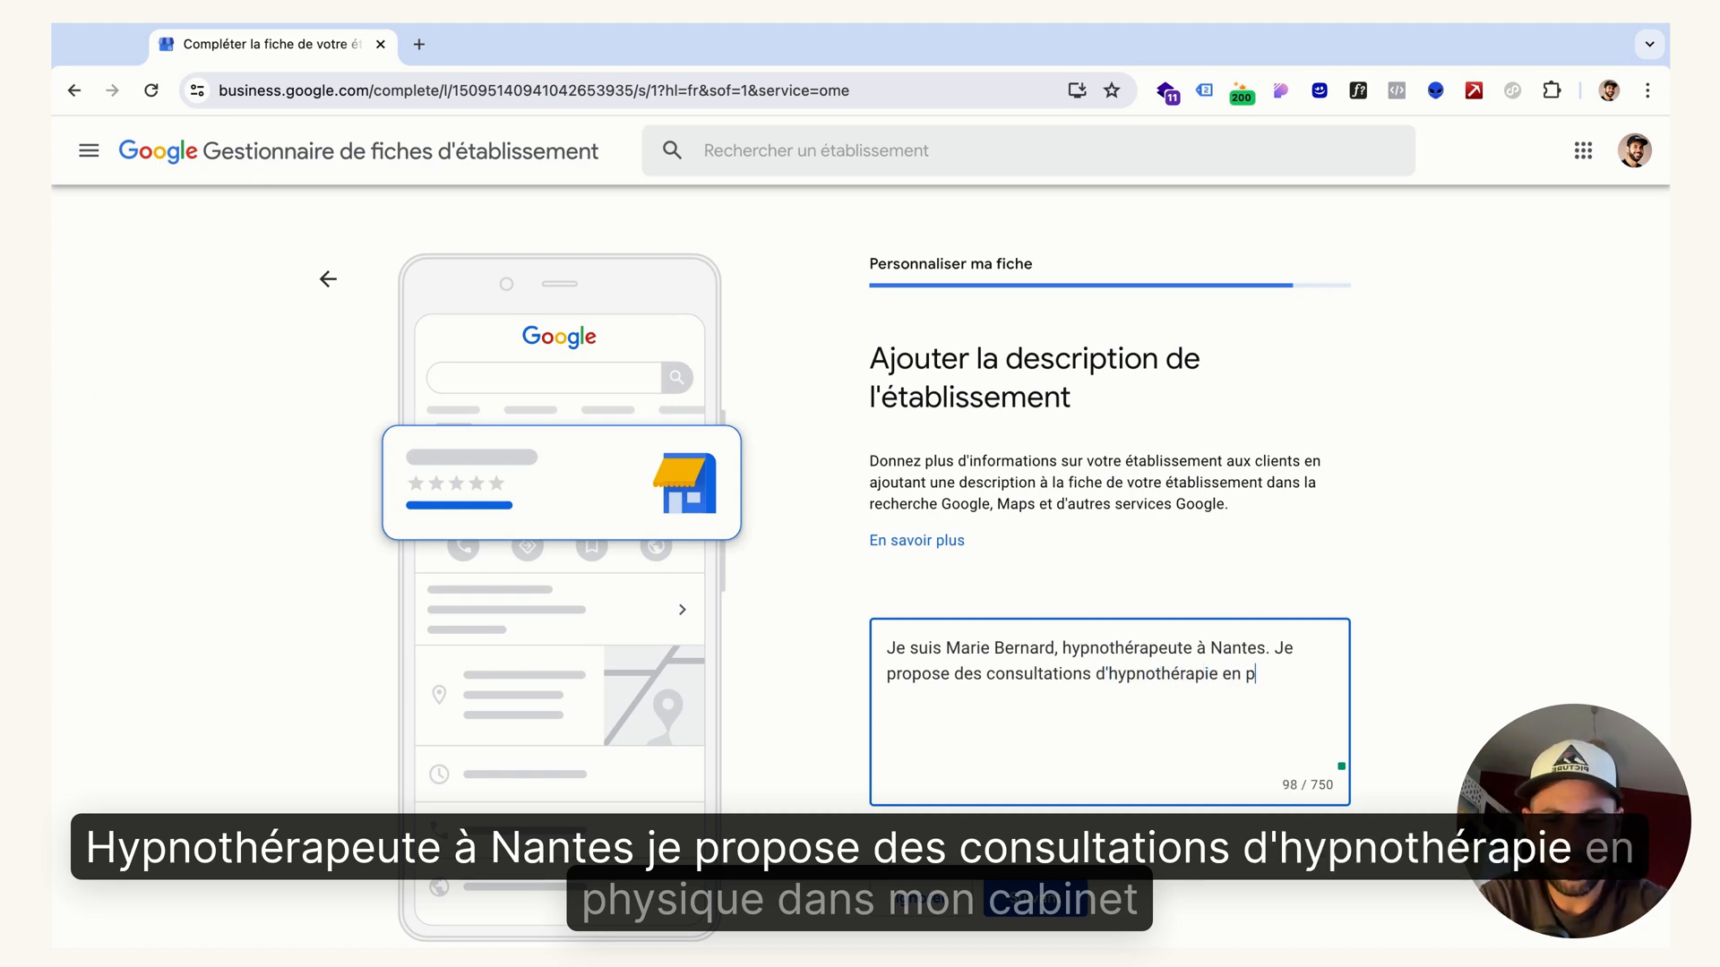
pyautogui.write('hysique ')
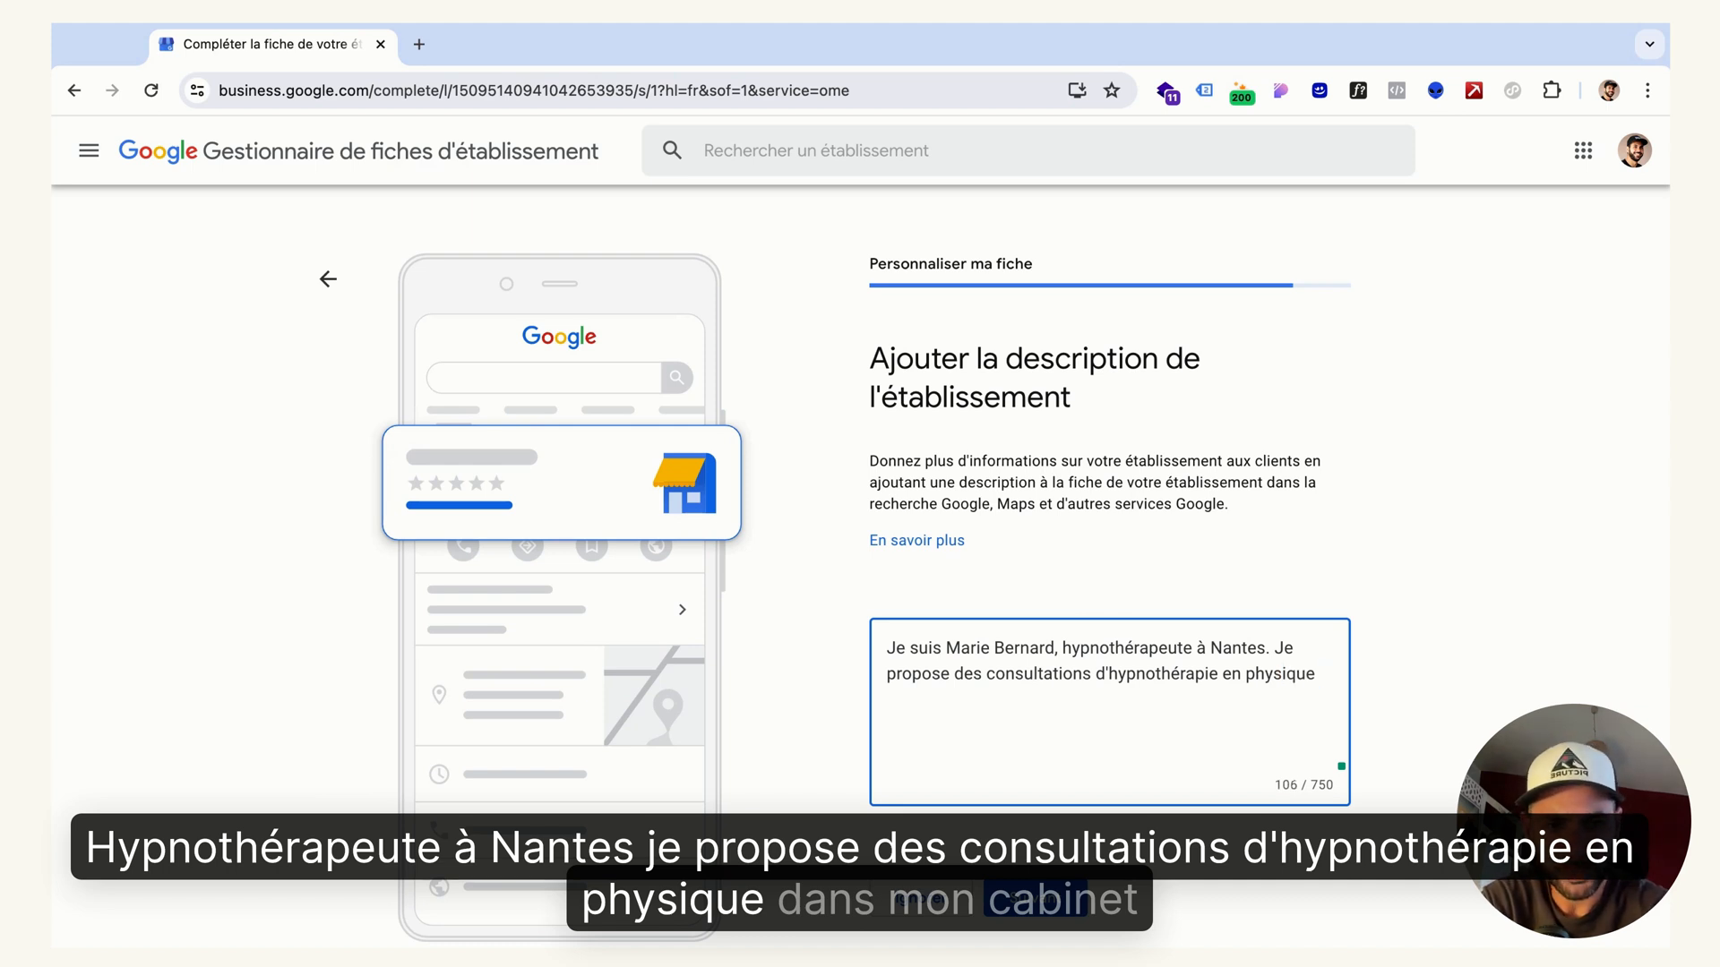
pyautogui.write('dans o')
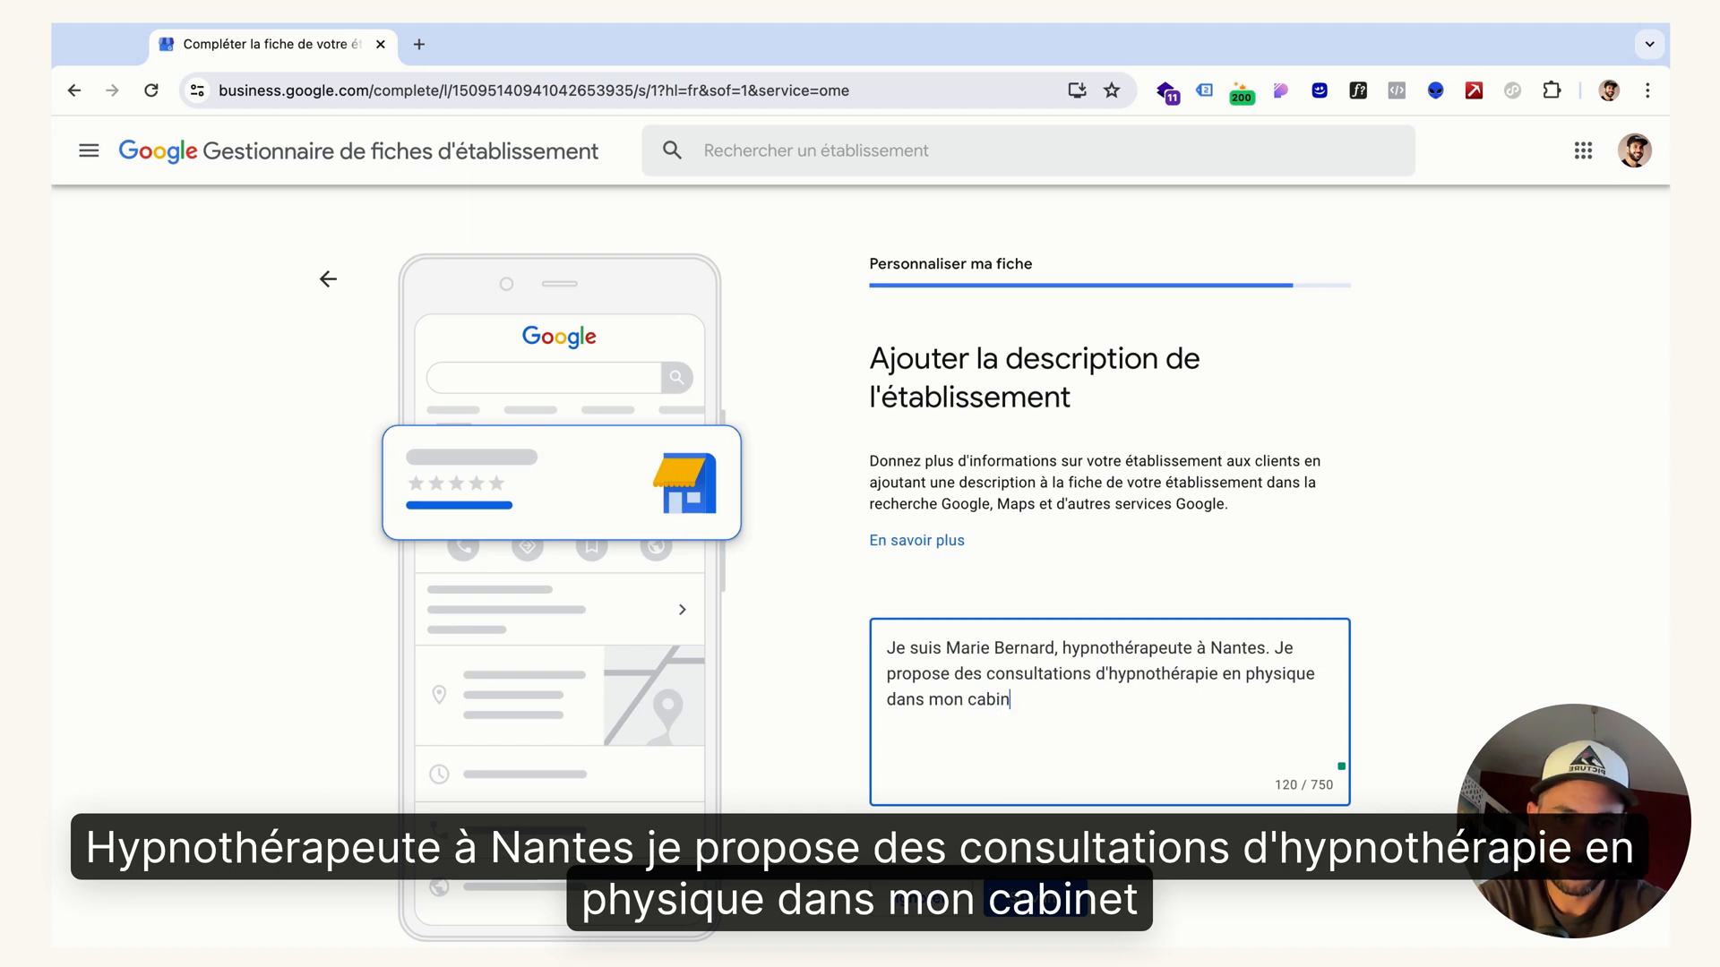
# Continue the description with "Je propose des consultations d'hypnothérapie en physique dans mon cabinet dans le coeur de Nantes"
pyautogui.write('le coeur de Nantes')
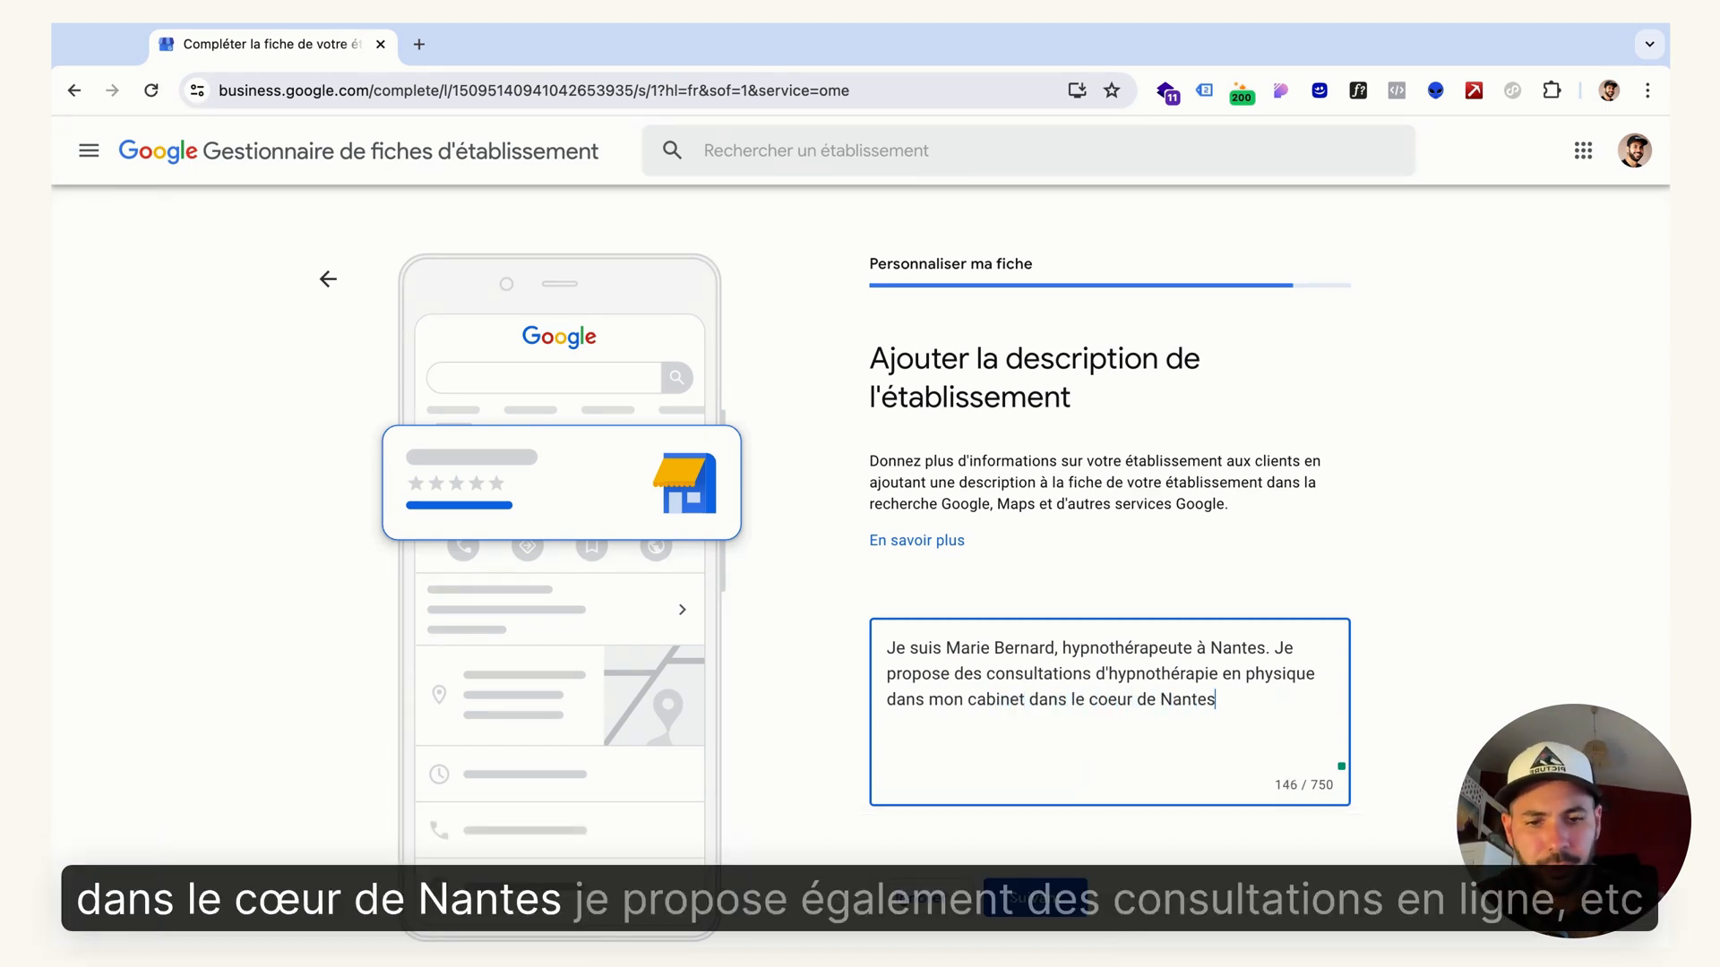
pyautogui.write('. Je propose ég')
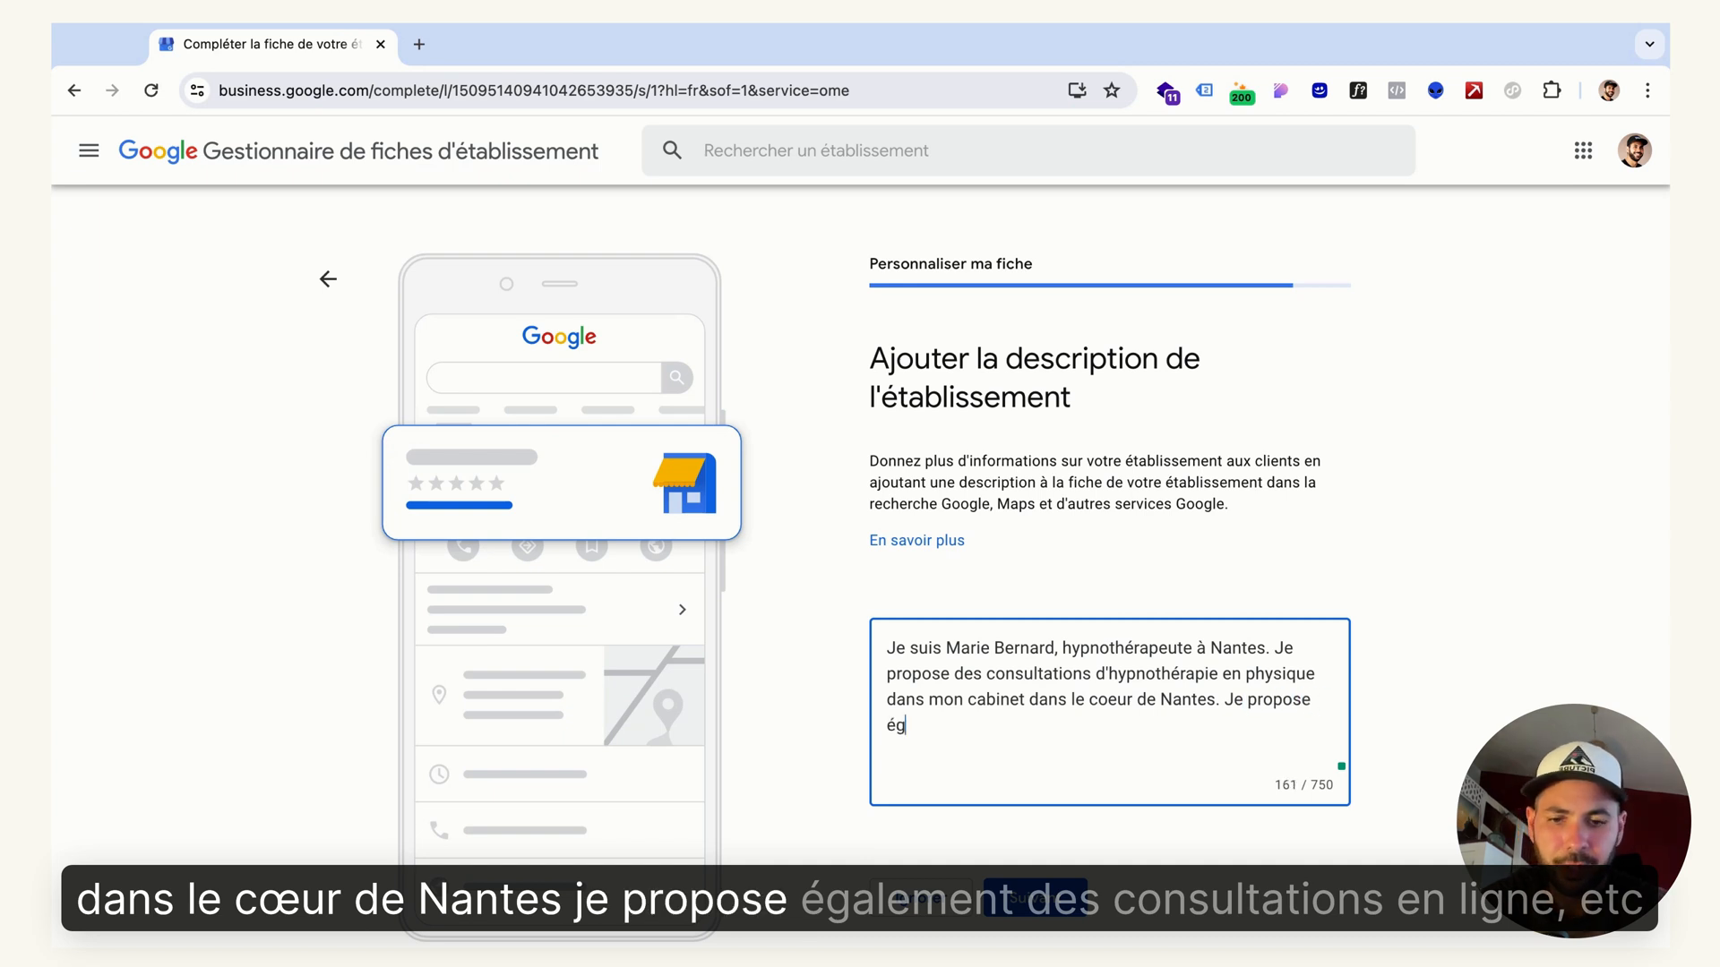
pyautogui.write('alement des consultations en ligne...')
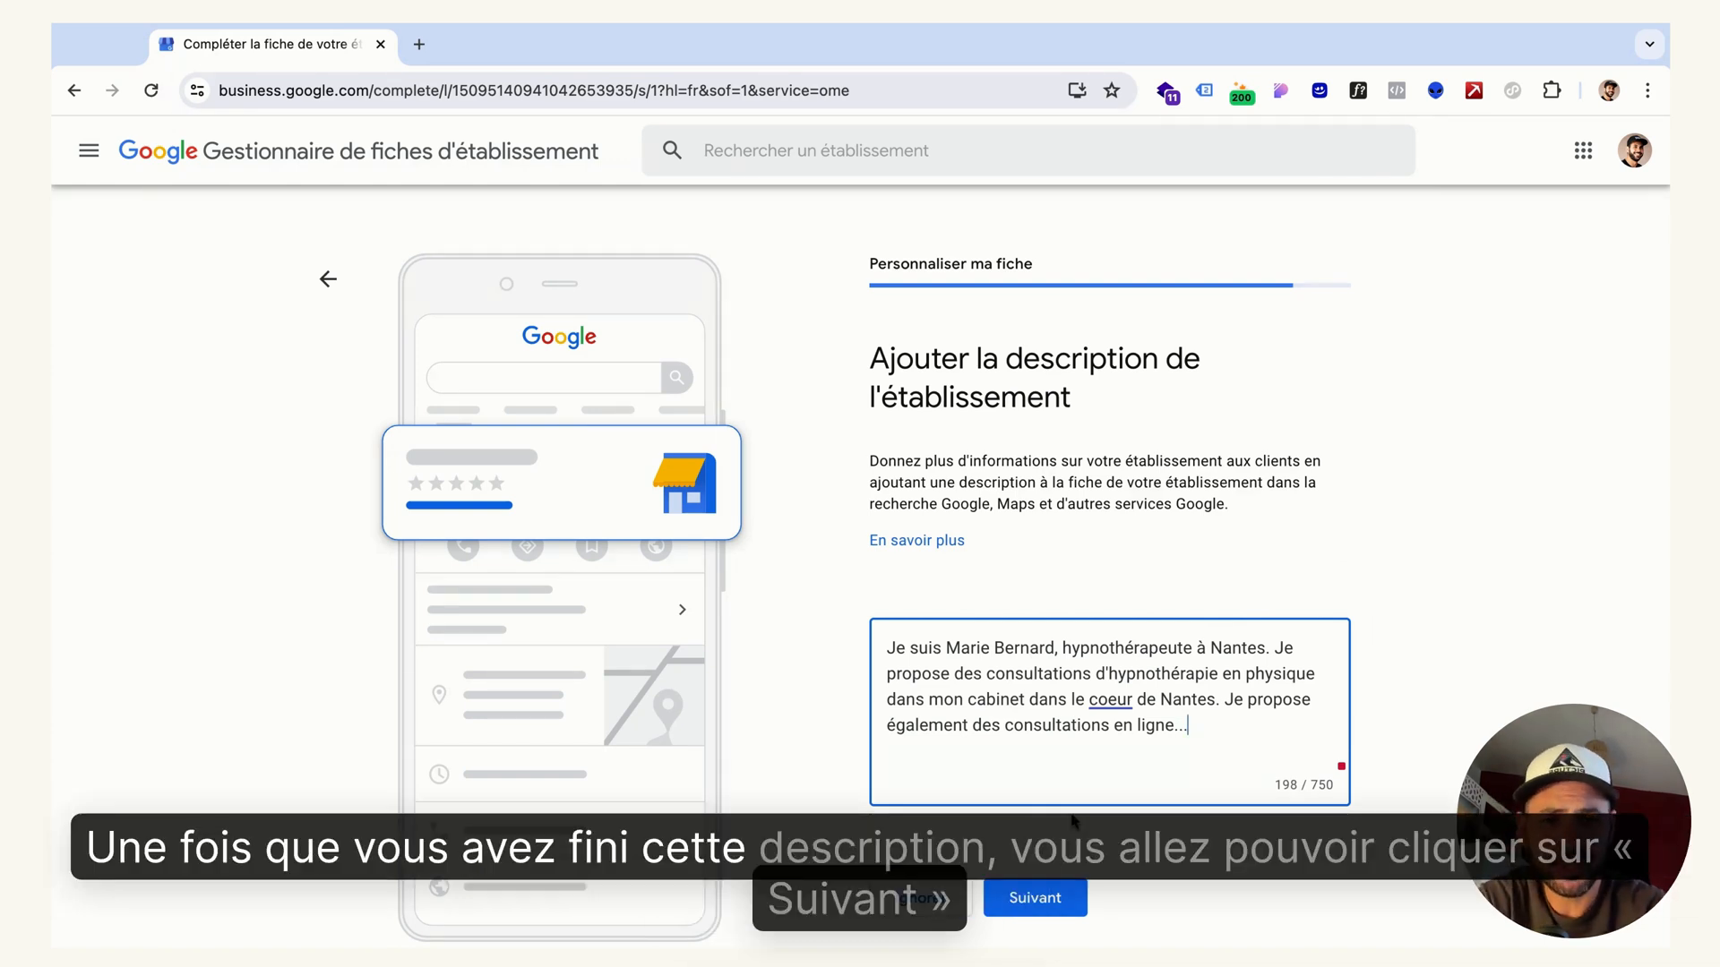
# Finish the description with "Je propose également des consultations en ligne..." and submit it
pyautogui.click(1045, 896)
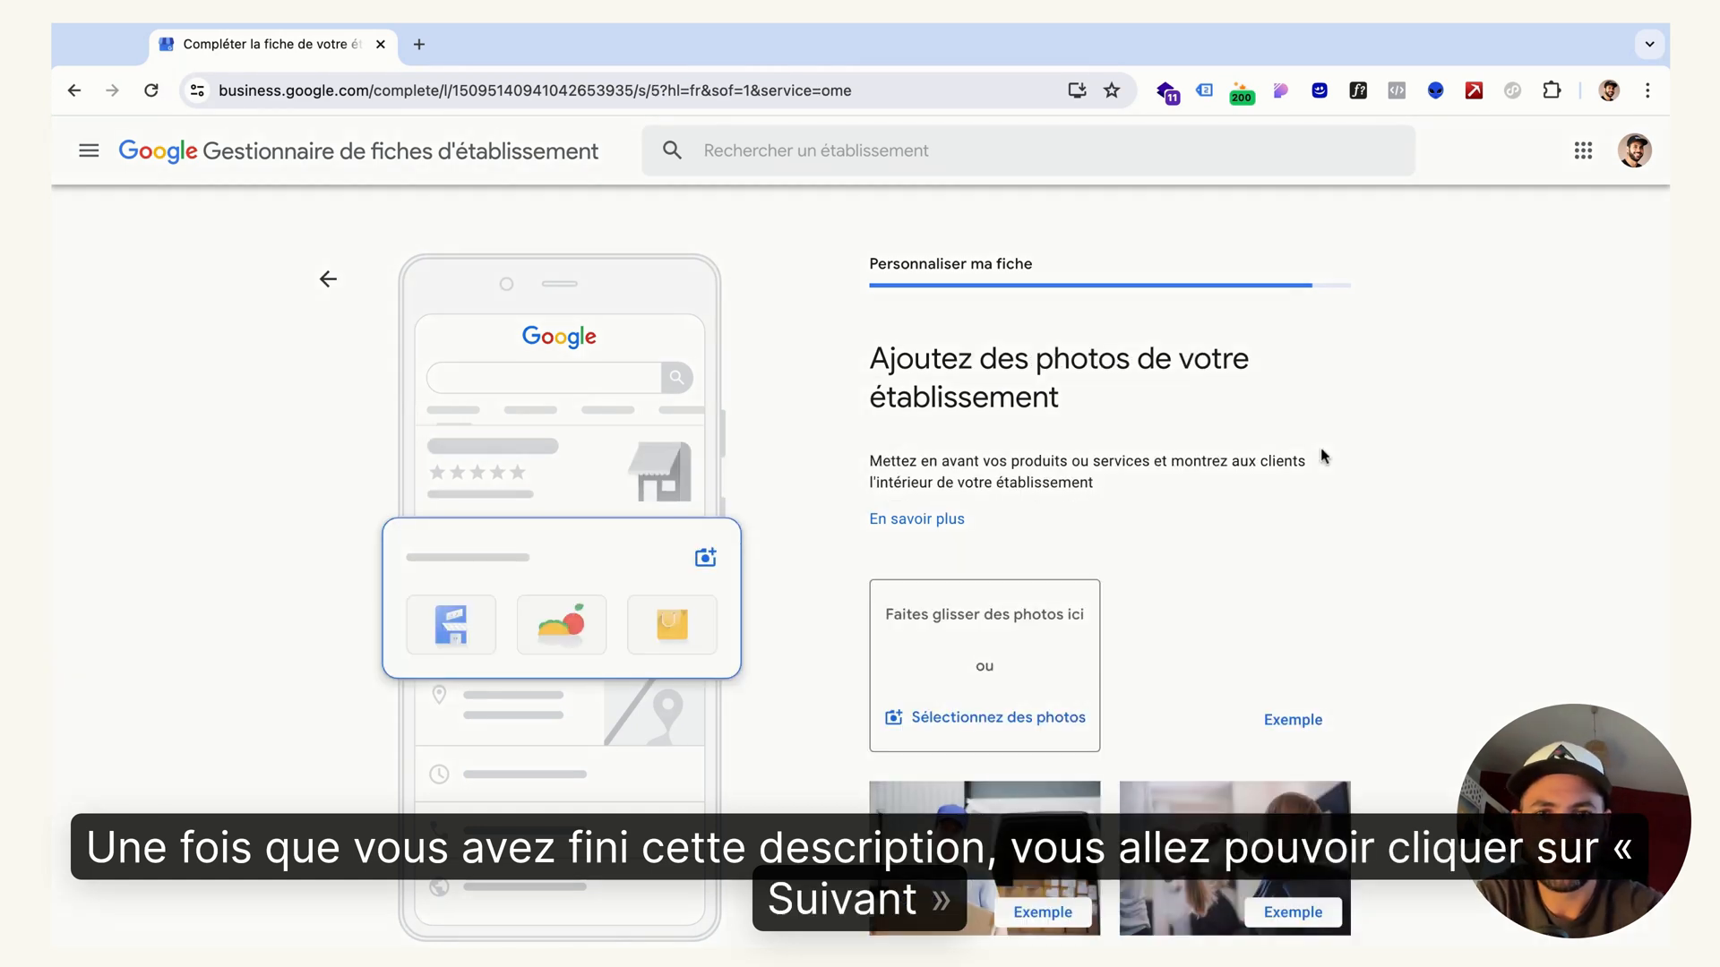
# Look over the request for business photos and skip adding any
pyautogui.scroll(-1, 1396, 434)
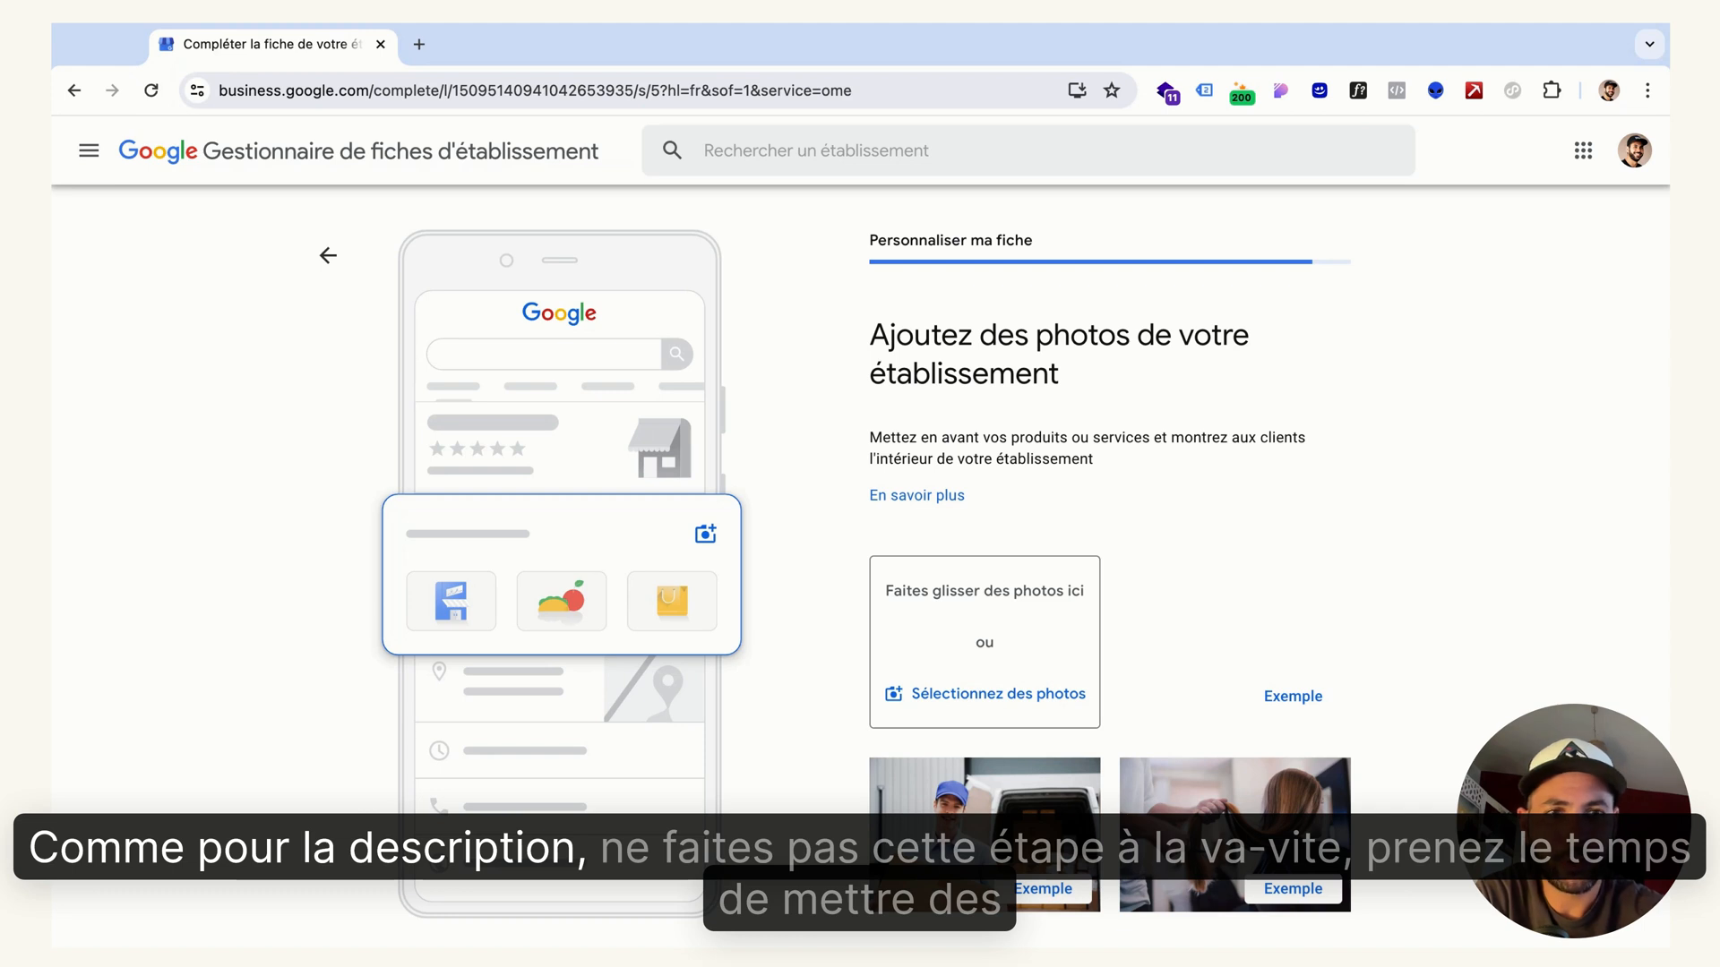
pyautogui.scroll(-1, 1522, 391)
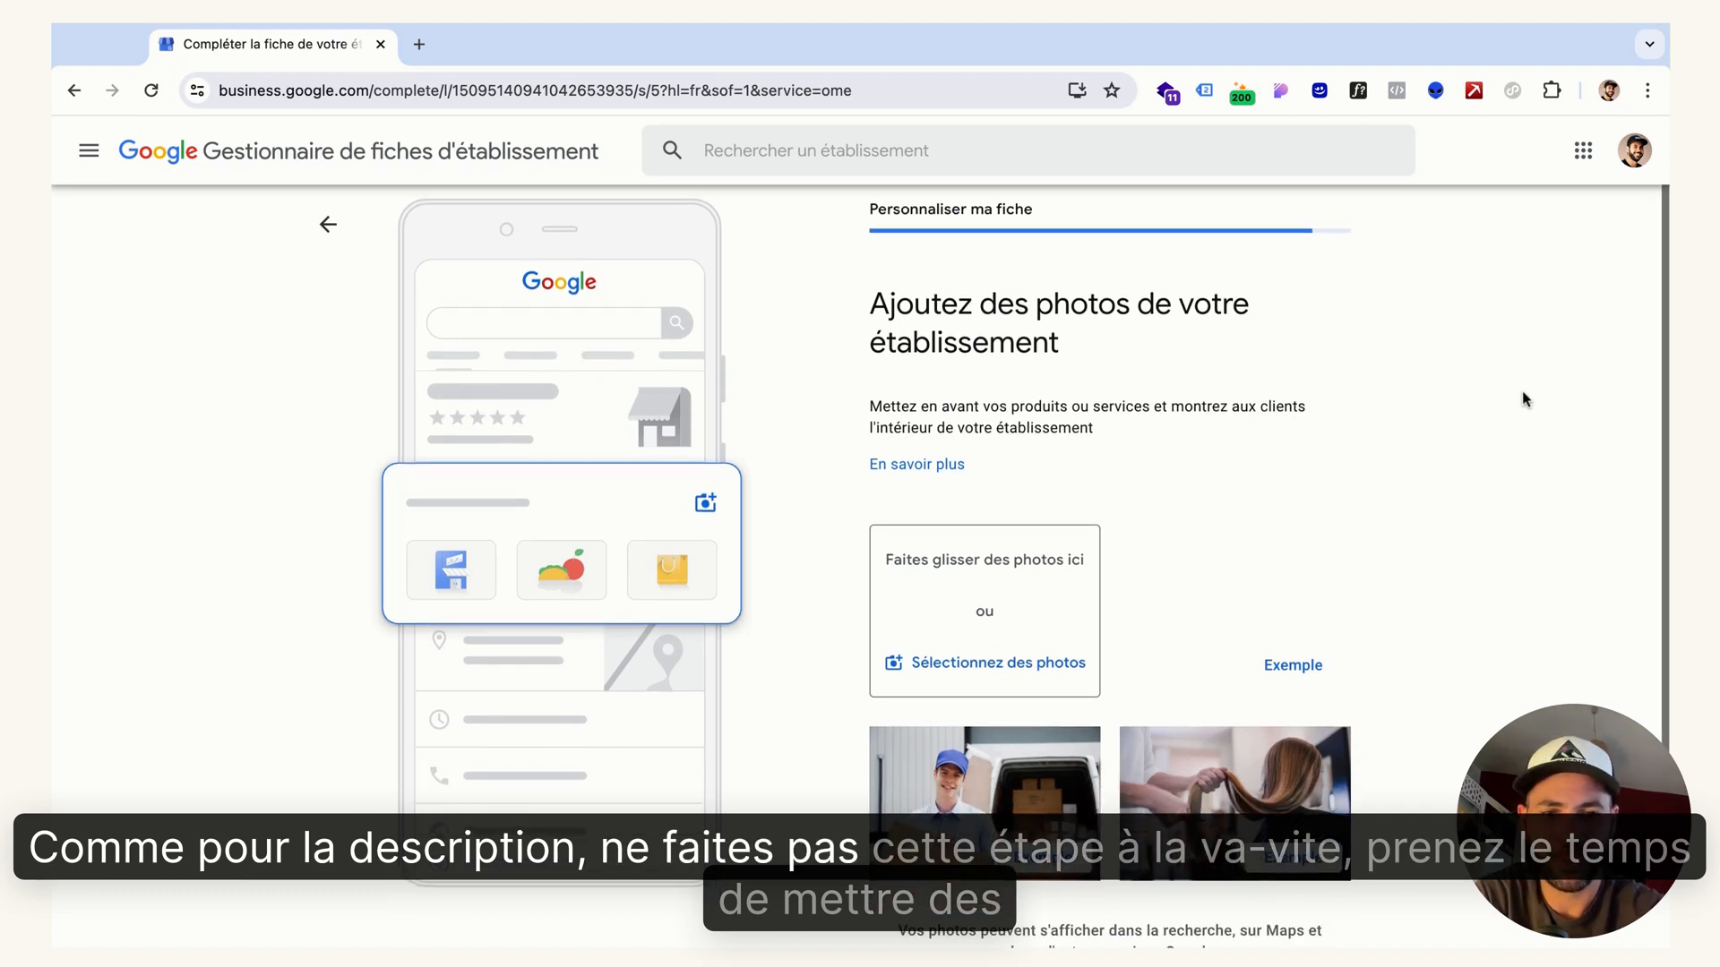
pyautogui.scroll(1, 836, 575)
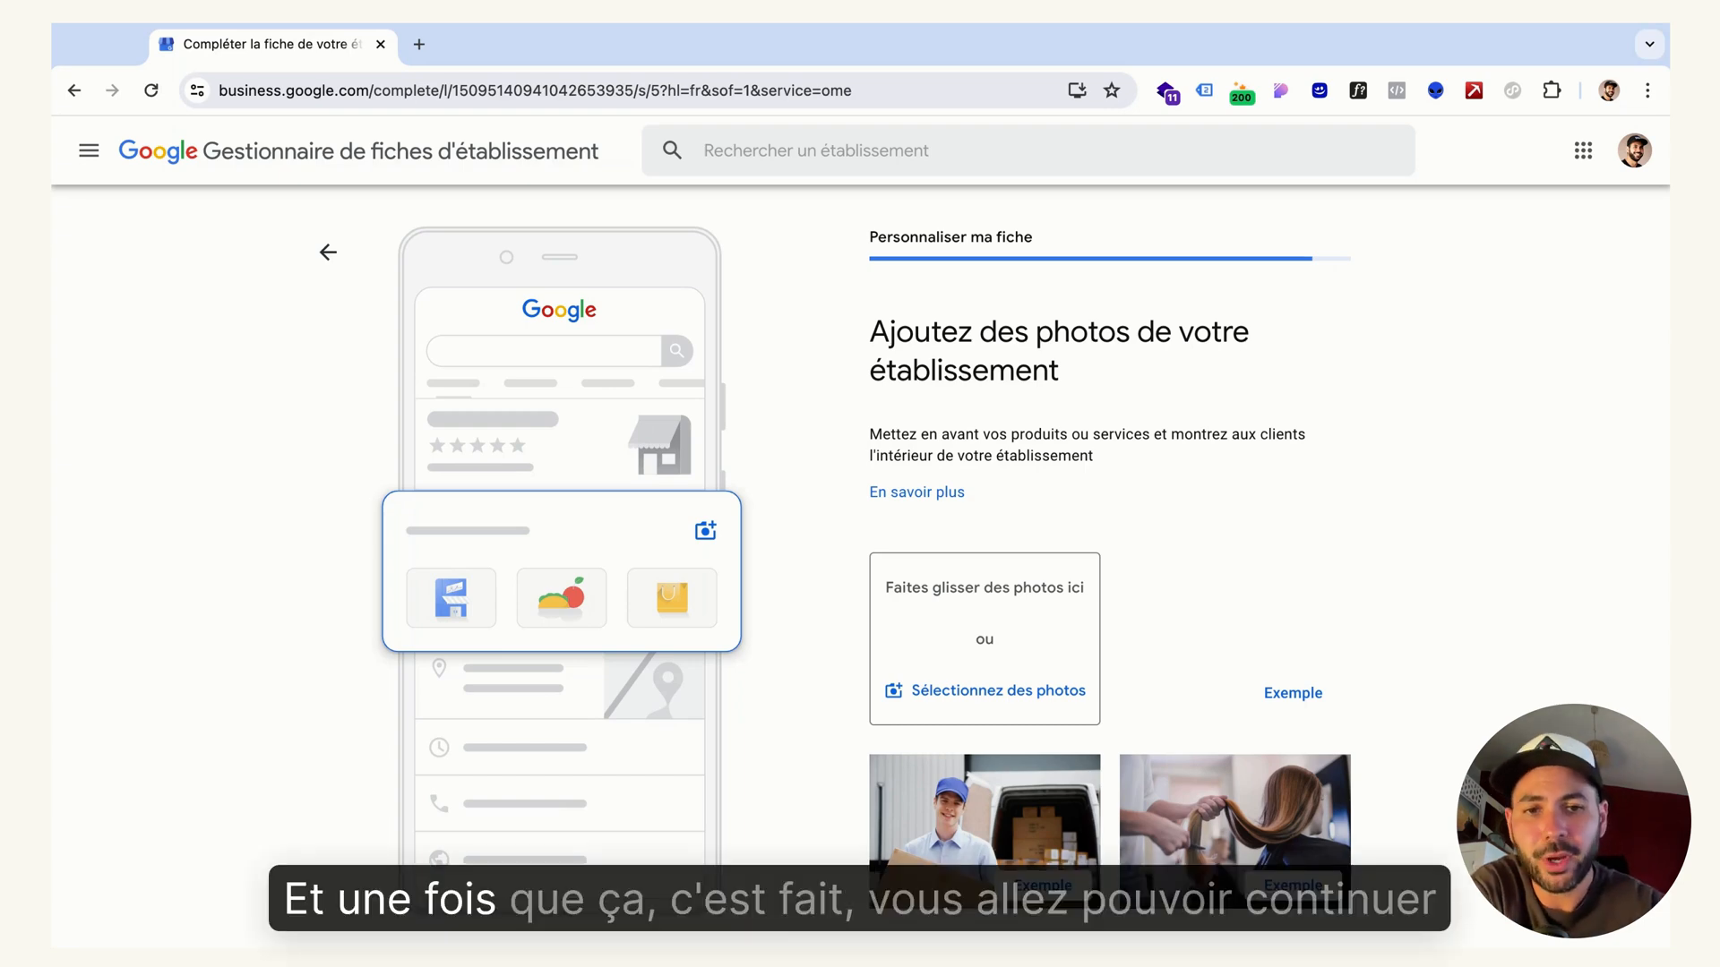
pyautogui.scroll(-3, 1332, 484)
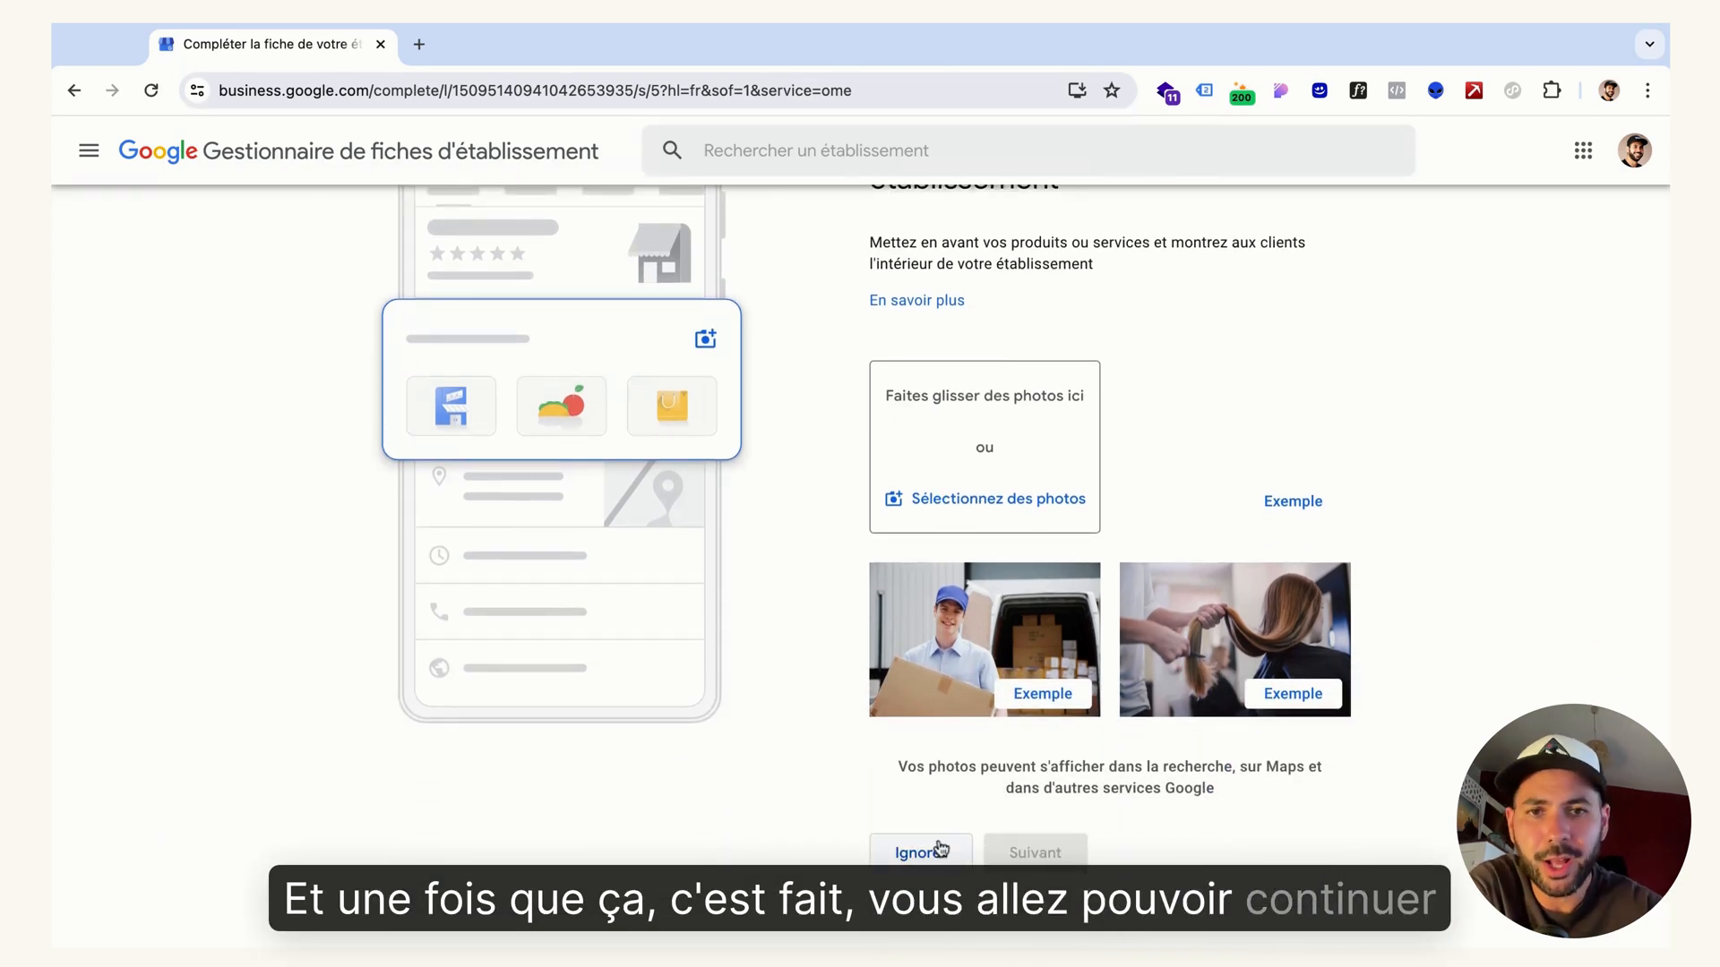
pyautogui.click(922, 855)
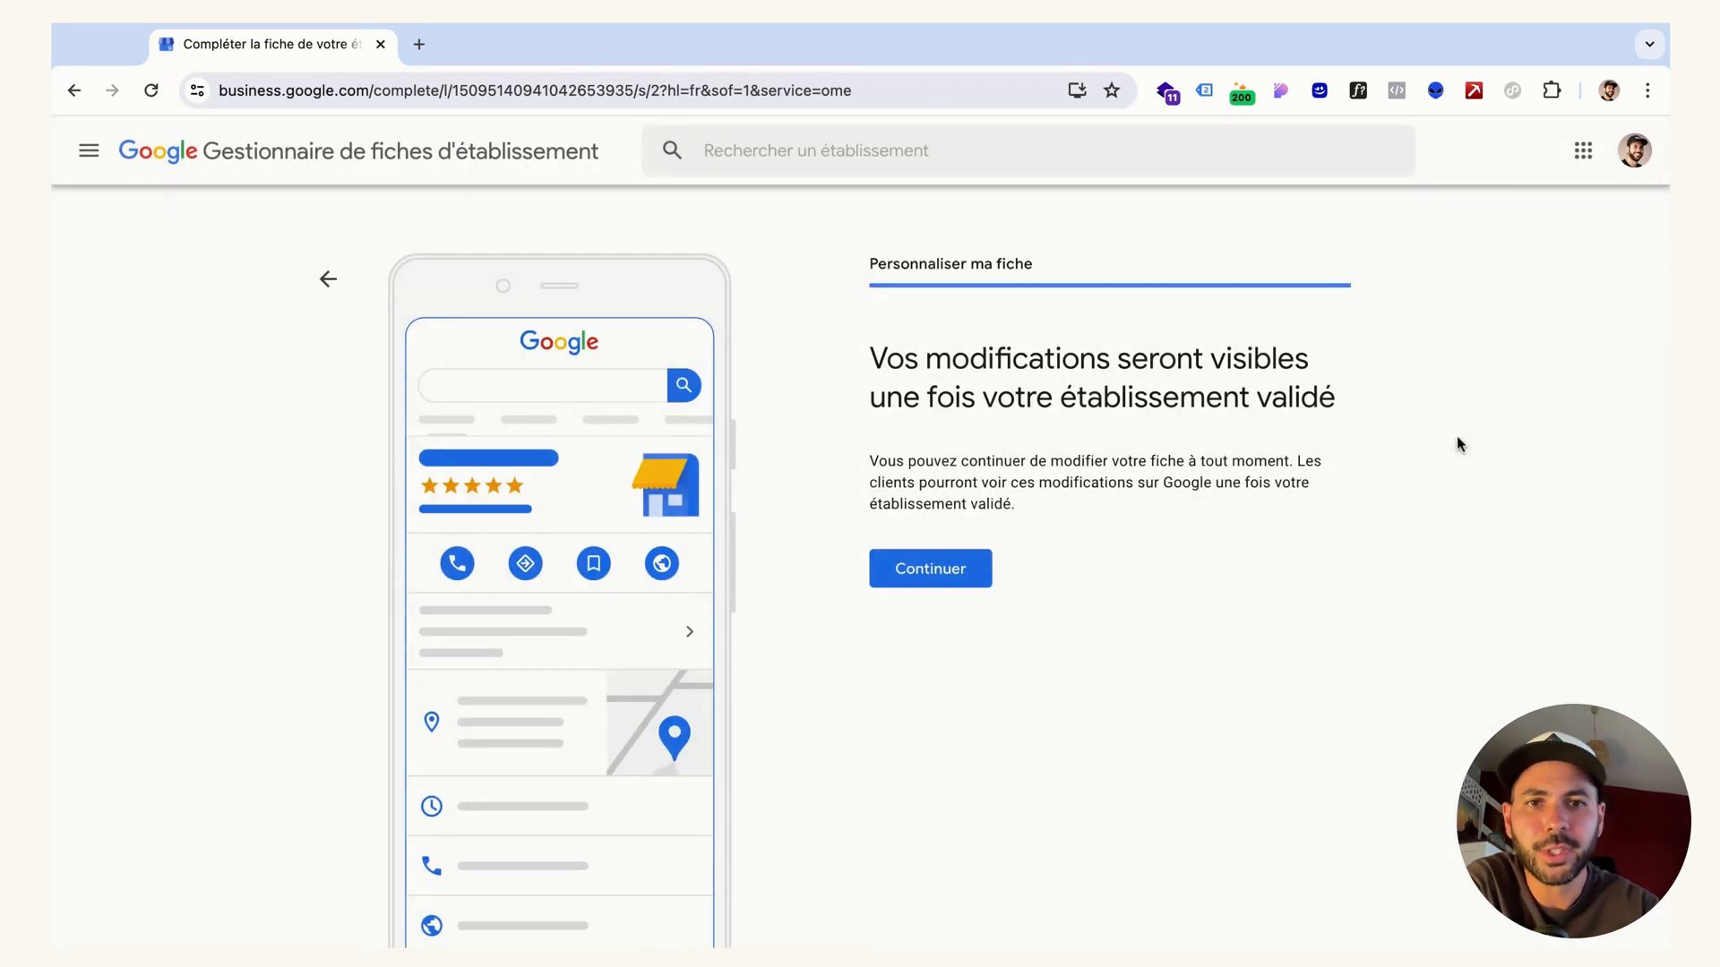